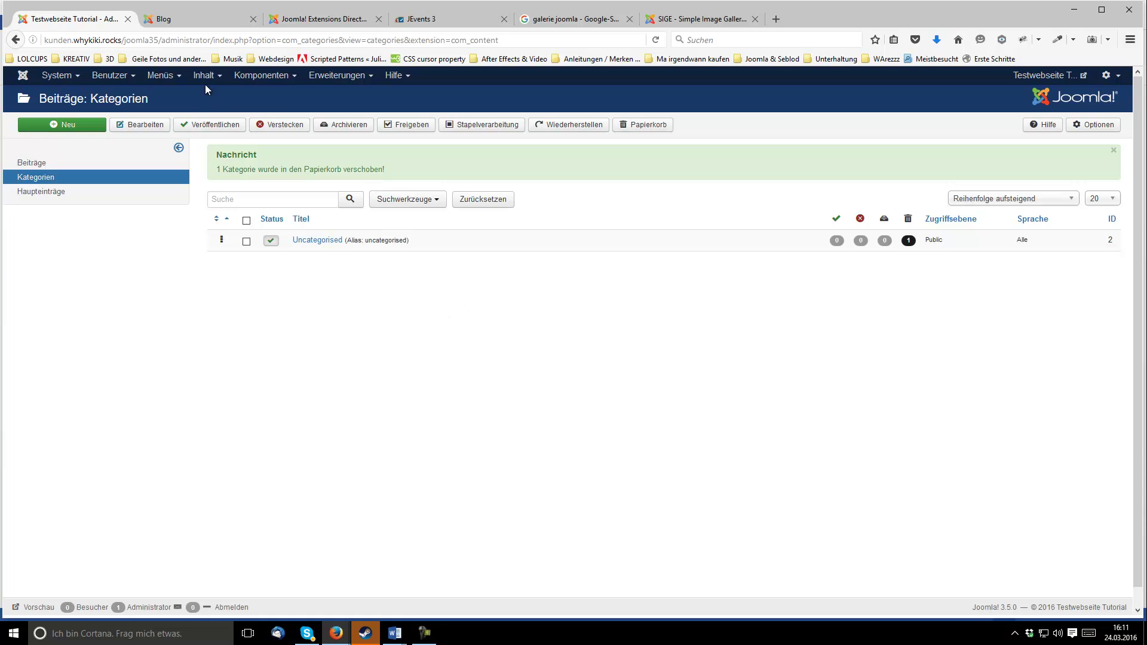
Step: View the article list, then open the overview of article categories
click(203, 75)
click(207, 99)
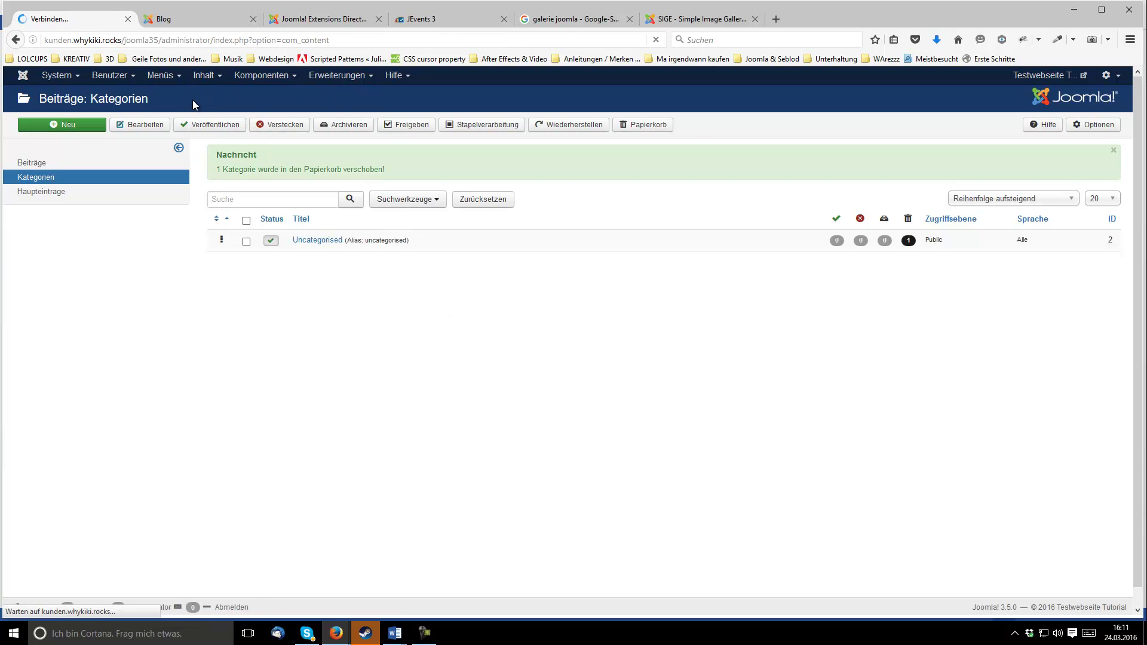
click(203, 76)
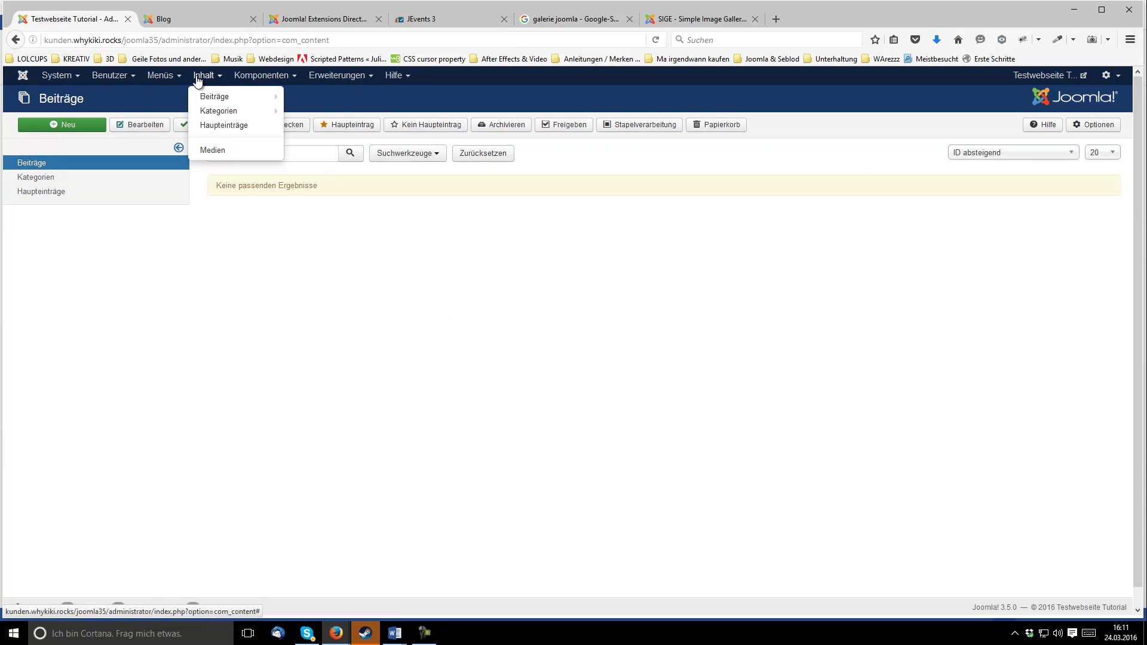
click(209, 112)
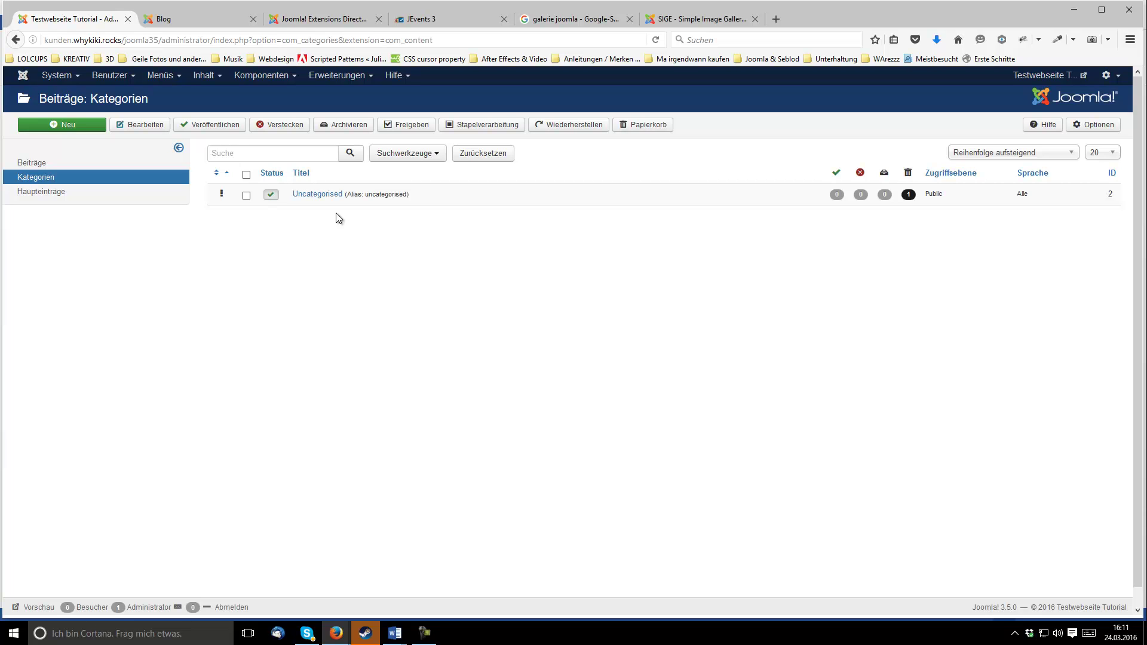
Step: Start a new article category and title it "Automobilkatalog"
click(200, 76)
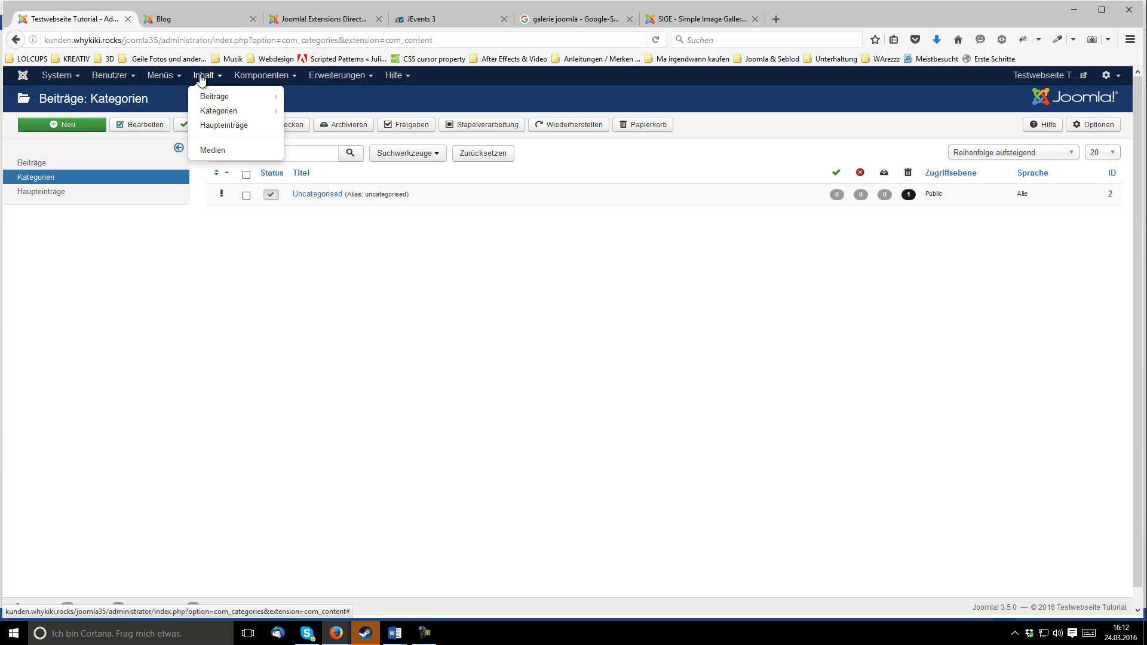
mouse_move(224, 115)
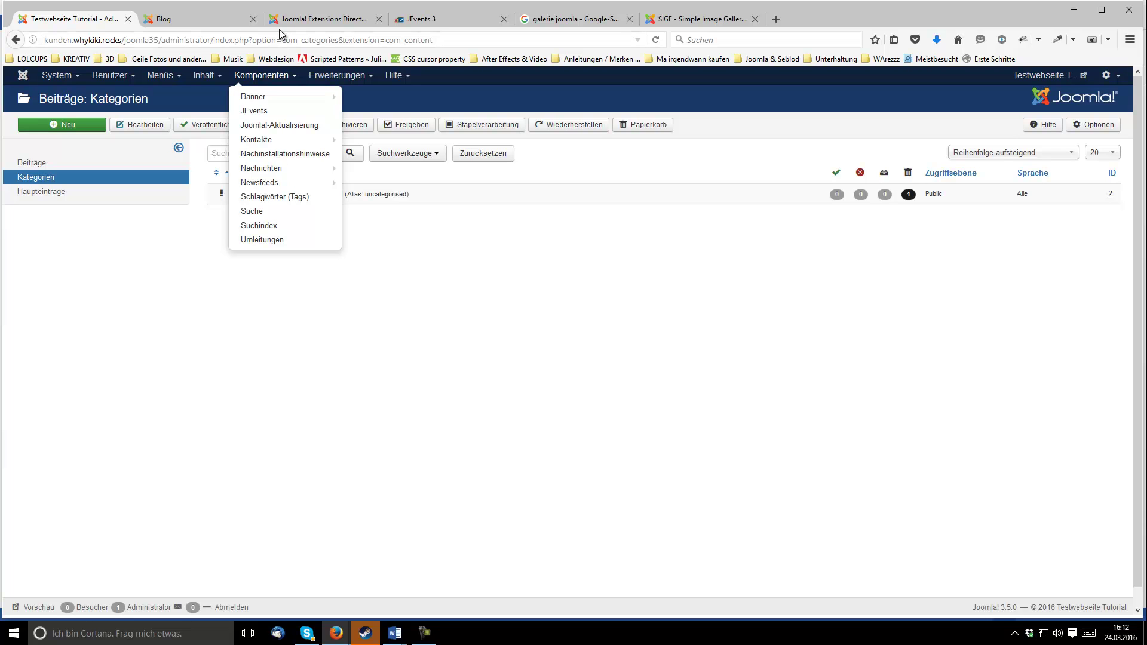
mouse_move(203, 80)
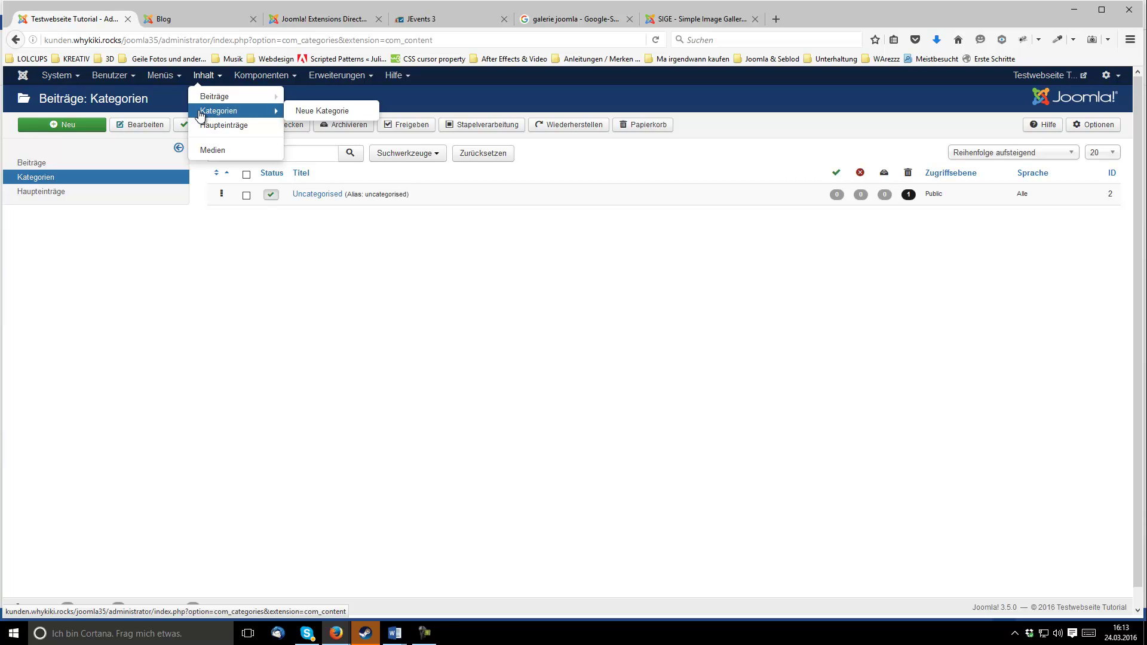
click(310, 111)
click(138, 159)
text(Auto)
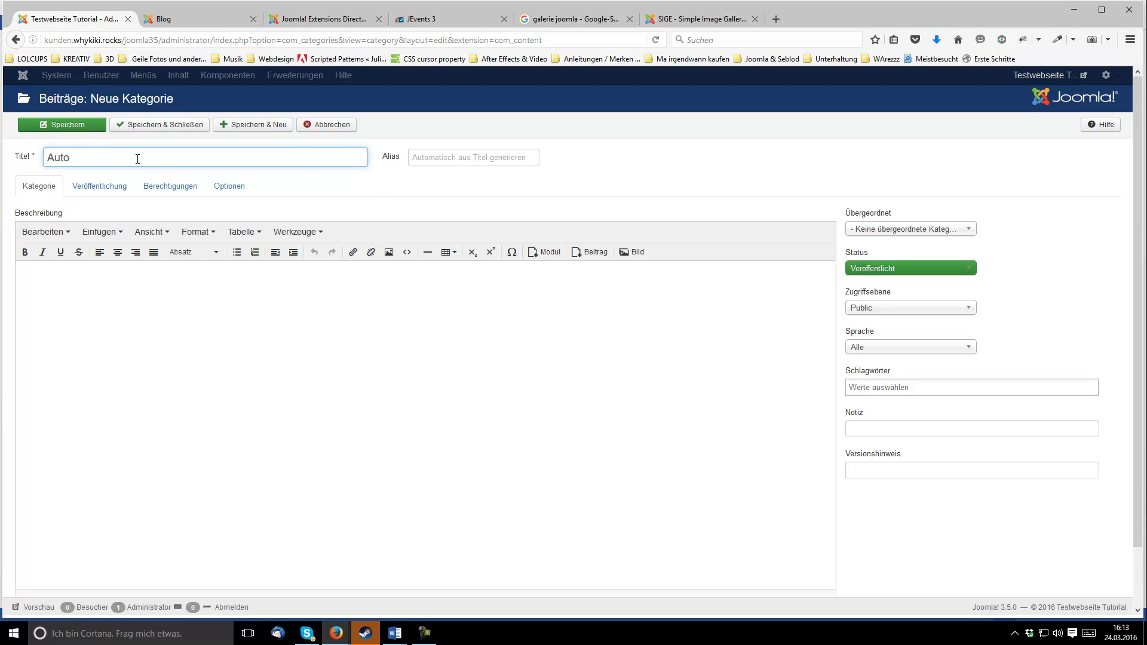
text(mobilkatalog)
key(BackSpace)
key(BackSpace)
text(og)
Step: Examine the parent category choices for the new category without selecting a parent
click(894, 233)
click(894, 234)
click(894, 233)
click(895, 233)
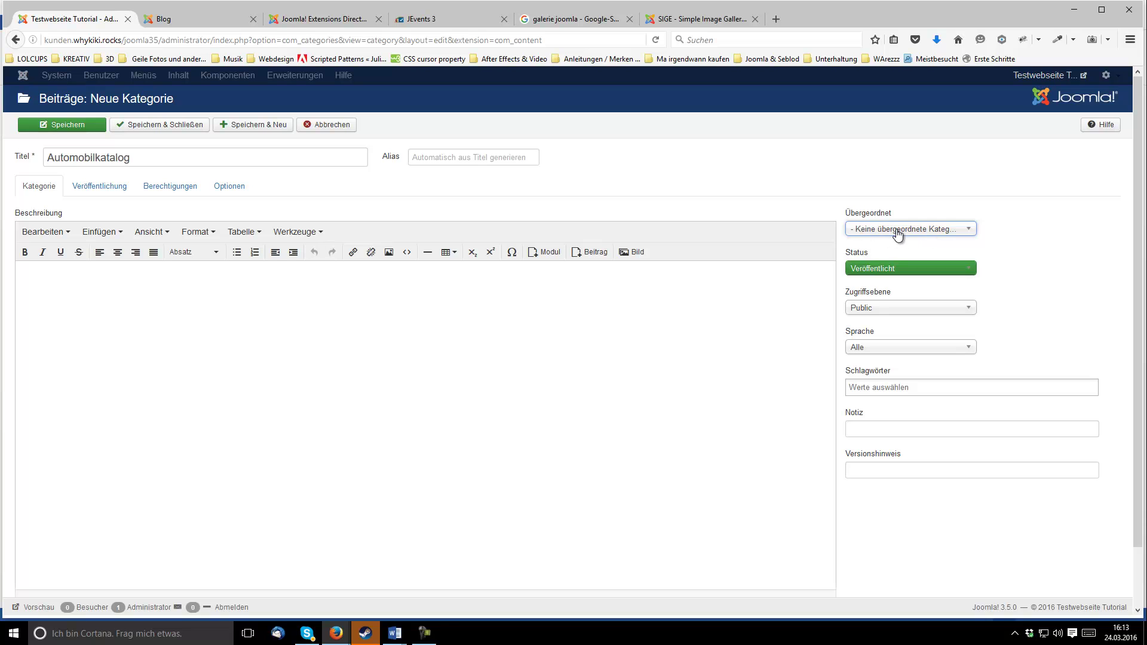
Step: Enter the category description "Dies ist die Elternebene unserer Kategorie, hier befinden sich ALLE Marken und Artikel...."
click(162, 314)
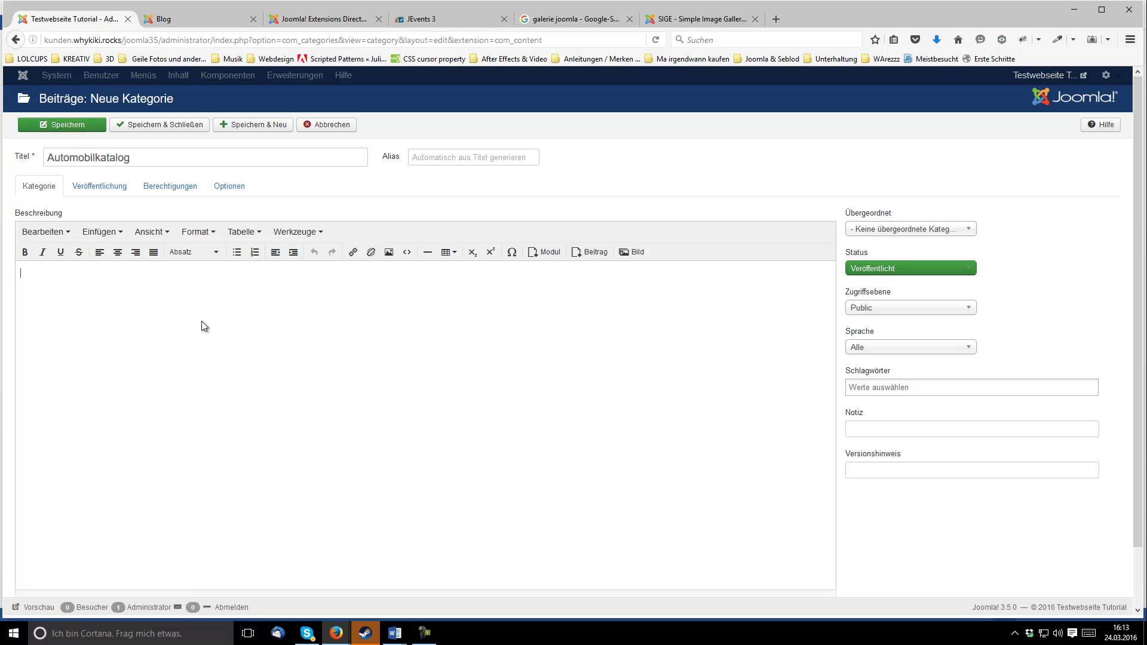
text(Dies is)
key(BackSpace)
key(BackSpace)
text(ist die Elte)
key(BackSpace)
text(ternebene unserer Kategorie, hie)
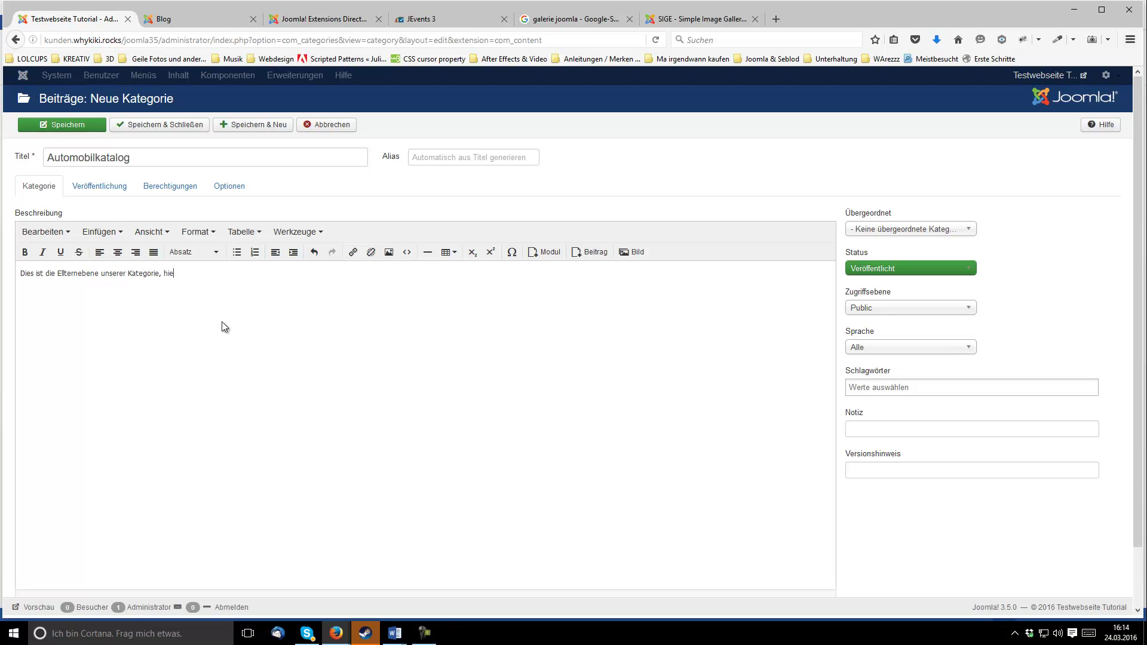
text(r befinden sich ALLE Marken und Artikel....)
Step: Review the category's description and title, and examine its tags, note and version note fields
double_click(128, 275)
triple_click(129, 275)
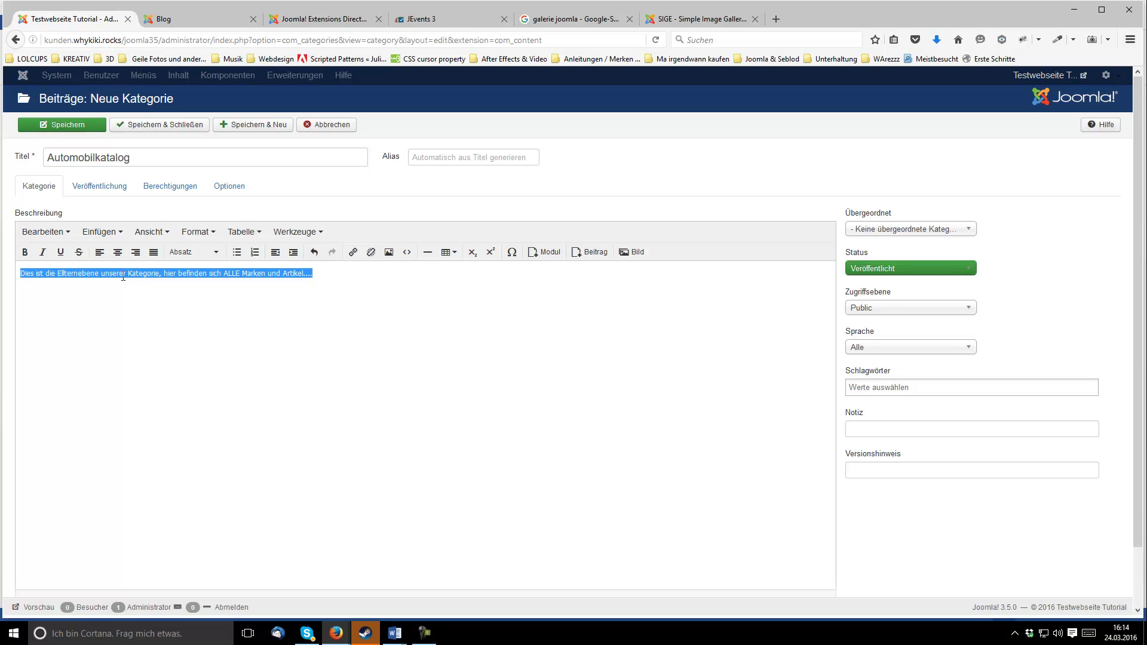
double_click(123, 274)
triple_click(122, 275)
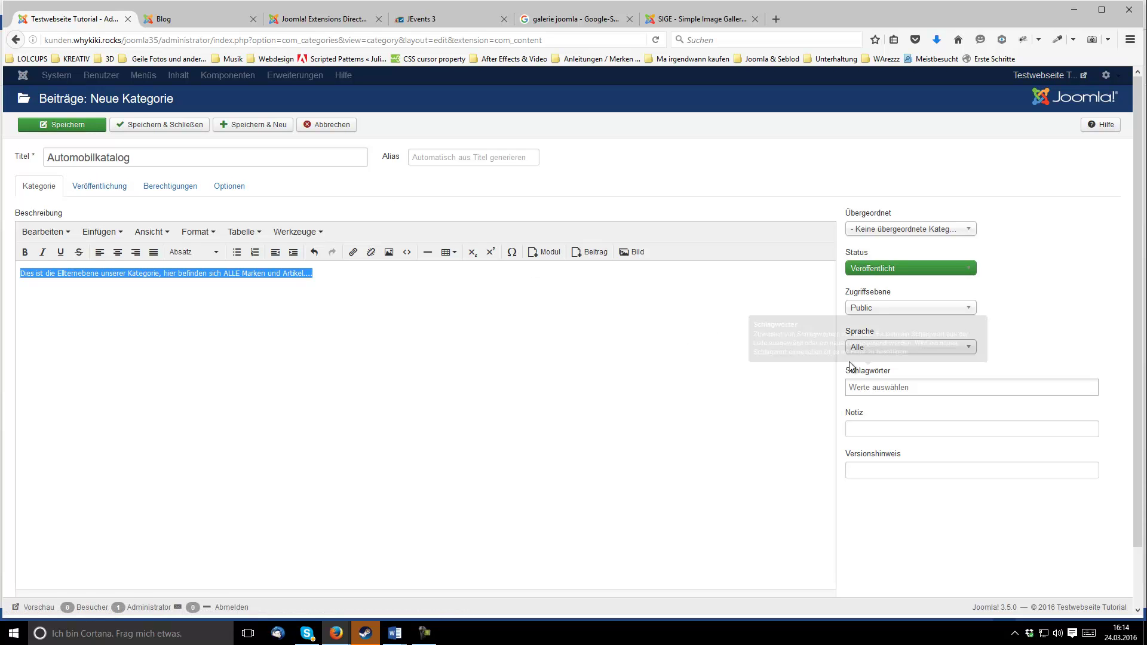
click(361, 272)
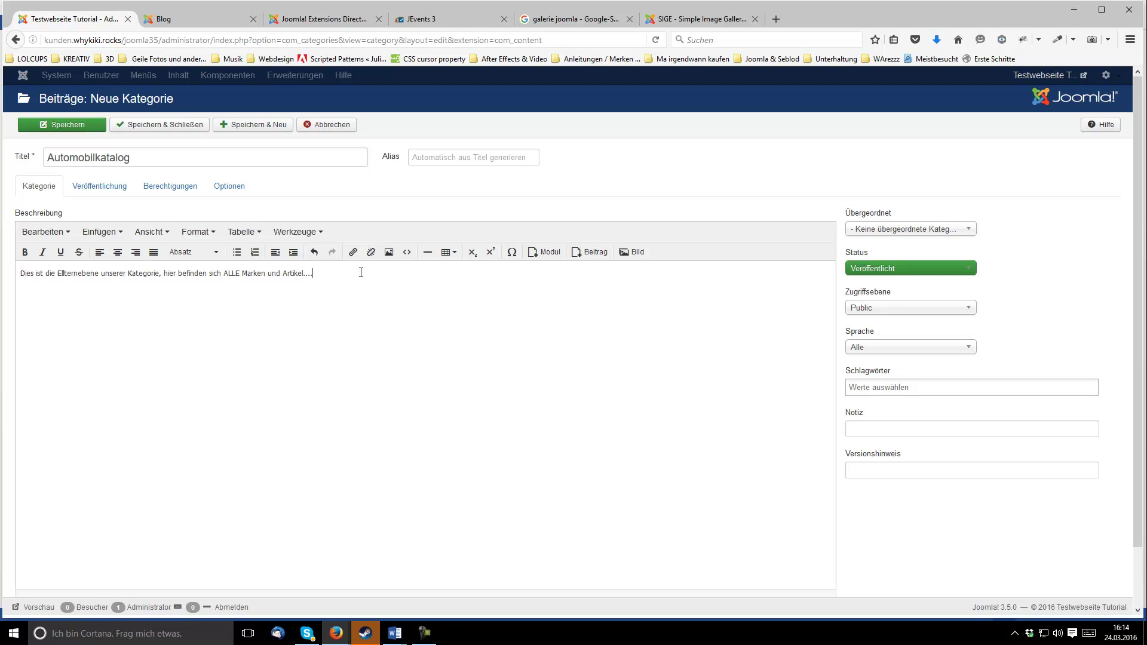
double_click(96, 157)
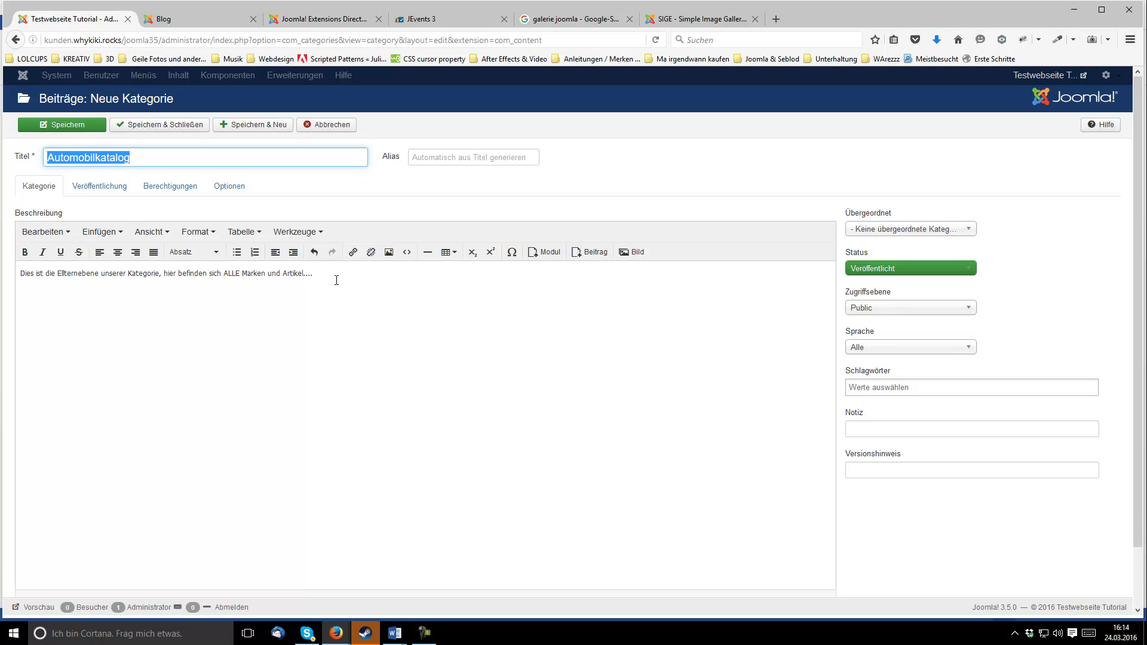
click(954, 389)
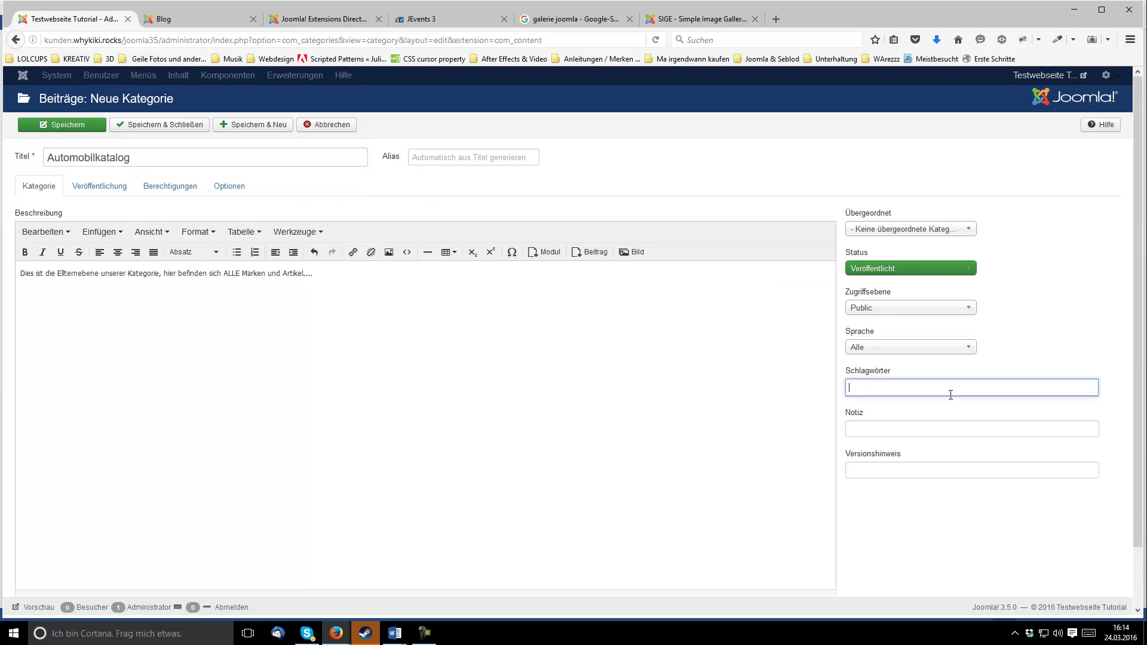
click(892, 426)
click(873, 472)
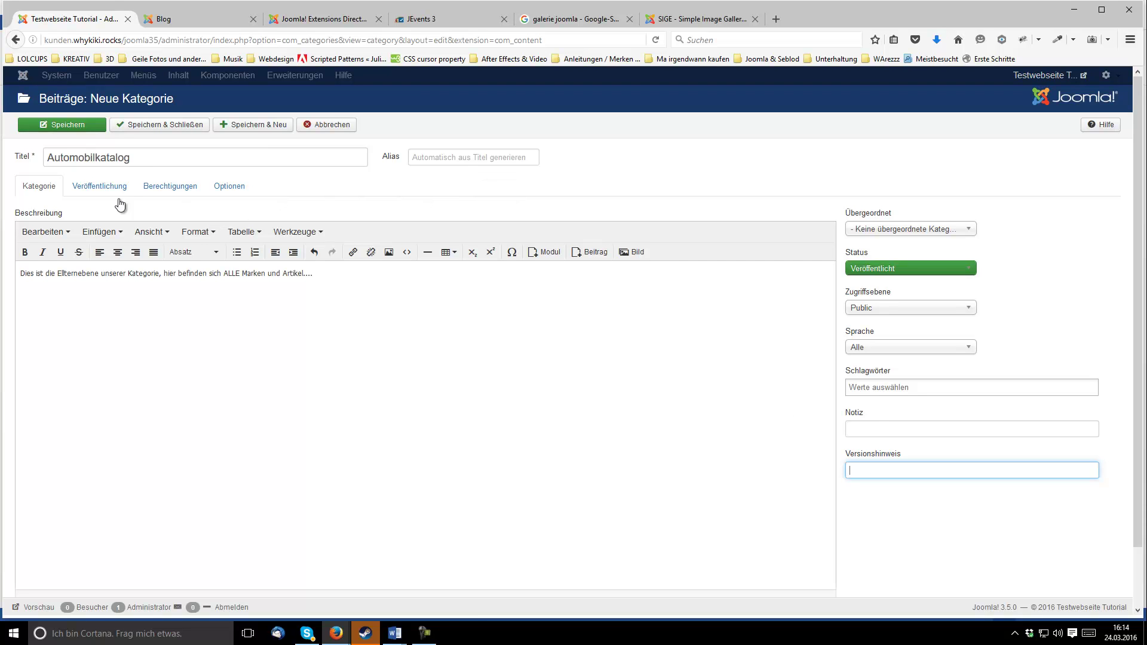
Step: Examine the category's publishing and permission settings, then return to its main category details
click(103, 188)
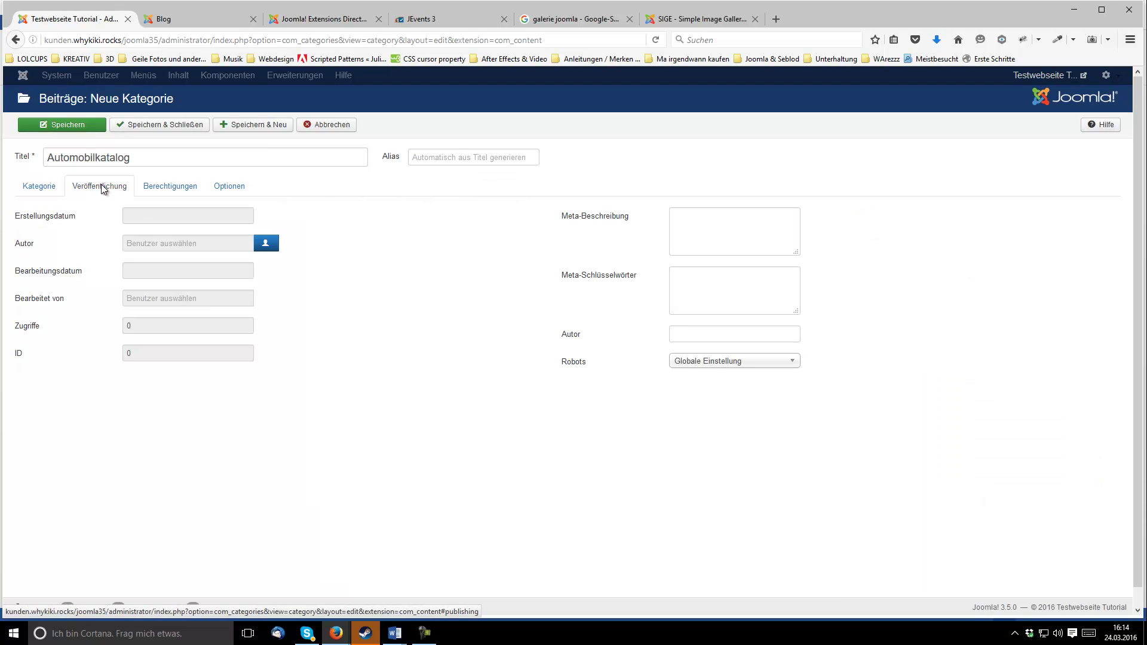
click(52, 189)
triple_click(68, 273)
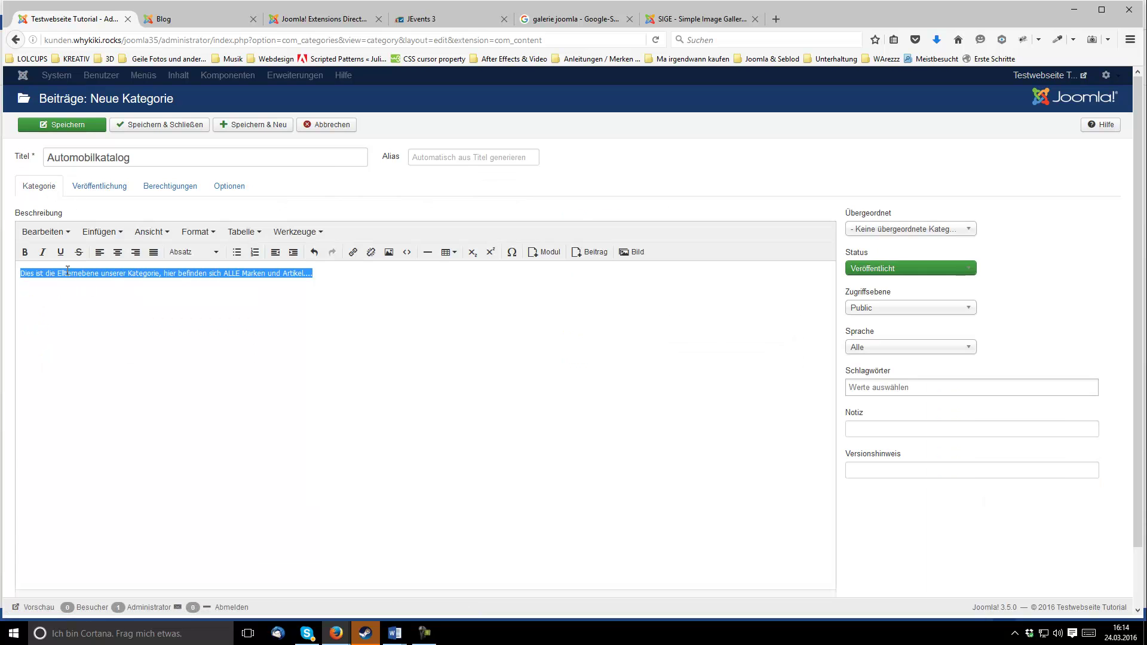
click(89, 186)
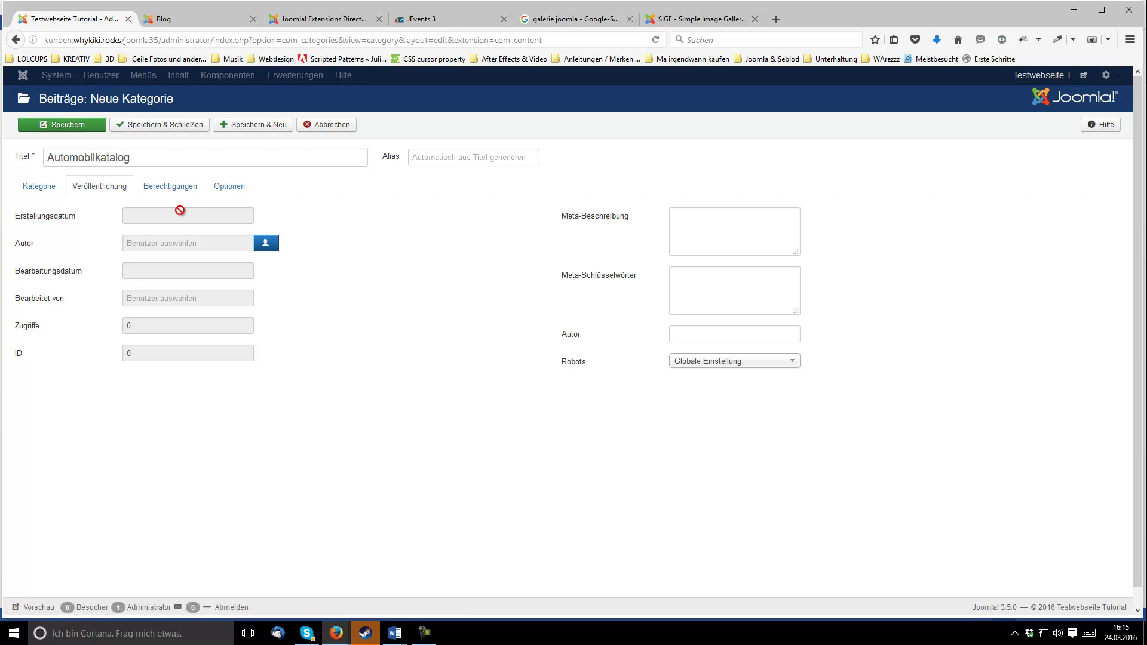
click(168, 189)
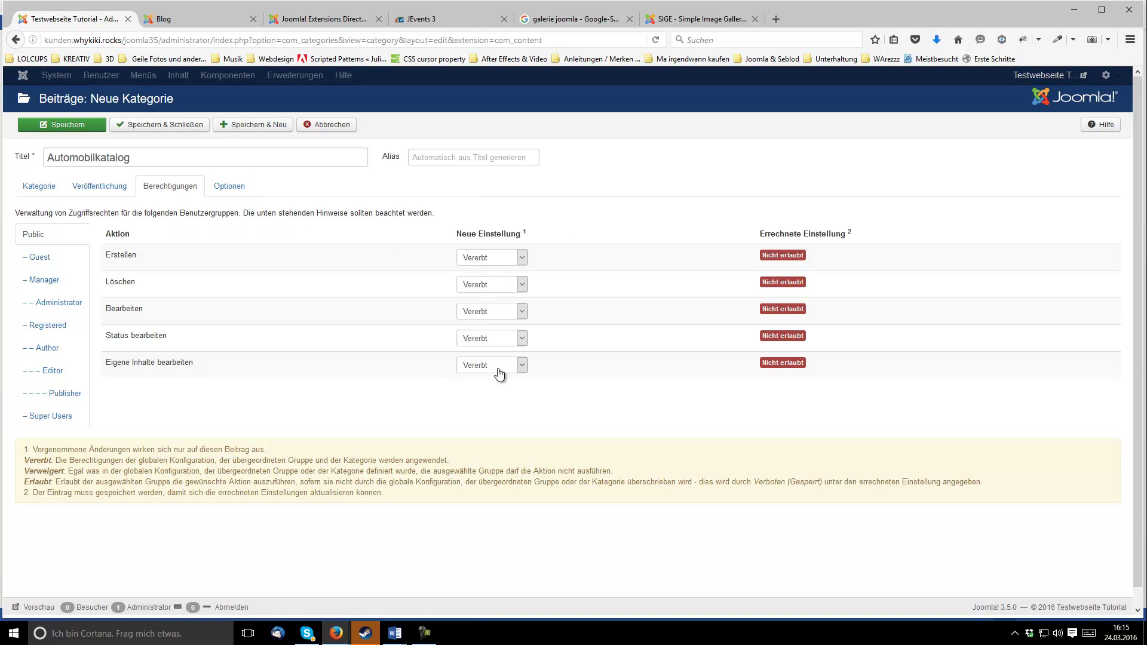
click(40, 190)
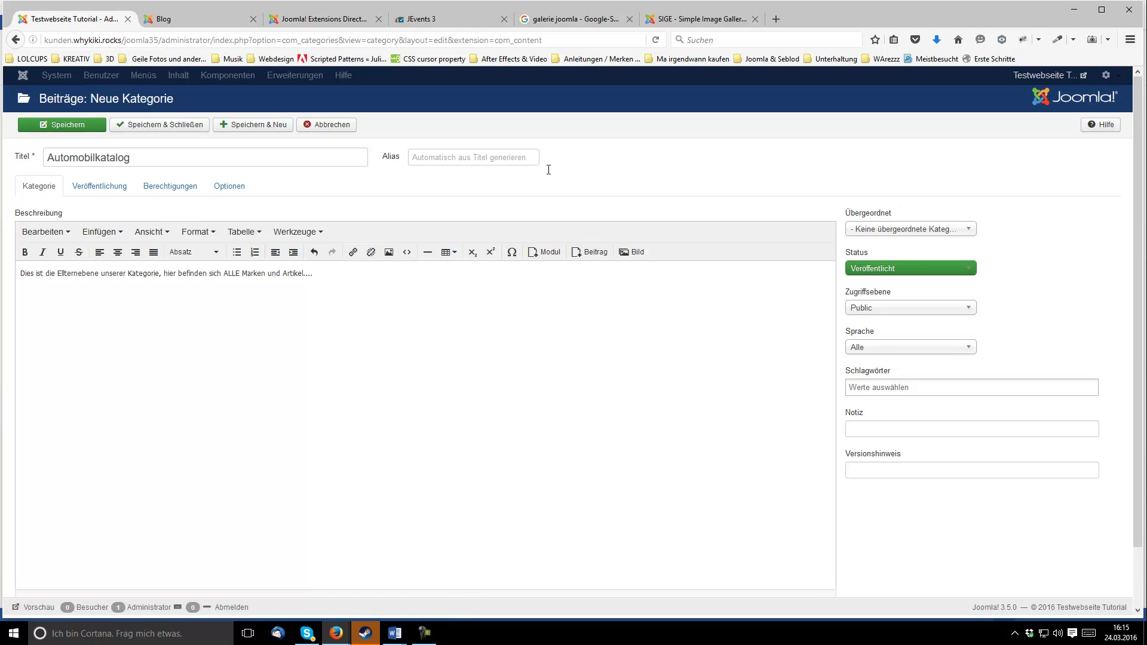
Step: Save the category and begin a new one titled "Volkswagen" with the description "Unsere Volkswagen Kat"
click(264, 129)
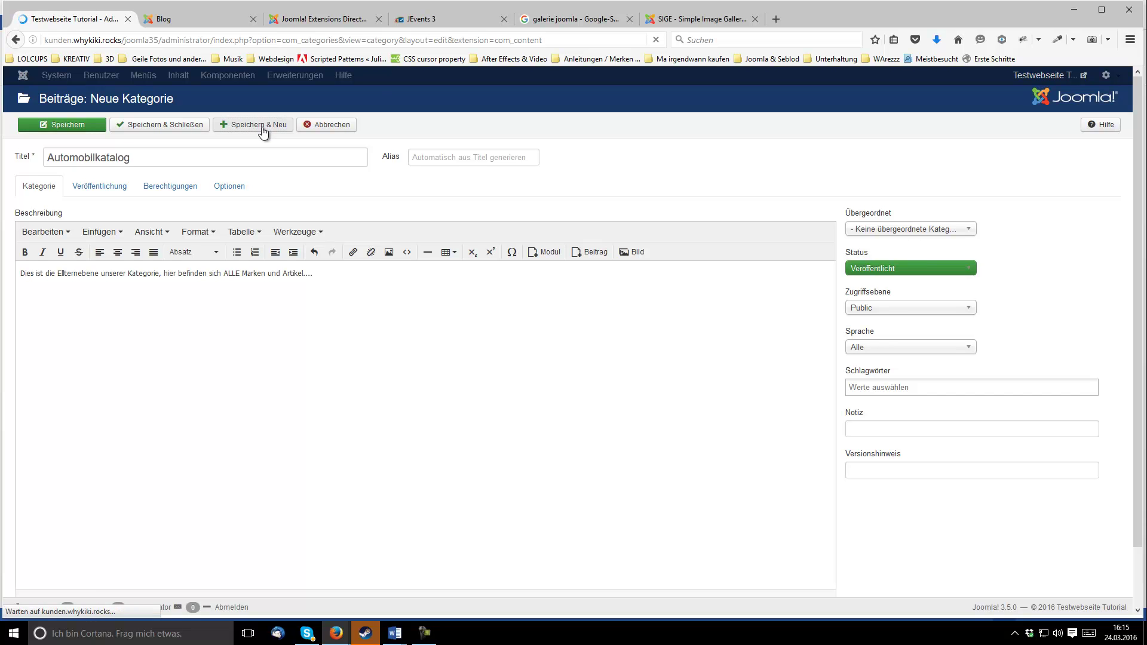
click(72, 201)
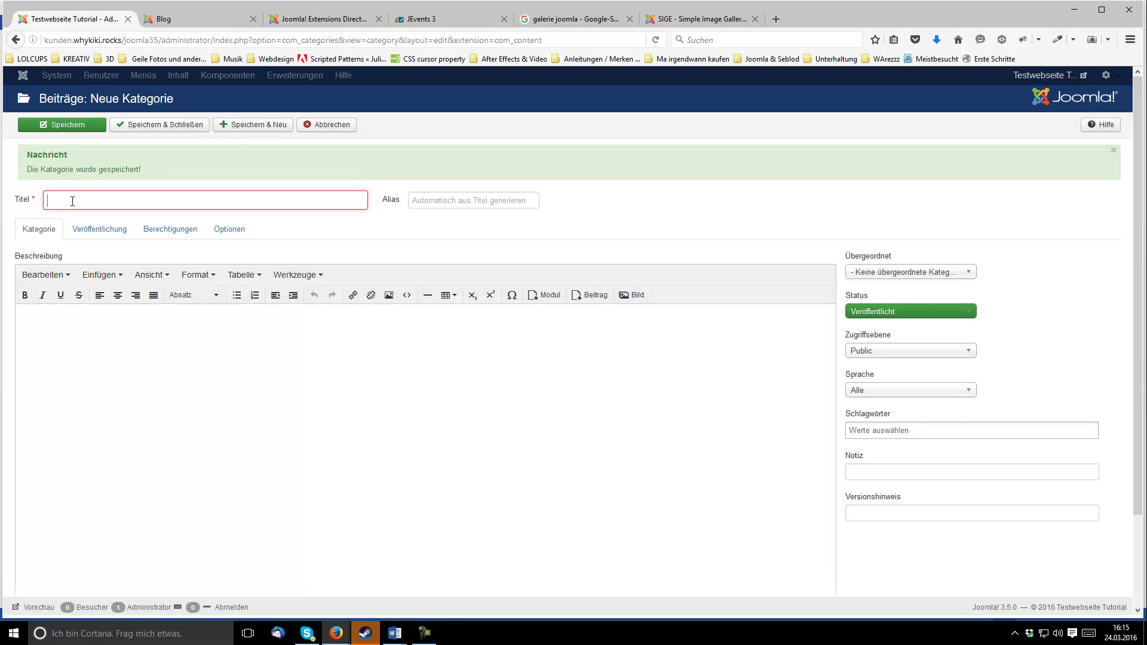
text(Volkswagen)
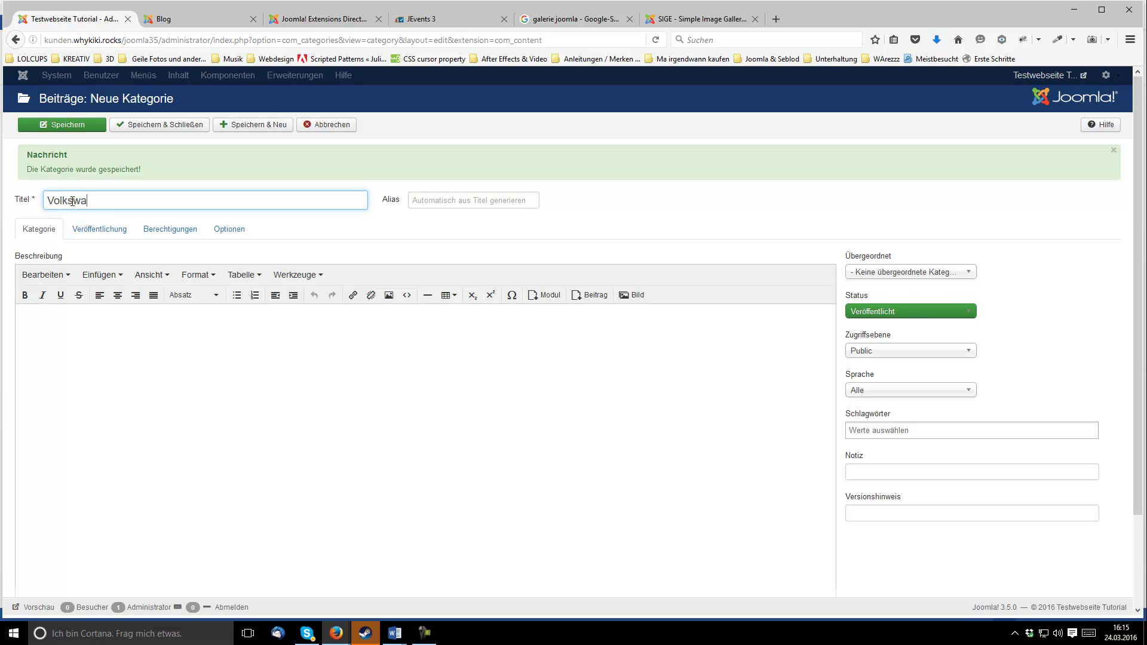
click(67, 321)
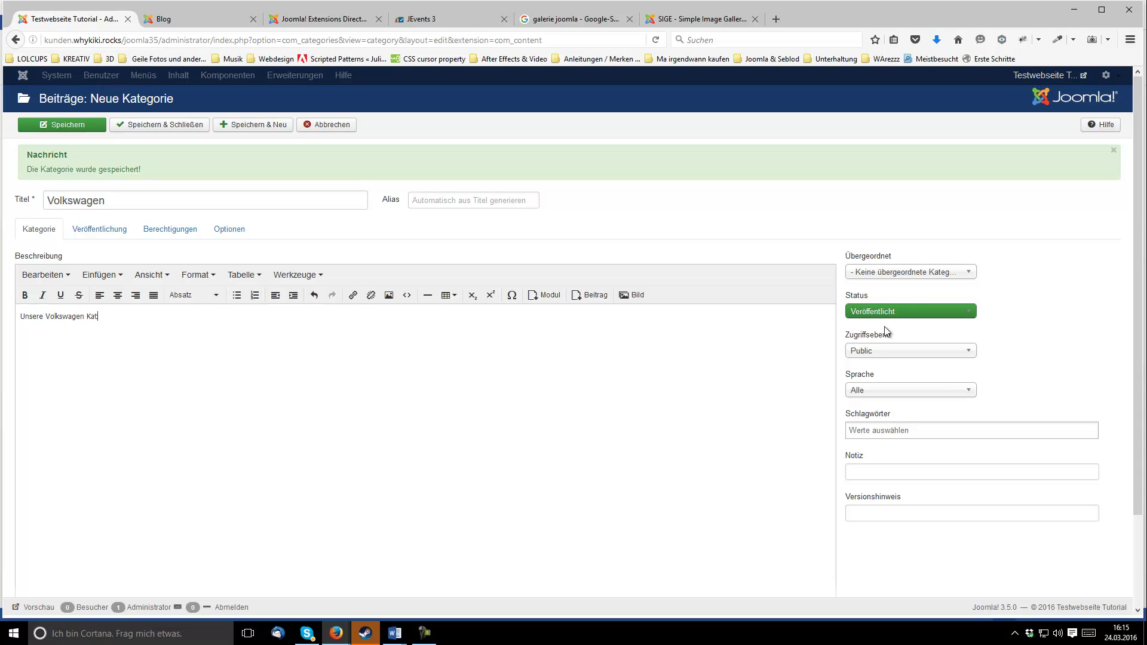
Step: Set Automobilkatalog as the parent of the Volkswagen category, then save it and open a blank new category
click(885, 274)
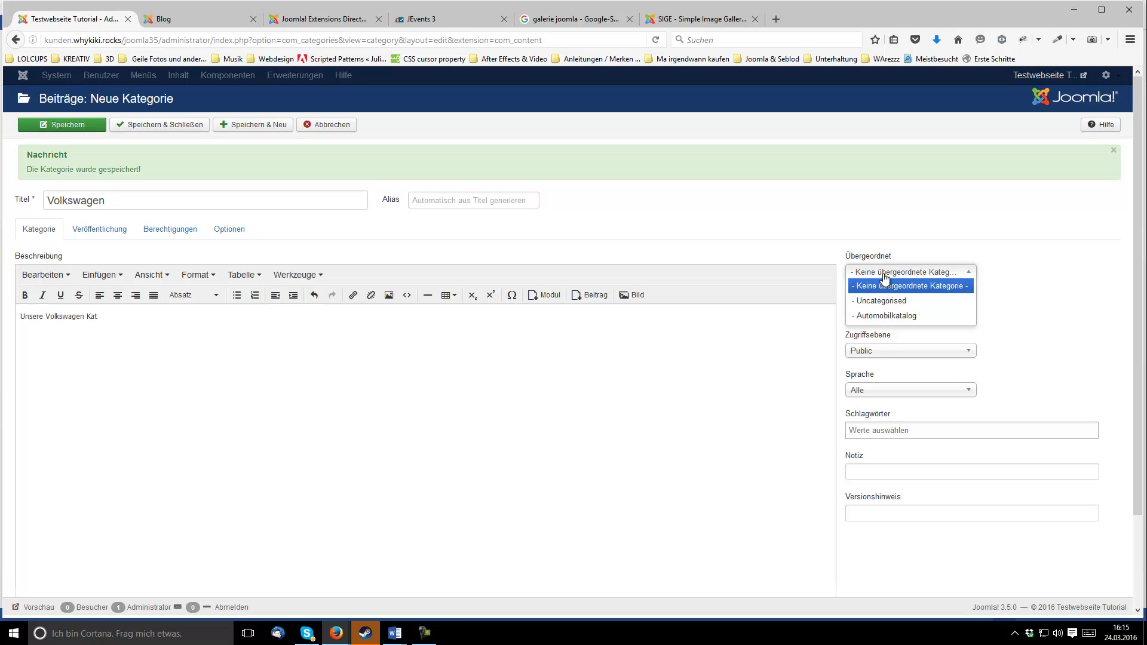
click(887, 316)
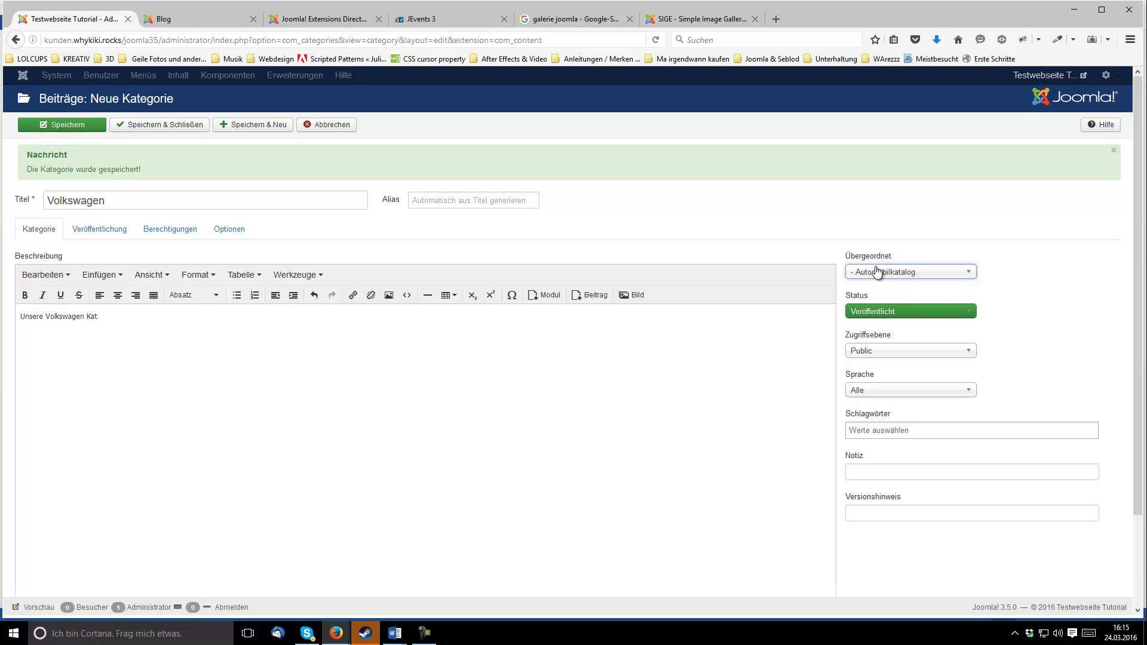
click(271, 126)
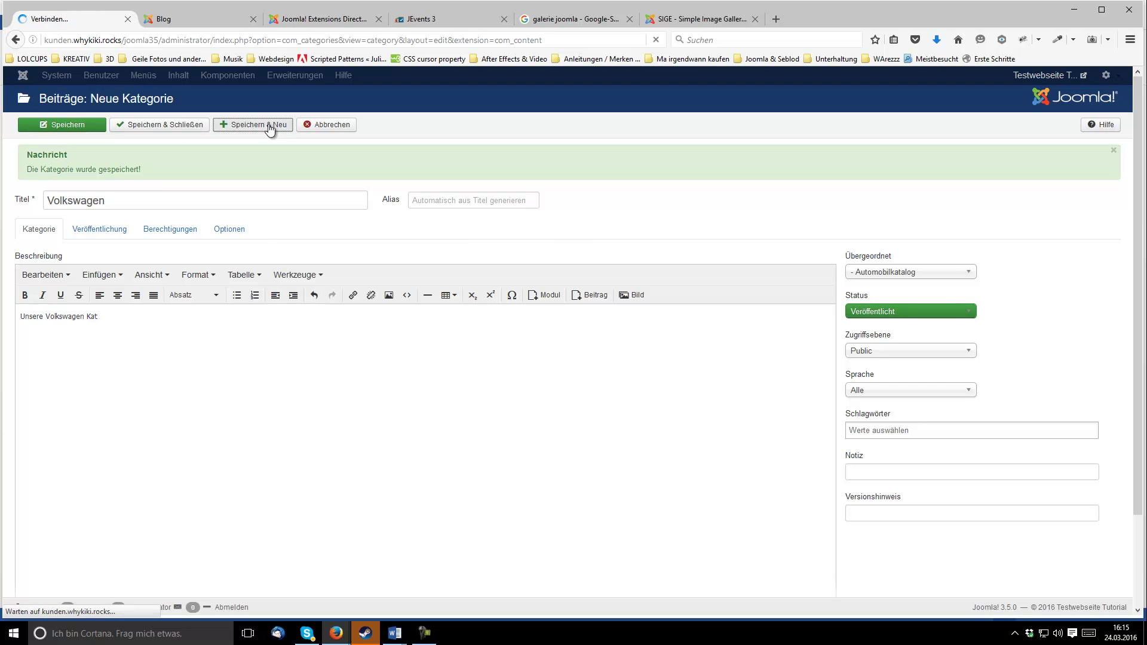
Step: Title the new category "Mercedes", set its parent to Automobilkatalog, and save it with another new category opened
click(107, 195)
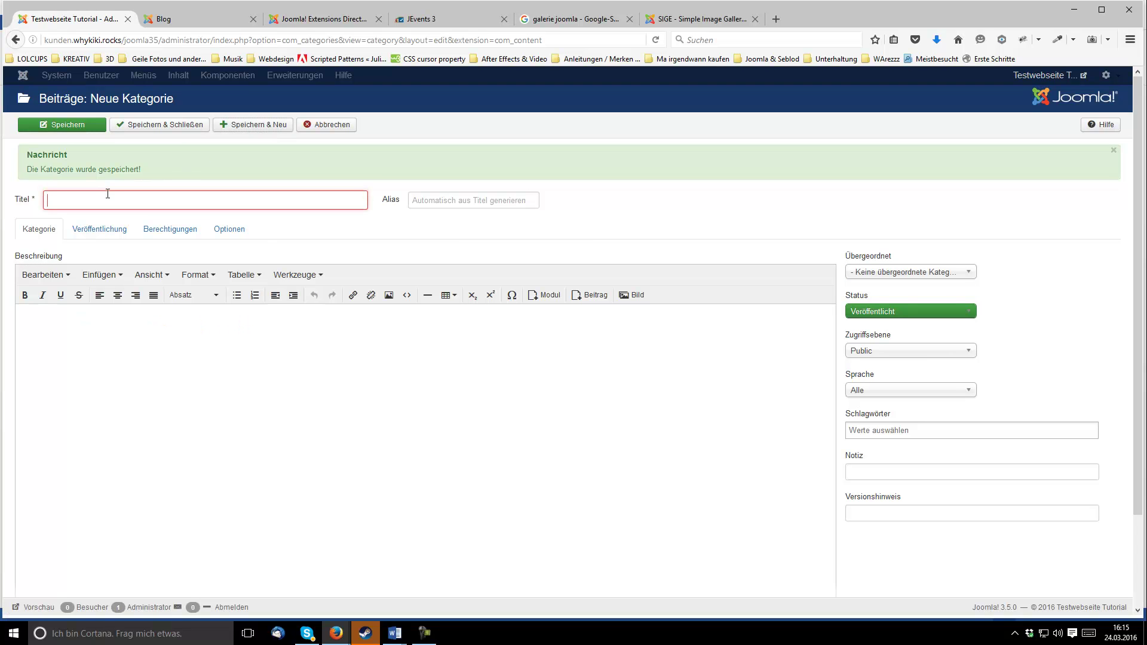
text(Merc)
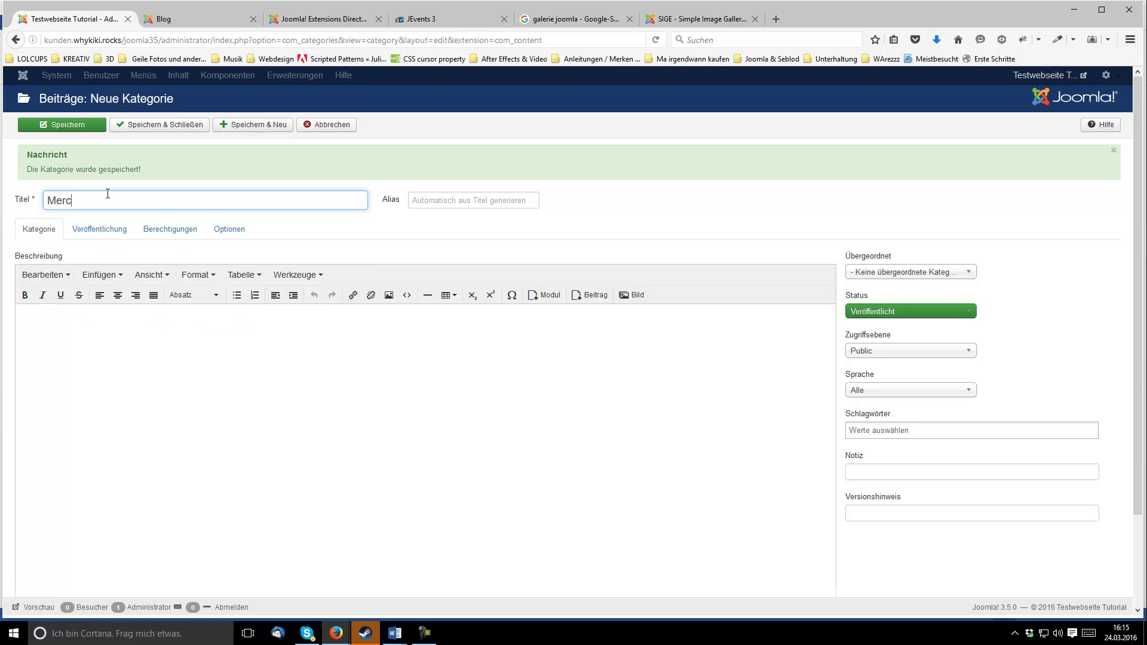
text(edes)
click(872, 273)
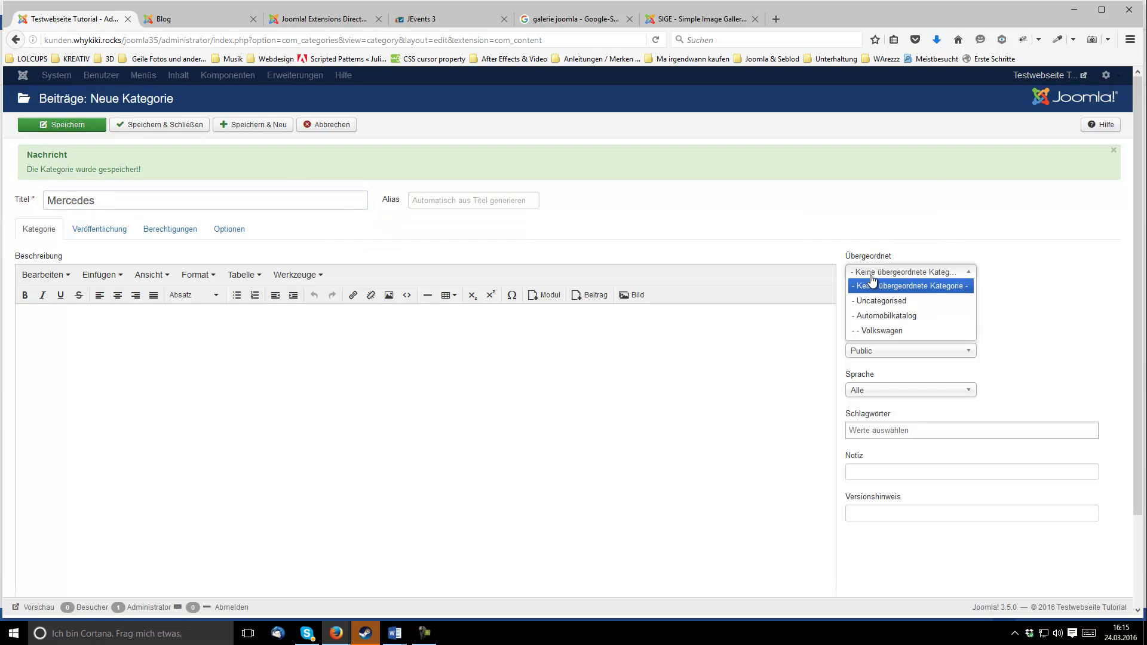
click(876, 316)
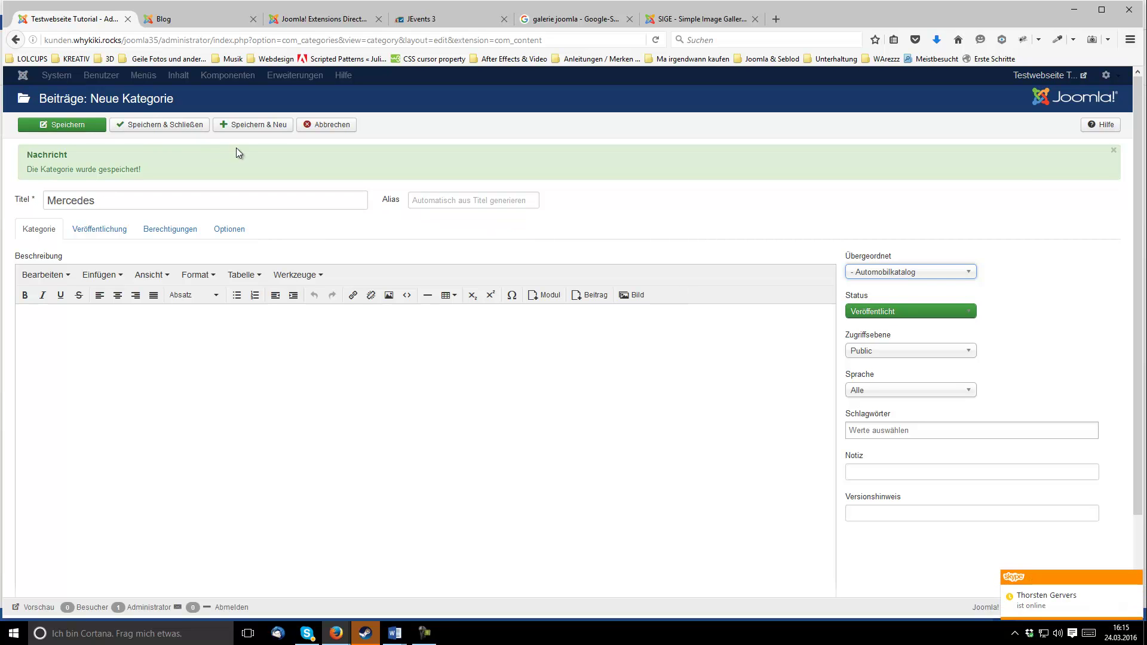
click(258, 126)
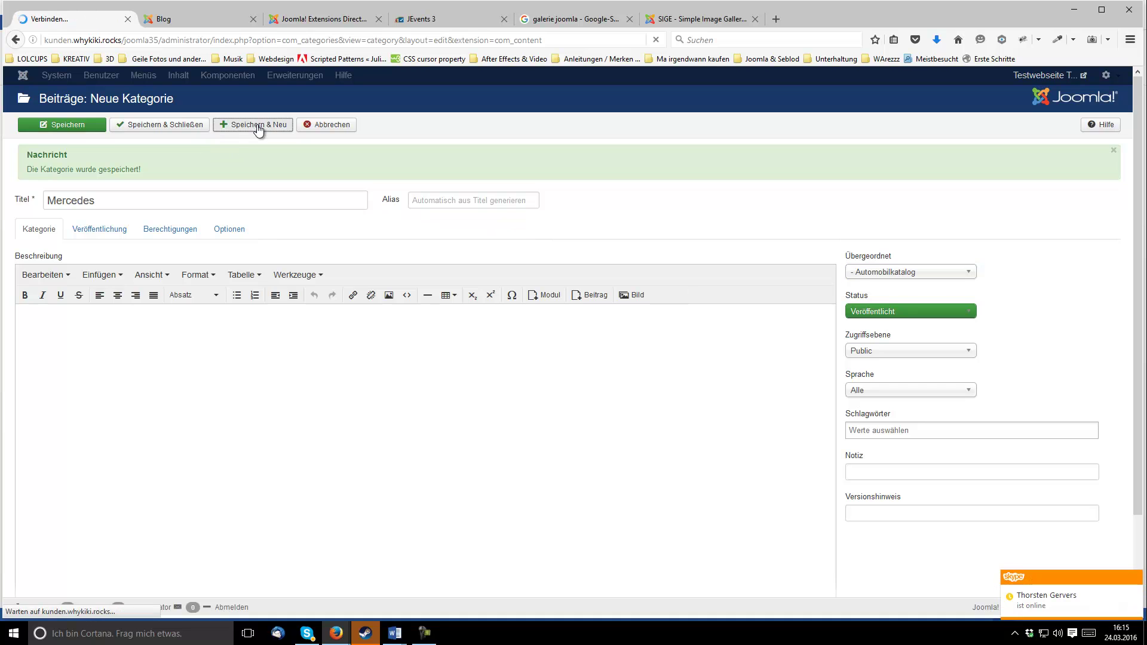
Step: Title the new category "Ford", set its parent to Automobilkatalog, and save it with another new category opened
click(112, 199)
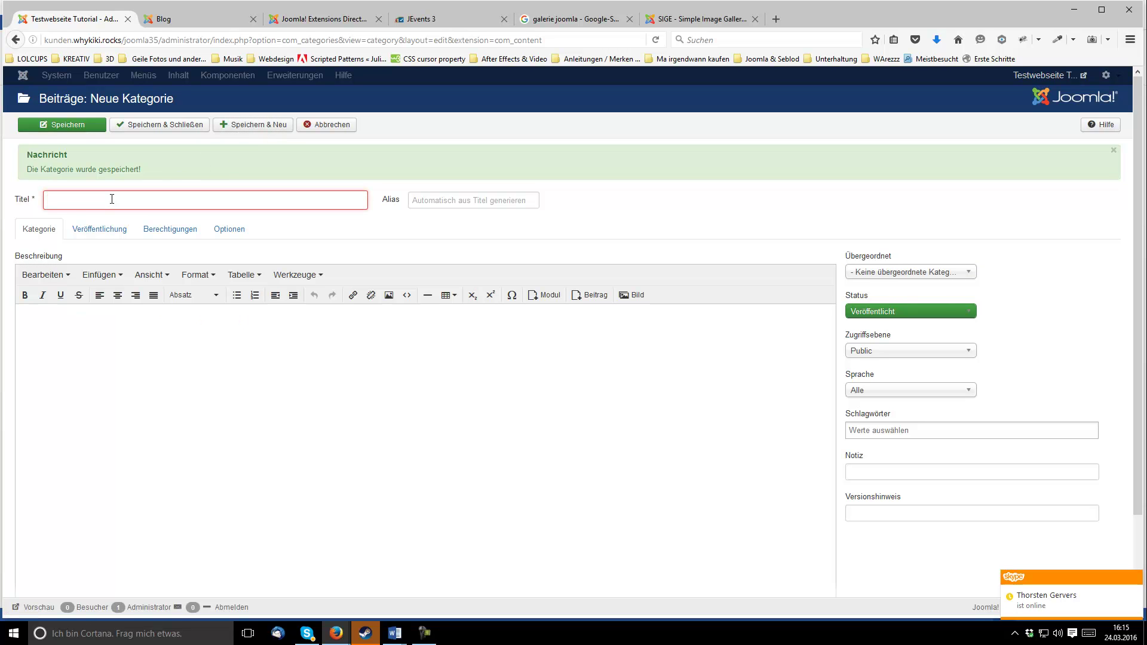
text(Ford)
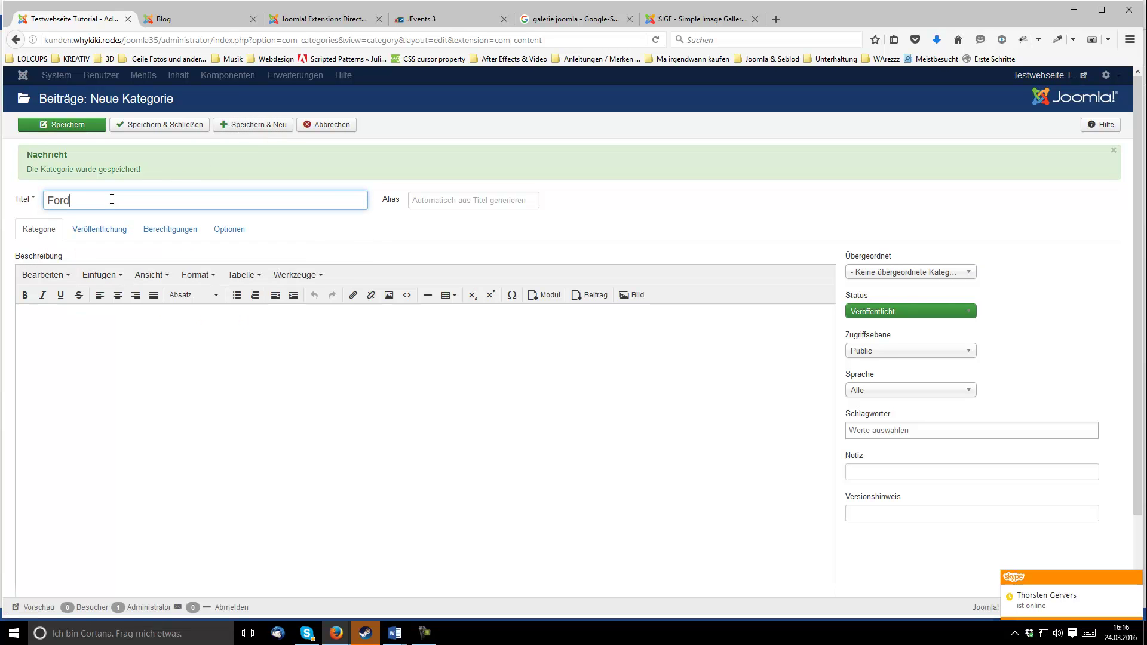
click(883, 273)
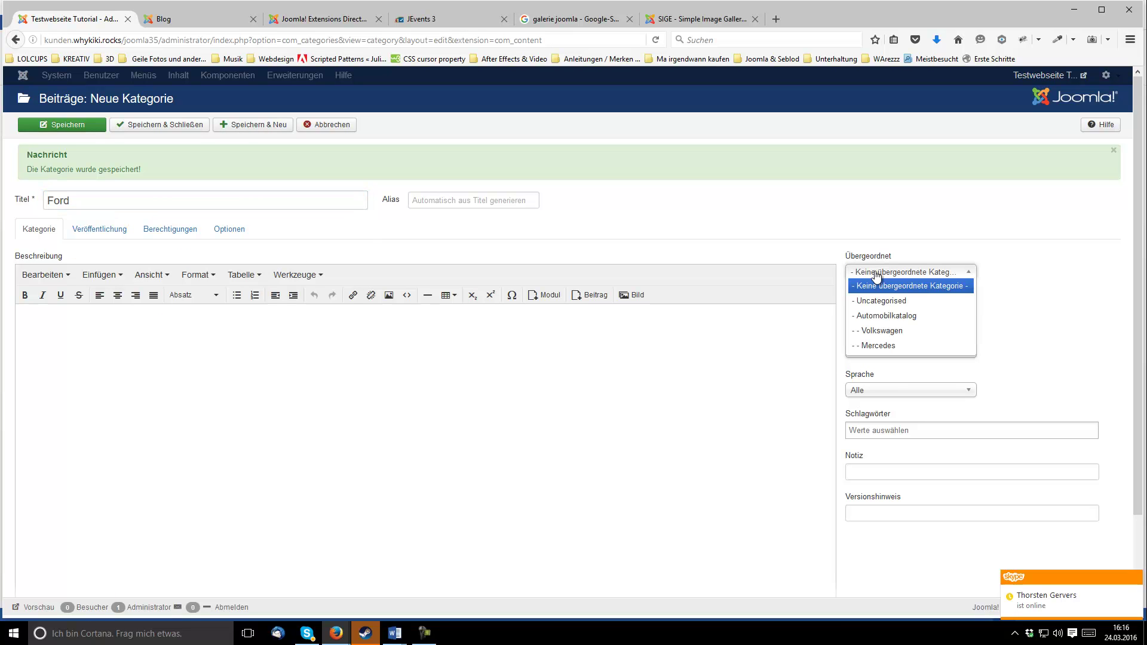
click(878, 315)
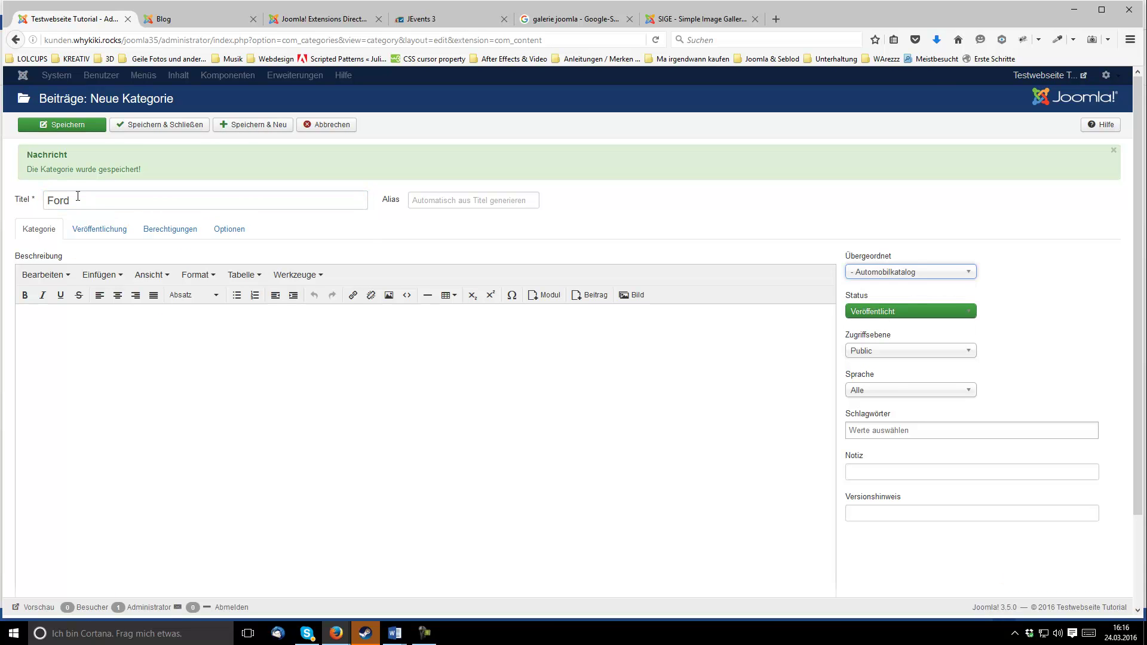
click(257, 128)
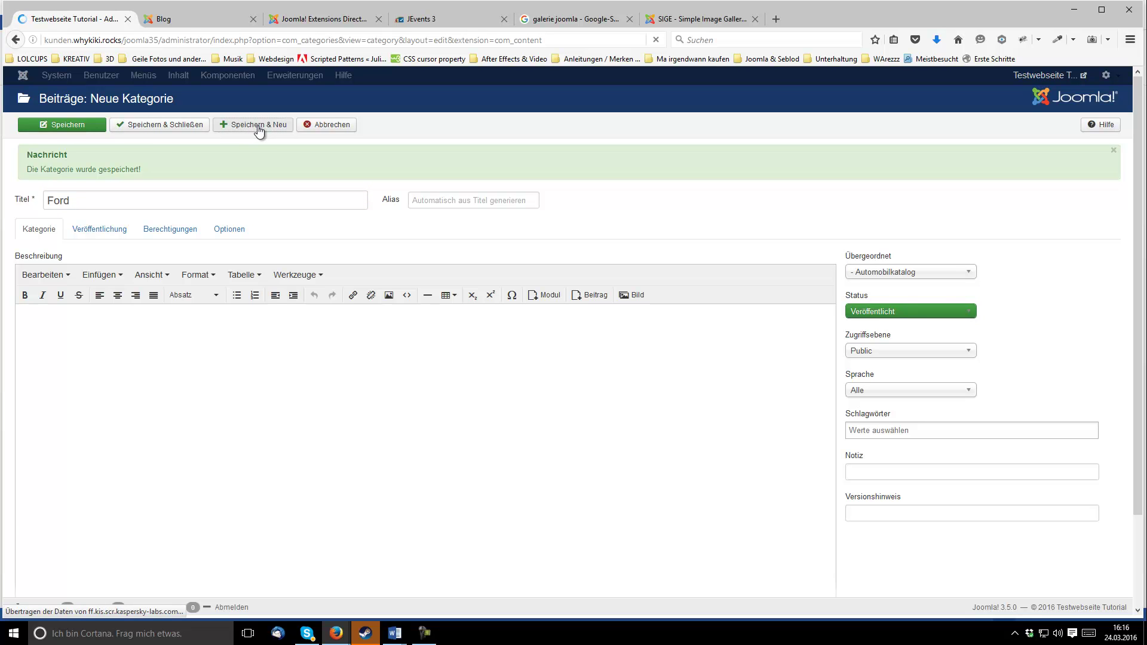
Step: Title the new category "Golf", set its parent to Volkswagen, and save it with another new category opened
click(147, 200)
text(Golg)
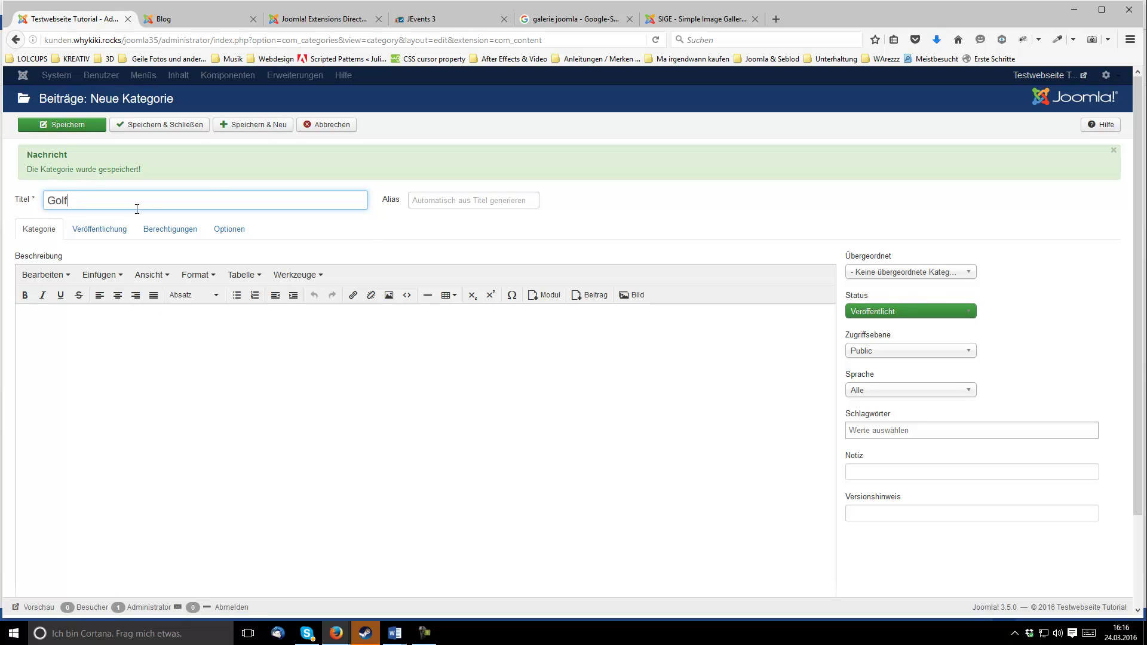
click(871, 270)
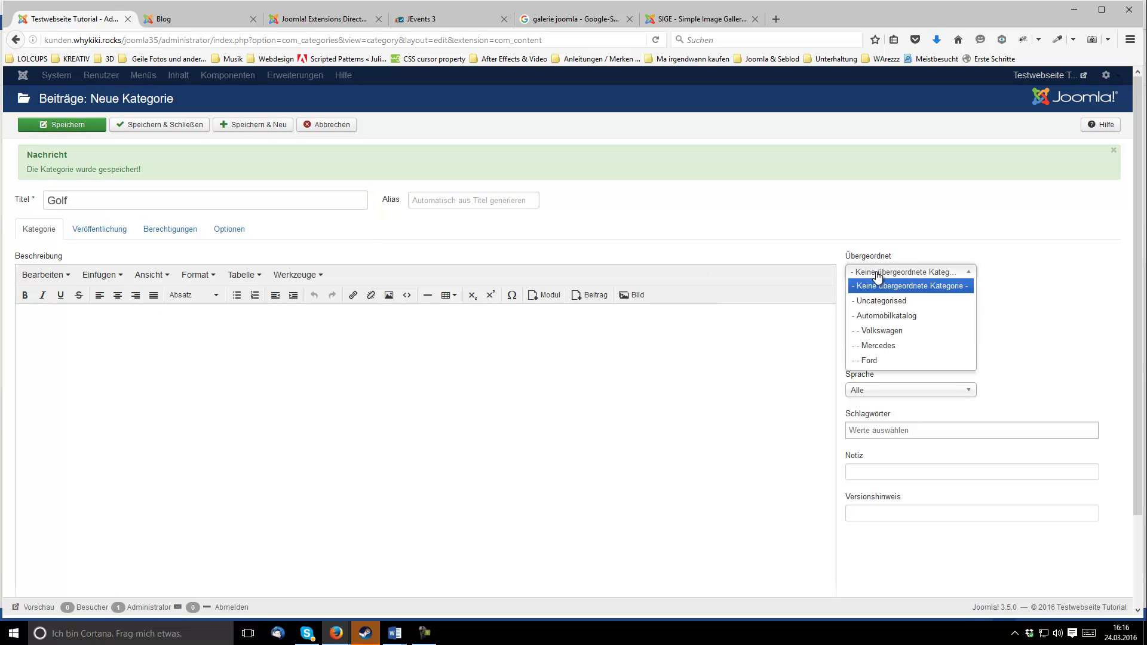
click(883, 332)
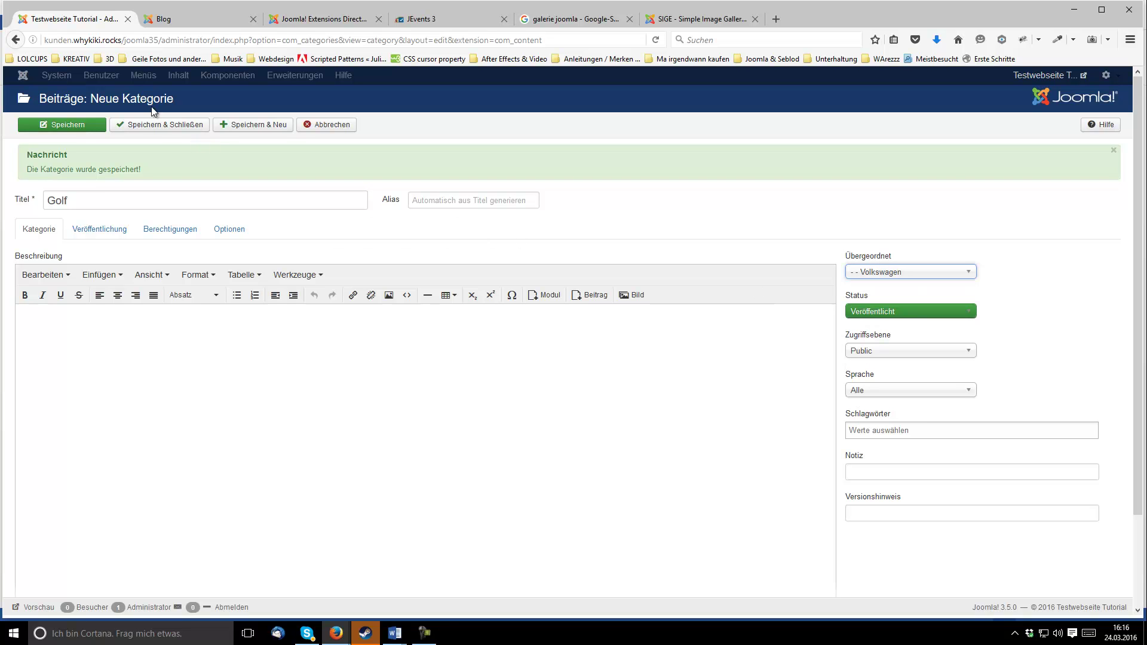
click(286, 127)
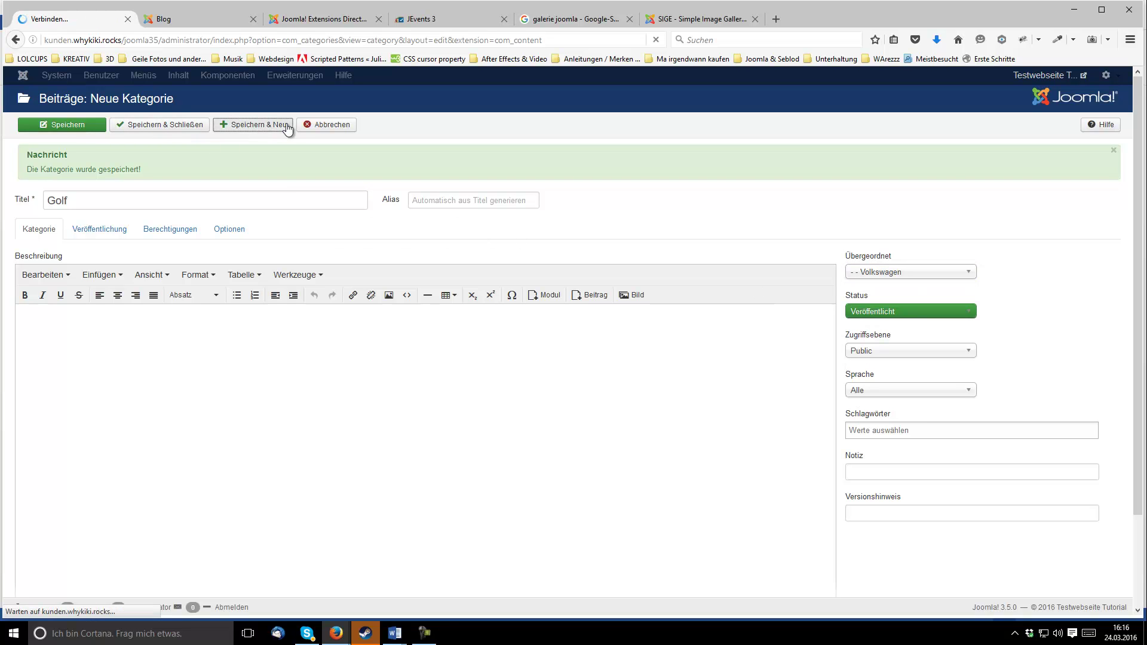
Step: Title the new category "Caddy", set its parent to Volkswagen, and save it with another new category opened
click(79, 200)
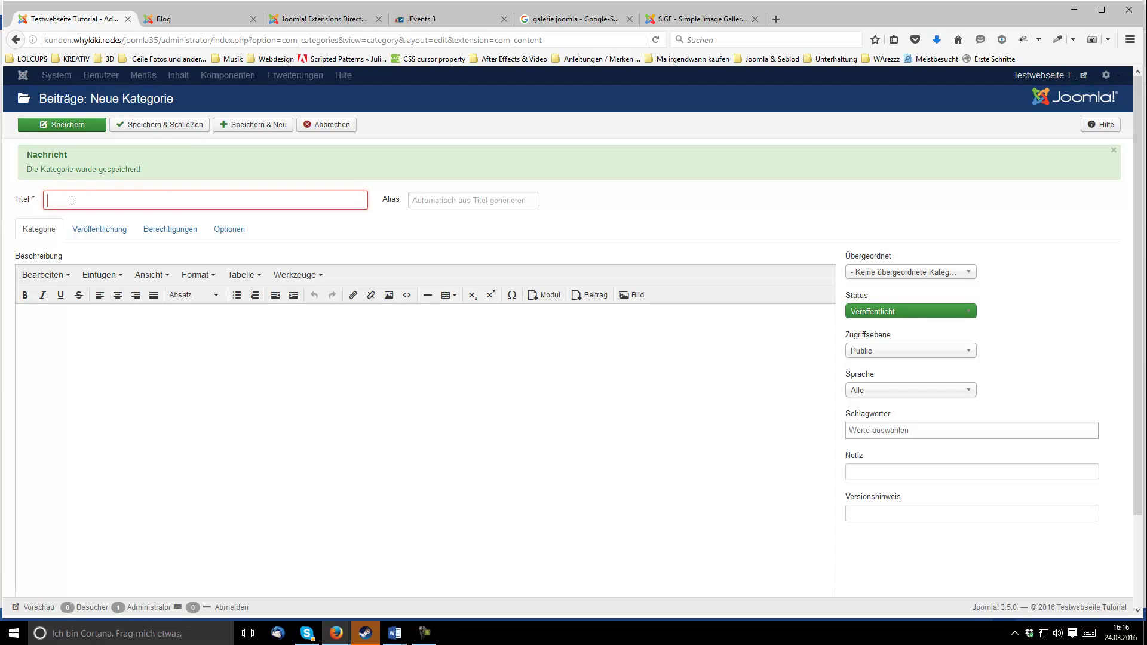
text(Aud)
key(BackSpace)
key(BackSpace)
key(BackSpace)
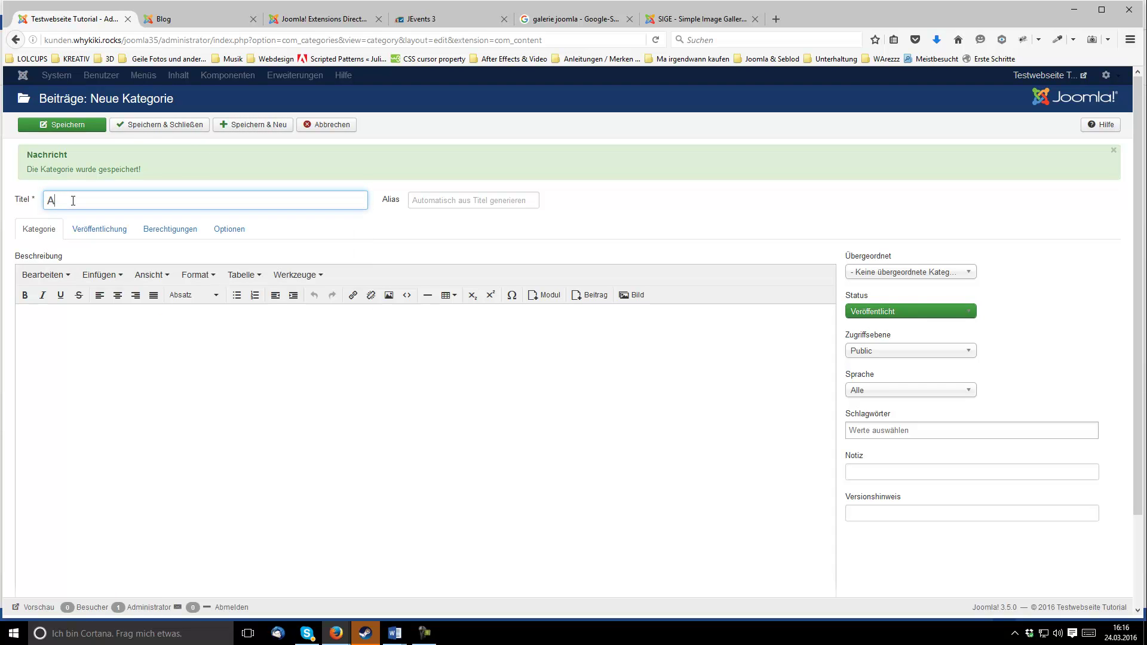
text(Caddy)
click(888, 272)
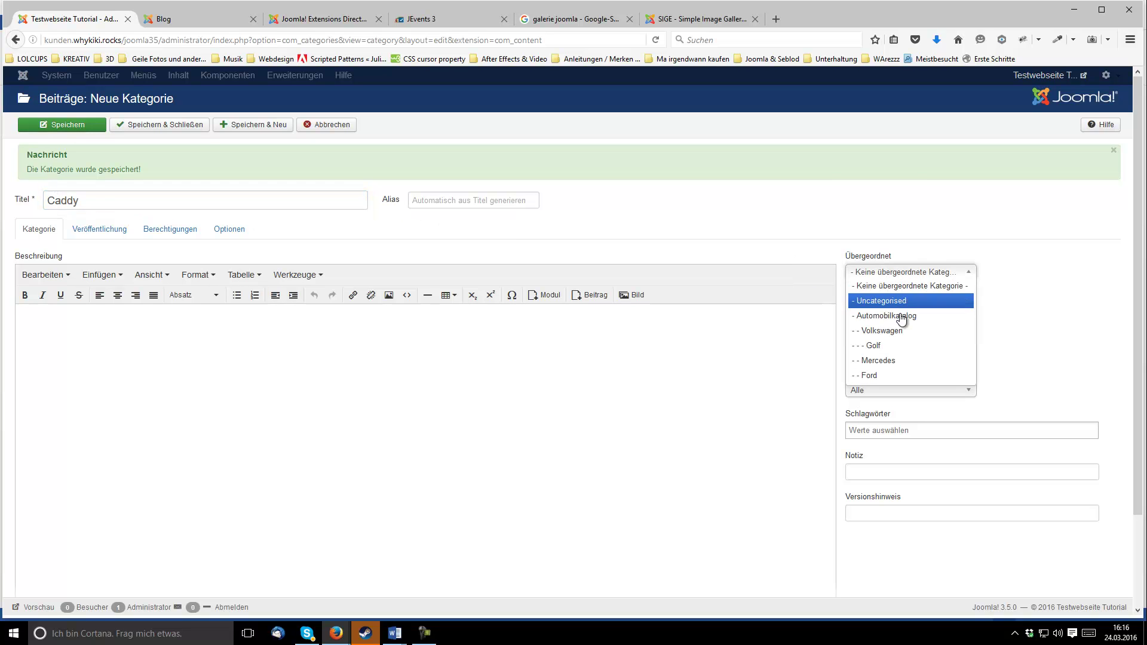
click(896, 336)
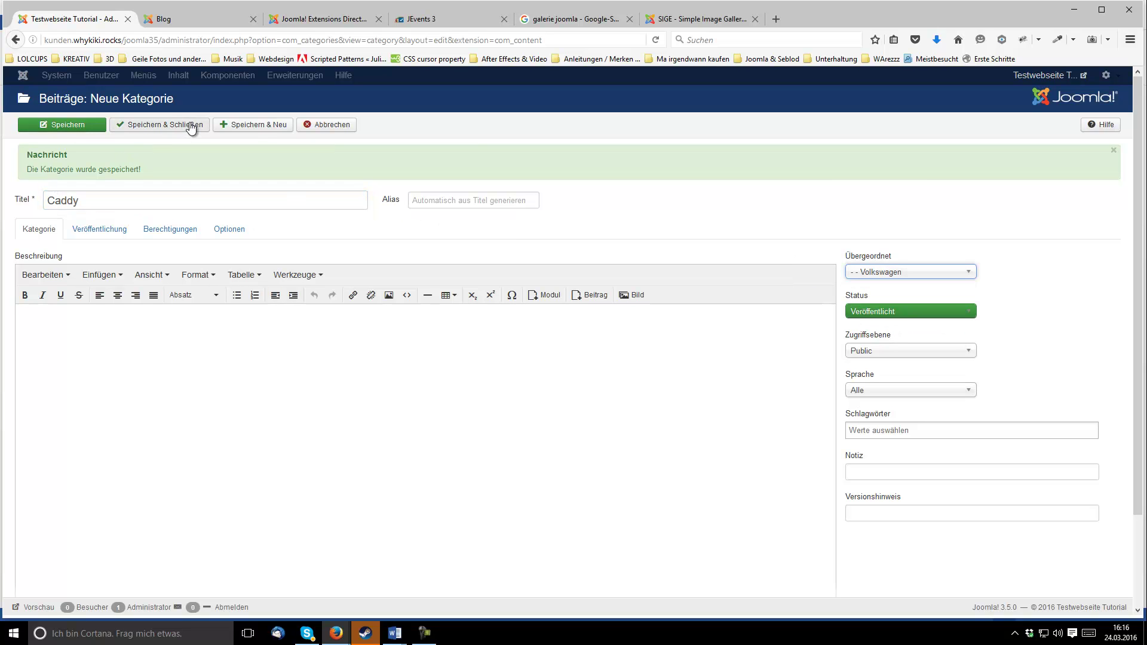
click(261, 126)
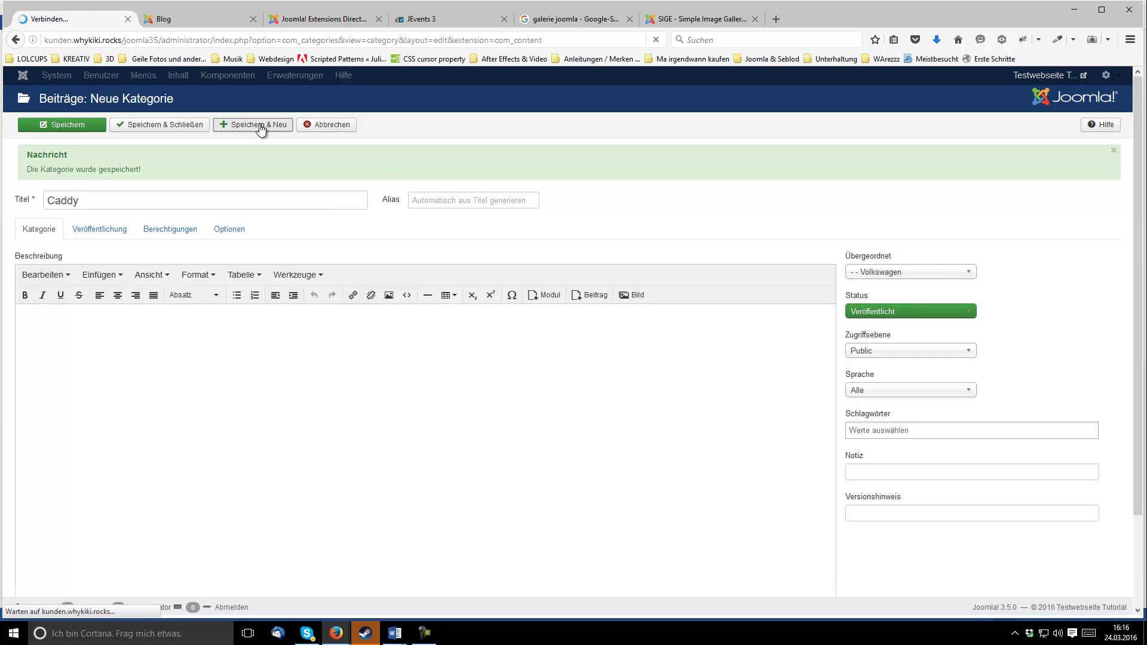
Step: Title the new category "Mondeo", set its parent to Ford, then save it and return to the category list
click(116, 203)
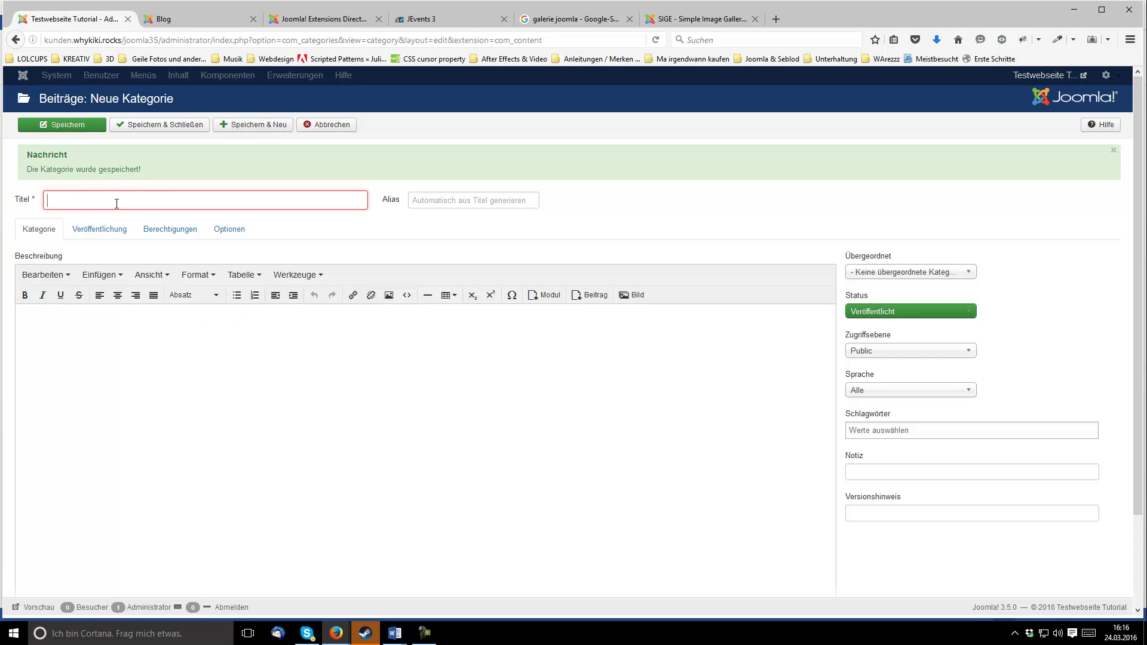
text(Mondeo)
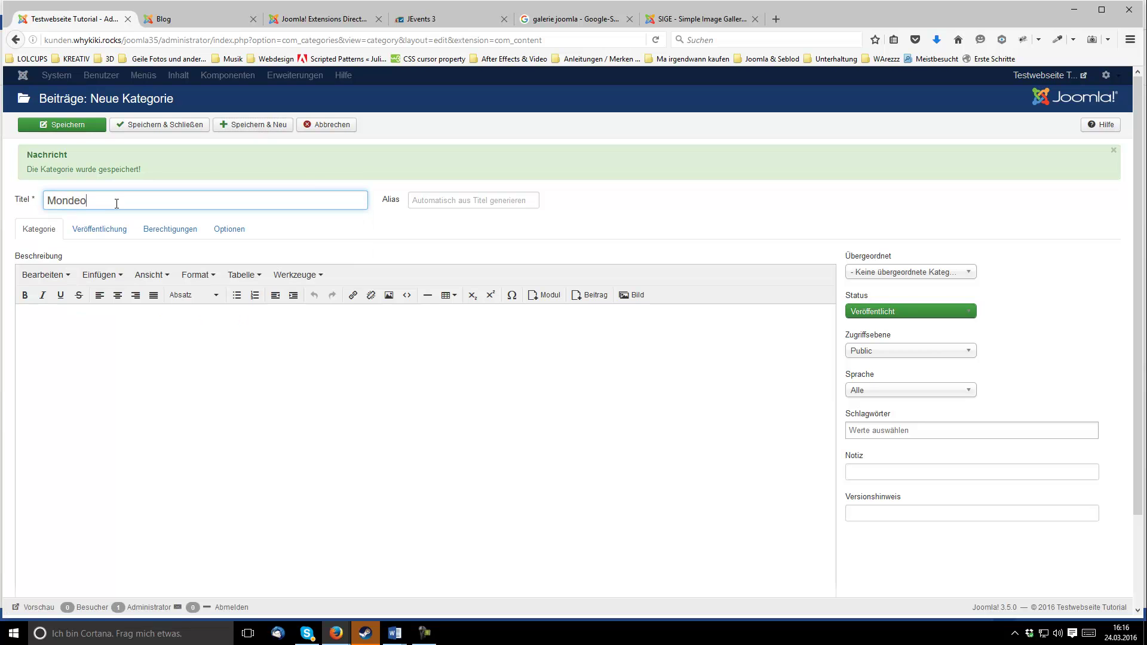
click(896, 272)
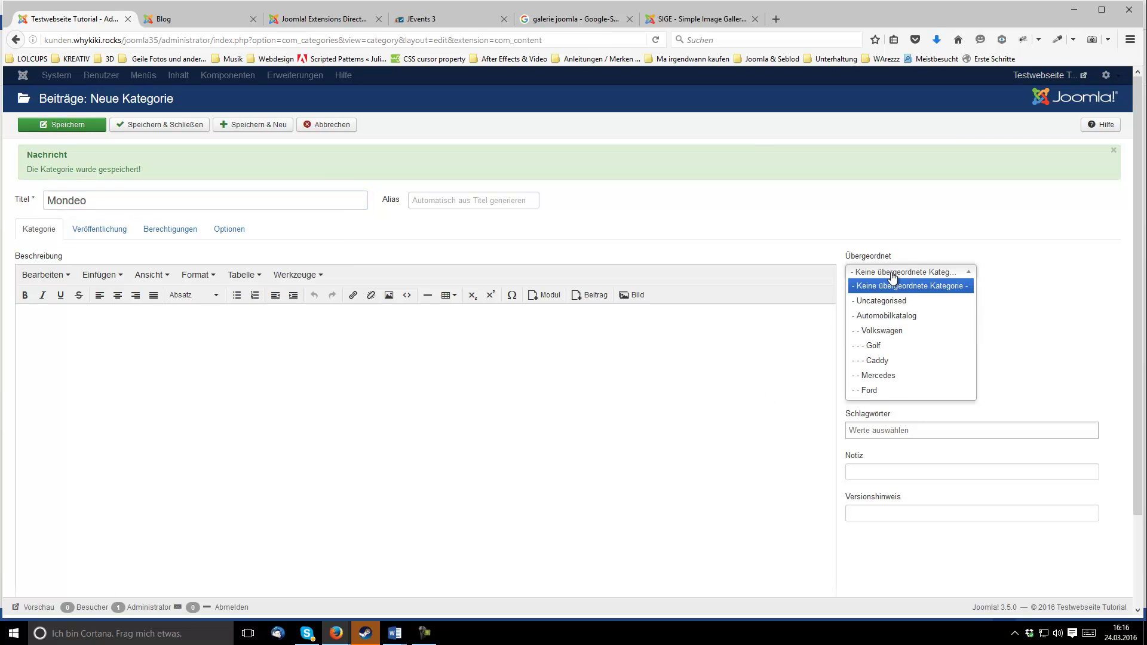
click(891, 391)
click(160, 126)
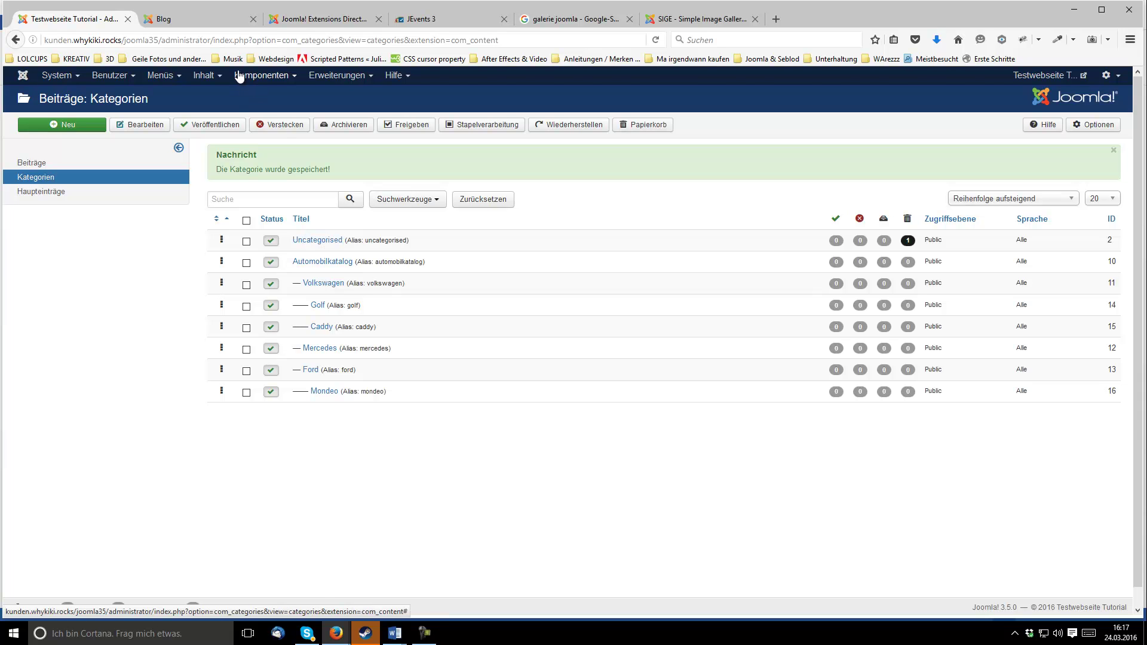
Step: Create a new article titled "Mein erster Testbeitrag zum Golf"
mouse_move(204, 77)
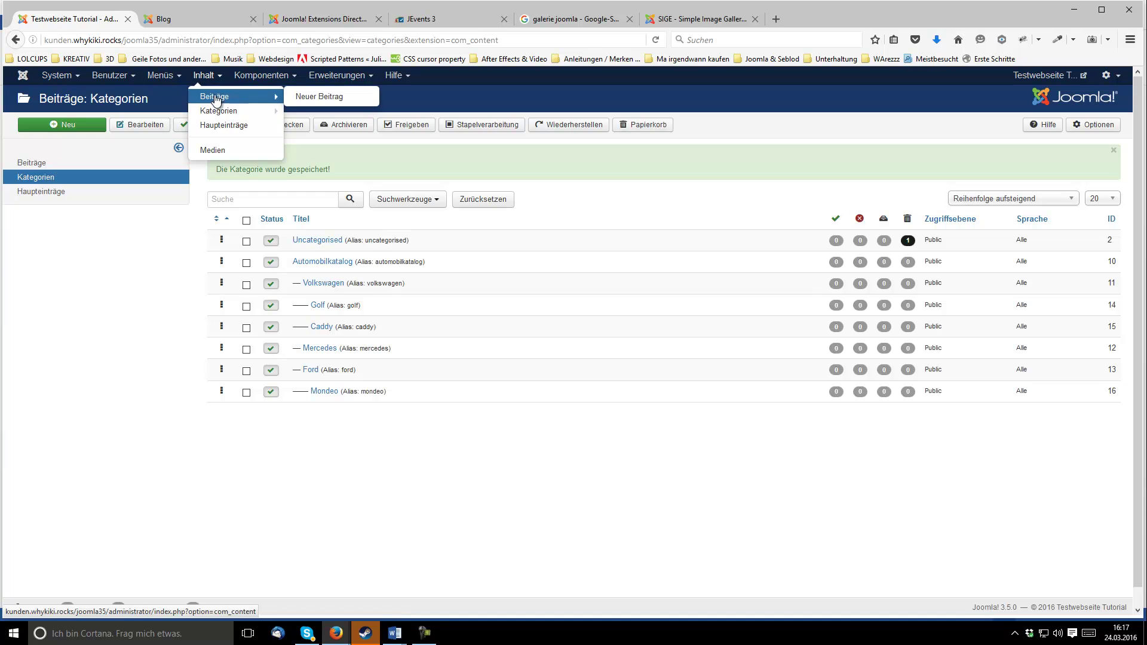
click(214, 96)
click(86, 126)
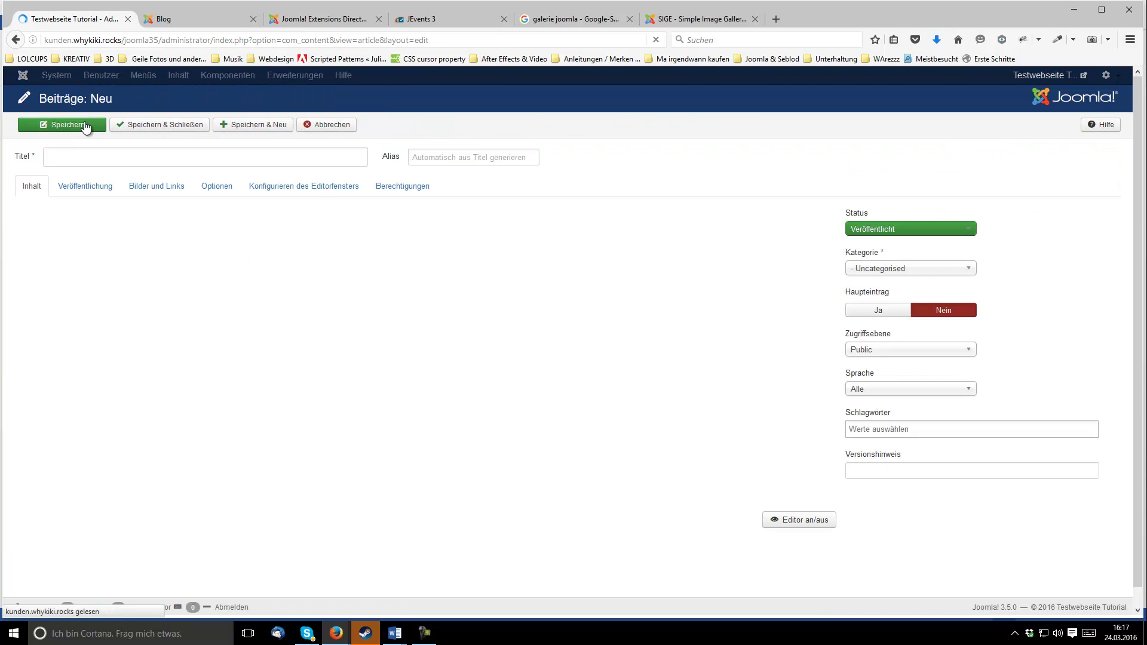
click(107, 155)
text(Mein erster )
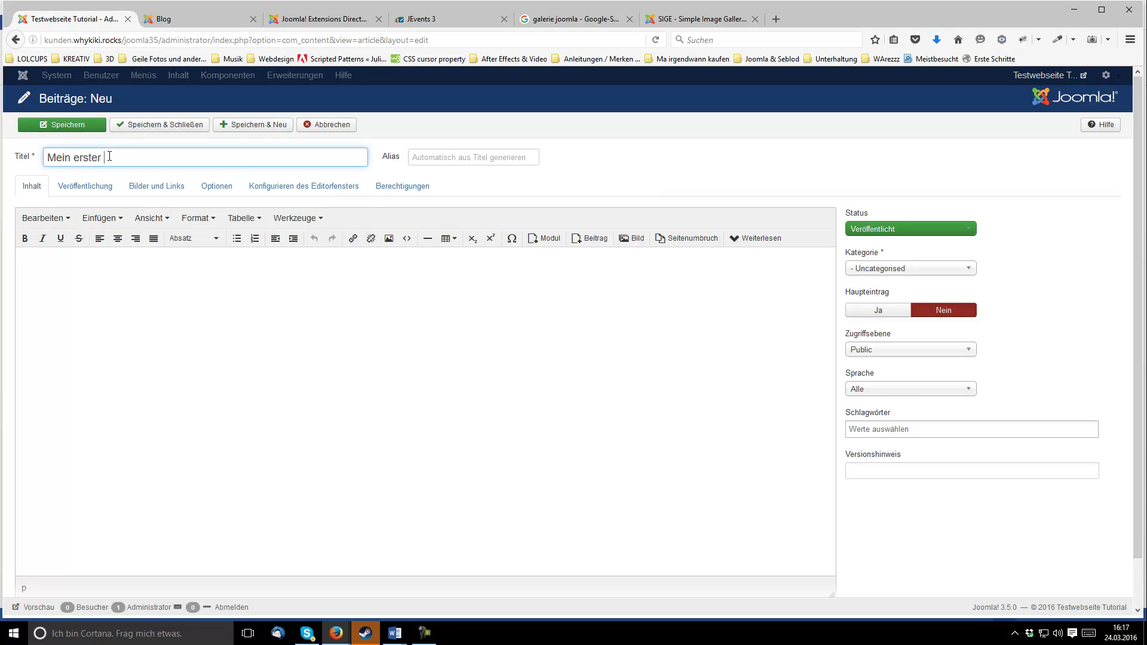
text(Testbeitrtag zum Golf)
key(BackSpace)
key(BackSpace)
text(r)
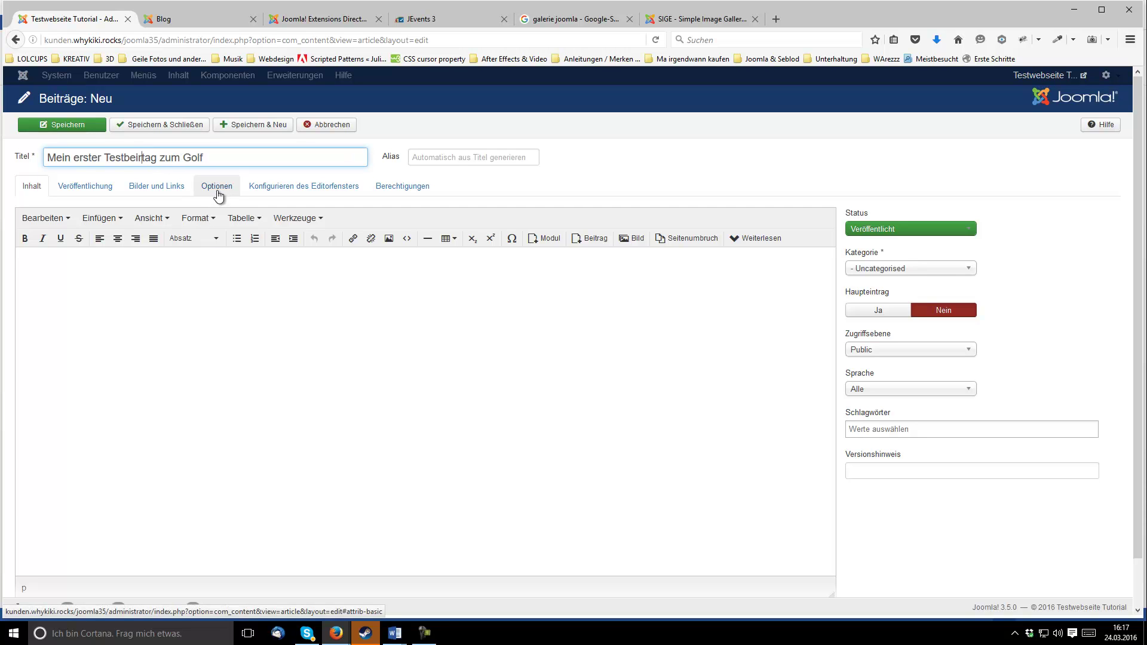
key(Tab)
double_click(144, 157)
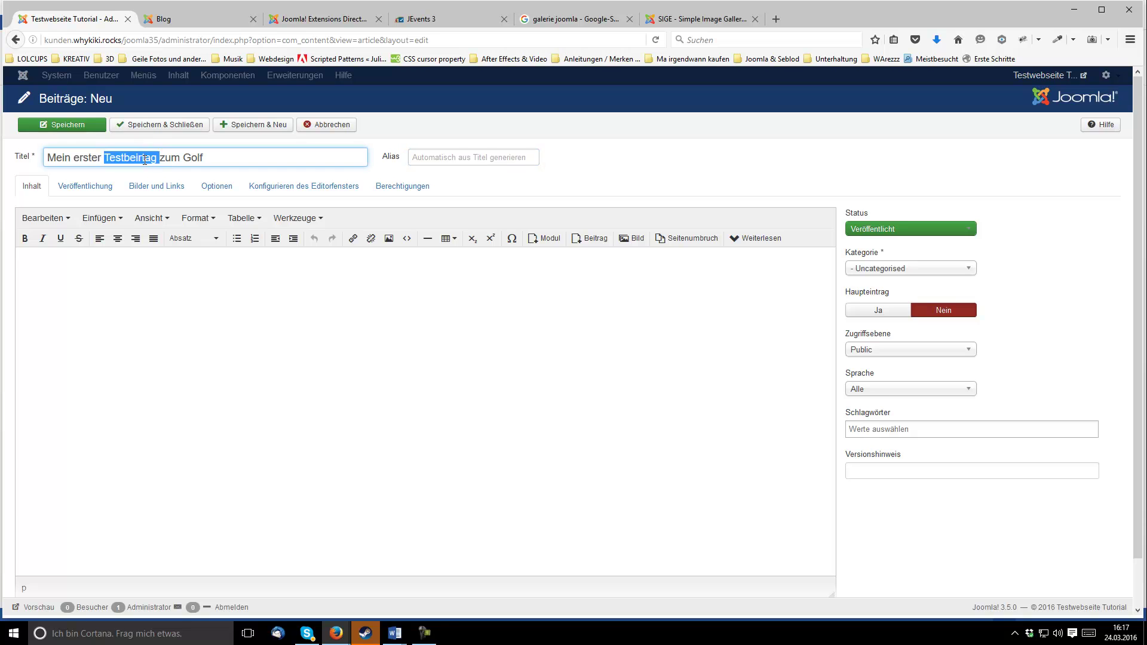
text(Testbeitrag)
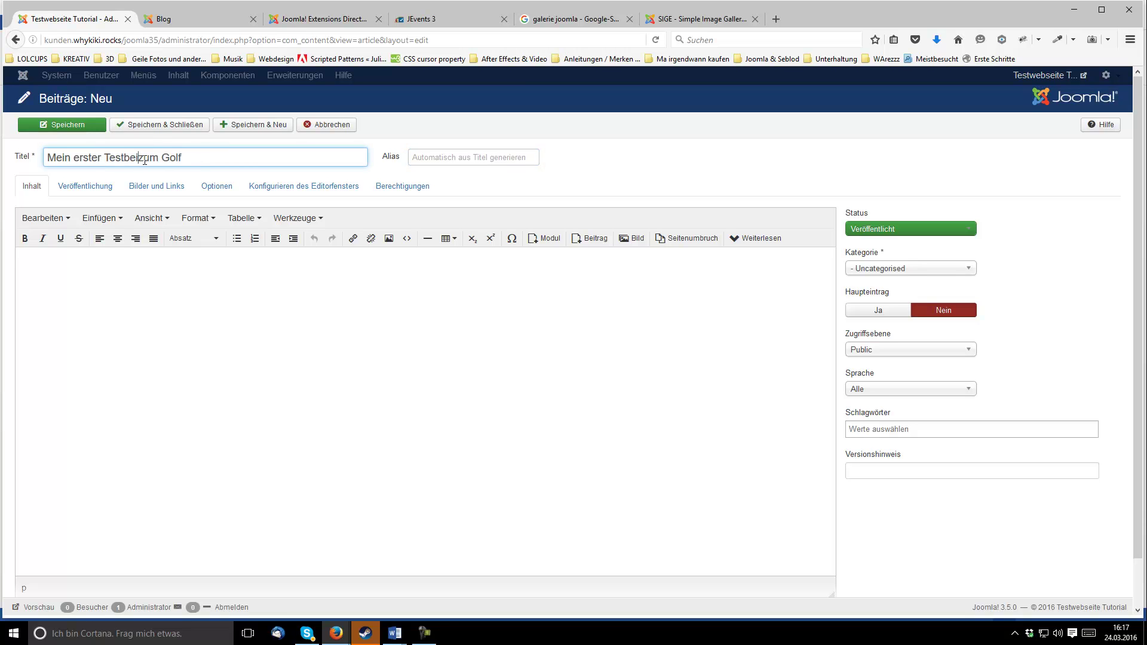
Step: Search for "lorem ipsum" in a new browser tab, open loremipsum.de and copy the generated 100-word placeholder text
click(776, 20)
text(lorem ipsum)
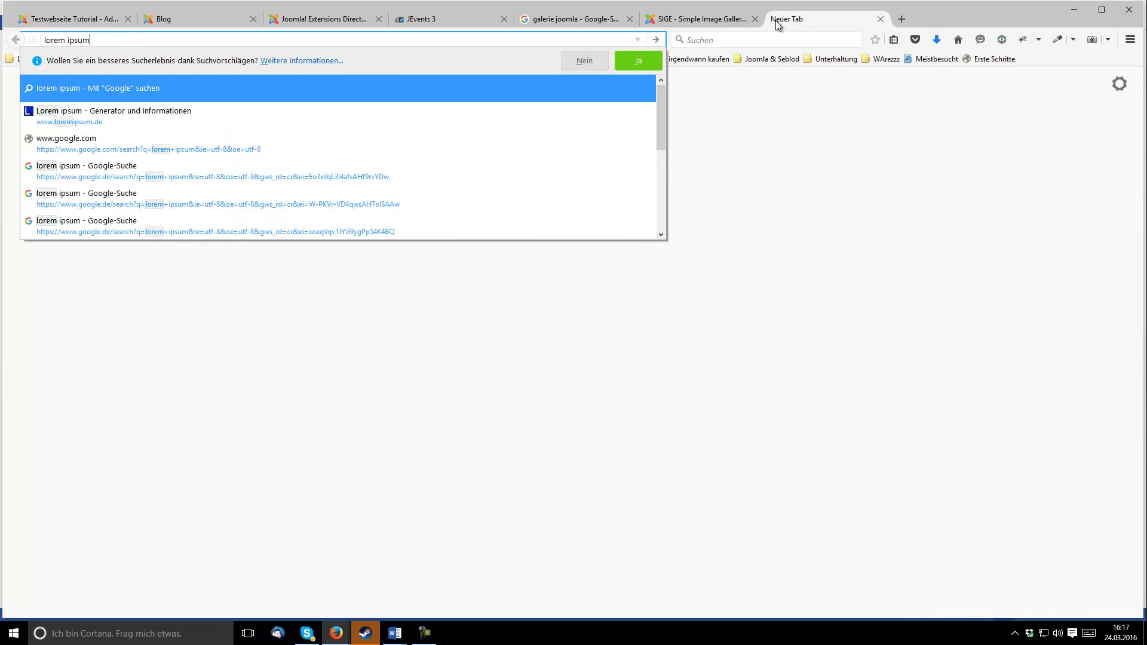
key(Return)
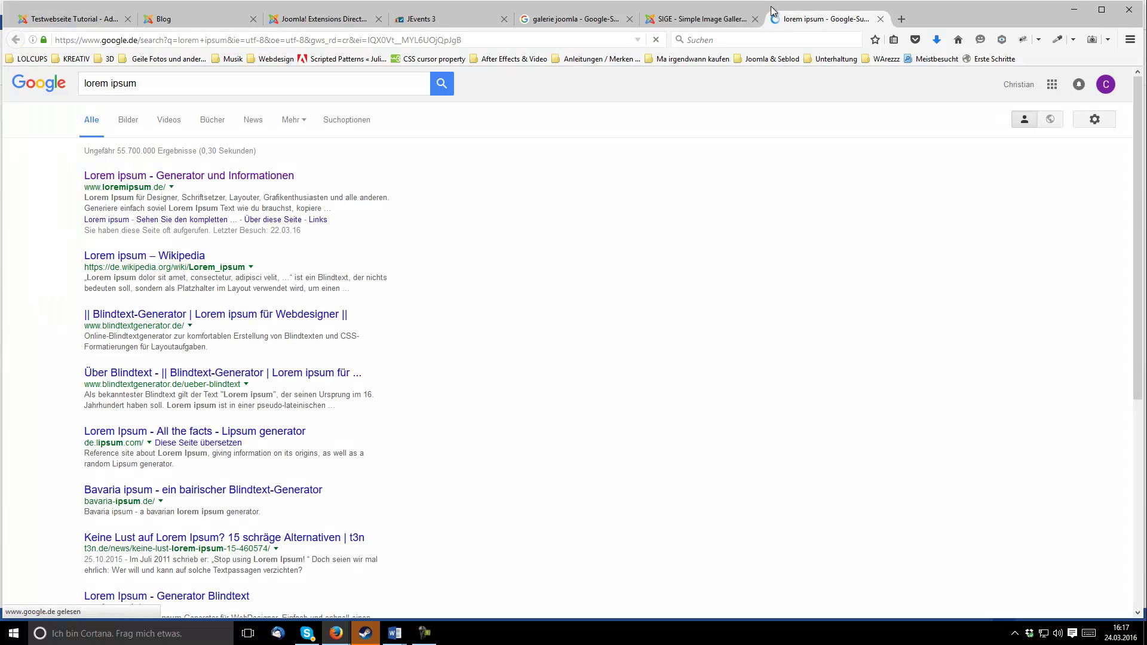
click(178, 176)
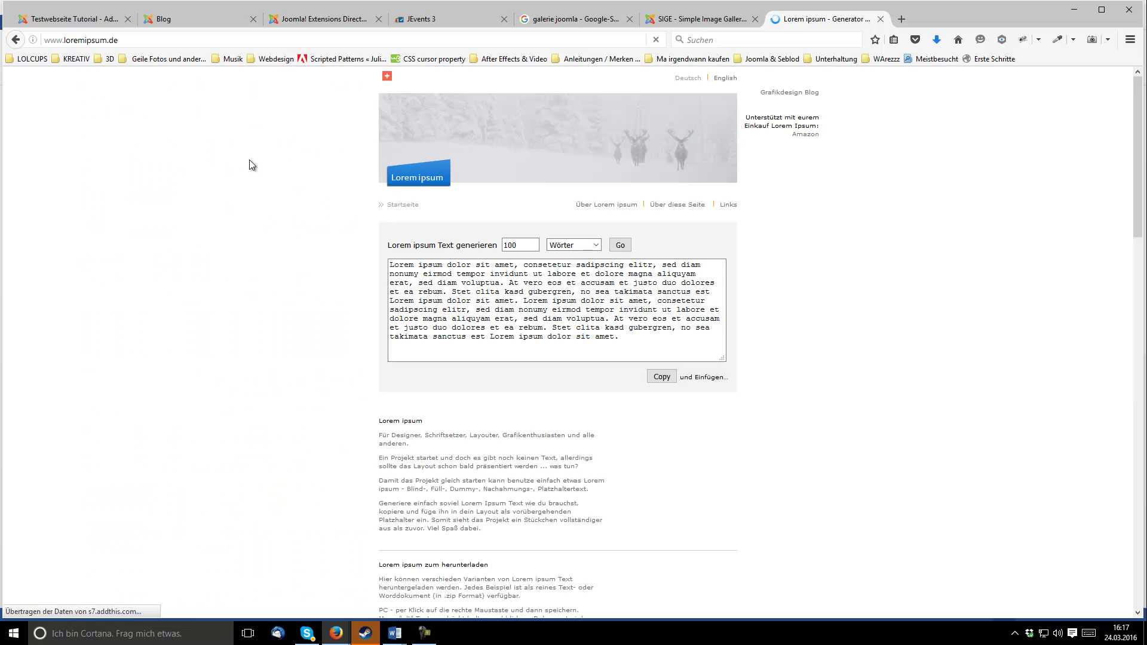
click(495, 301)
key(ctrl+c)
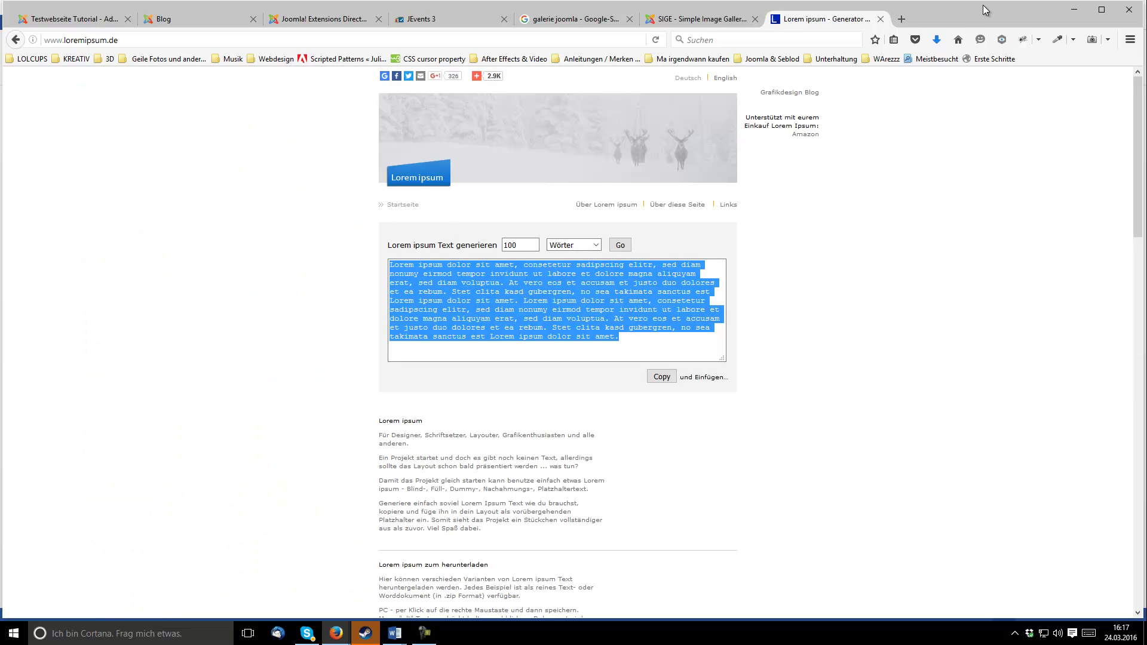
Step: Return to the new Joomla article and paste the copied lorem ipsum text as its content
click(81, 20)
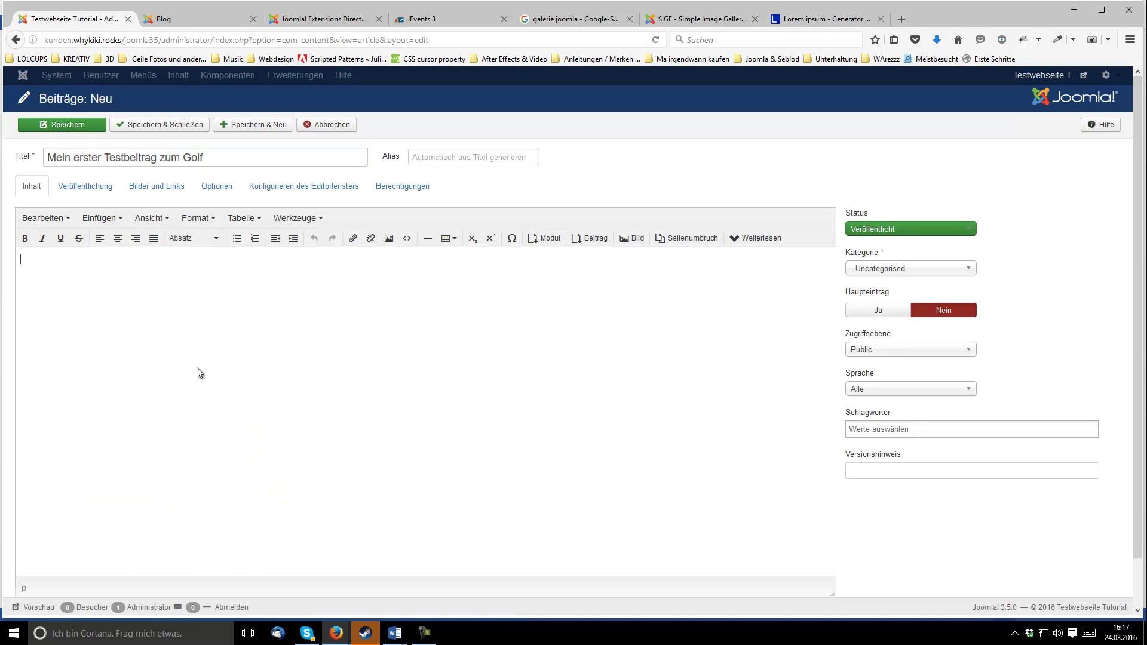
click(201, 357)
key(ctrl+v)
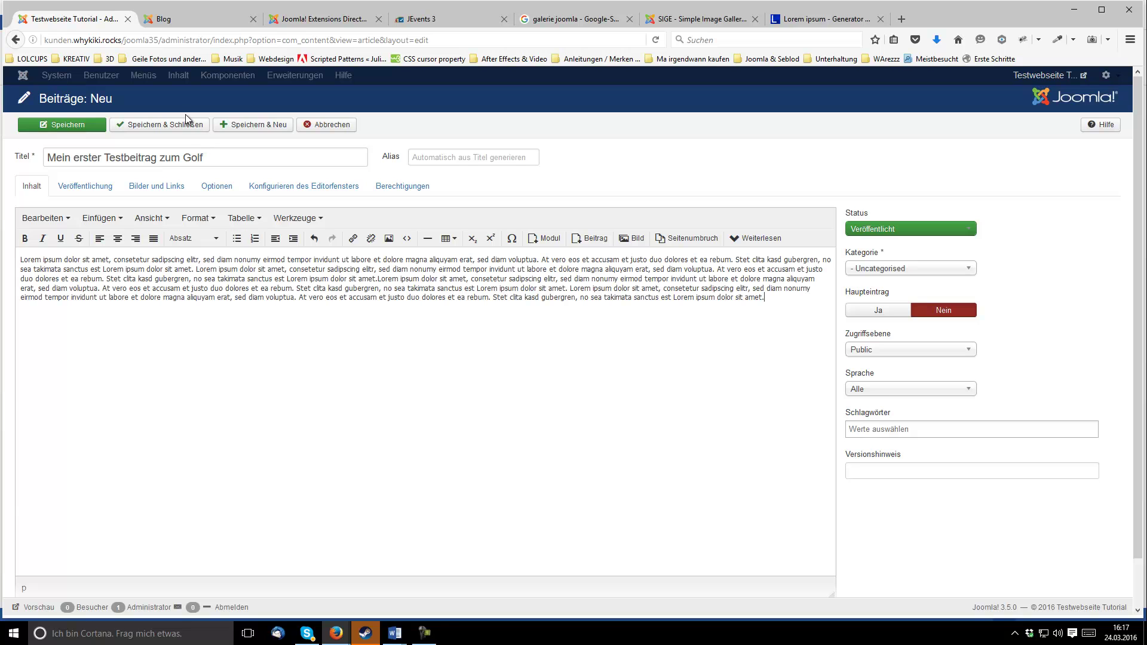
Step: Assign the article to the Golf category, then save it and open a blank new article
double_click(156, 157)
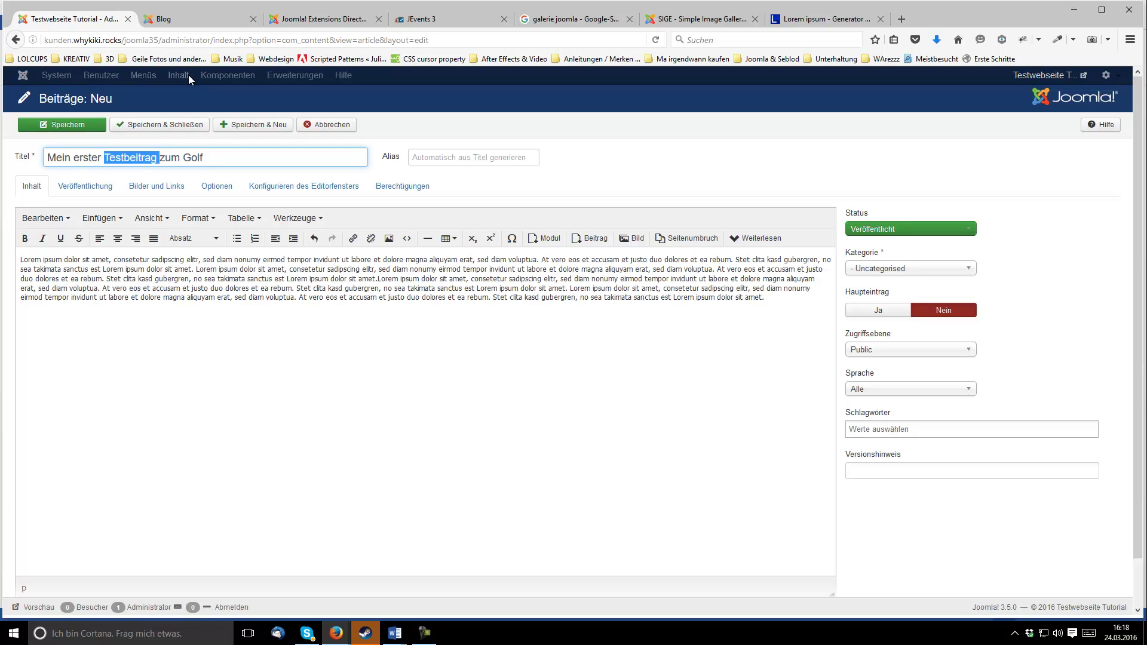
triple_click(65, 98)
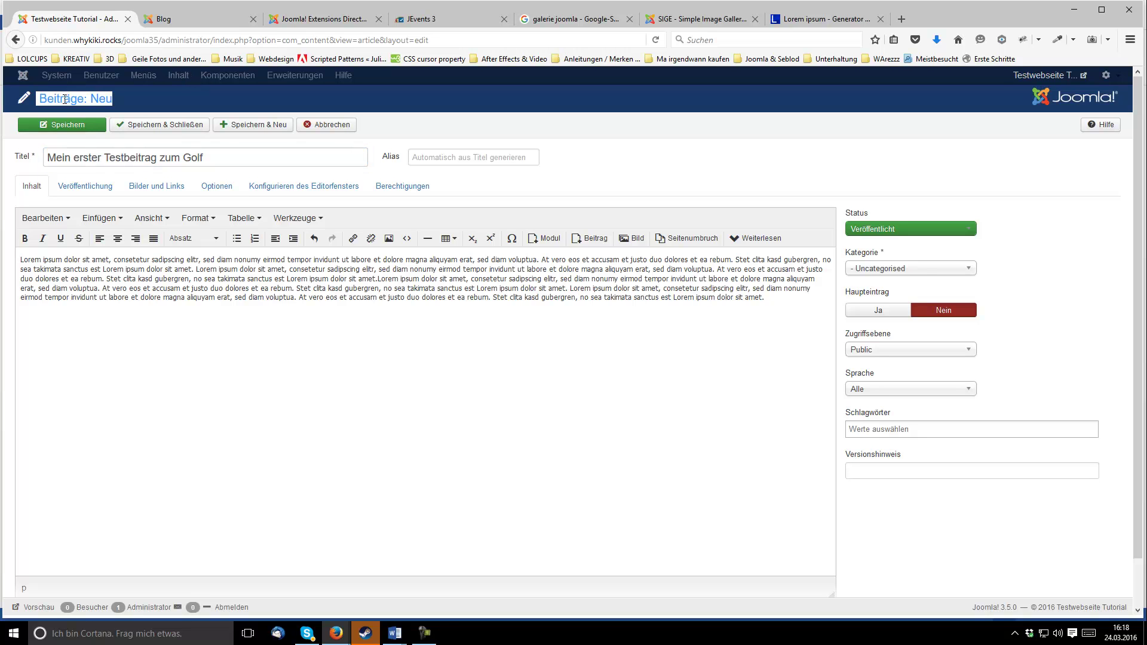
click(900, 269)
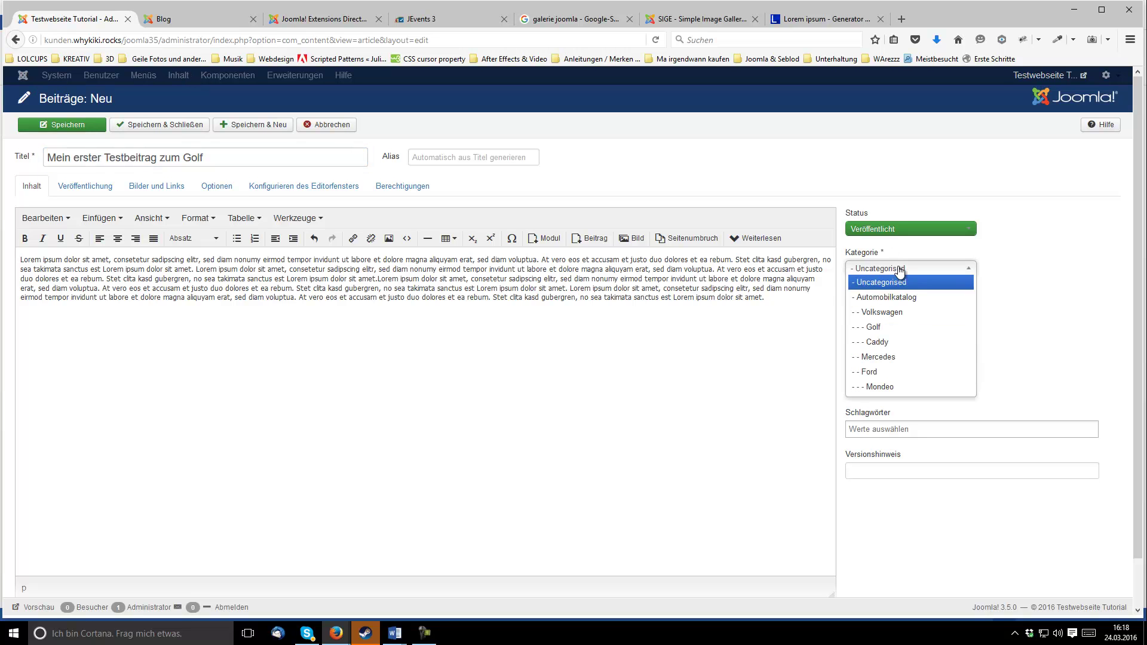
click(893, 329)
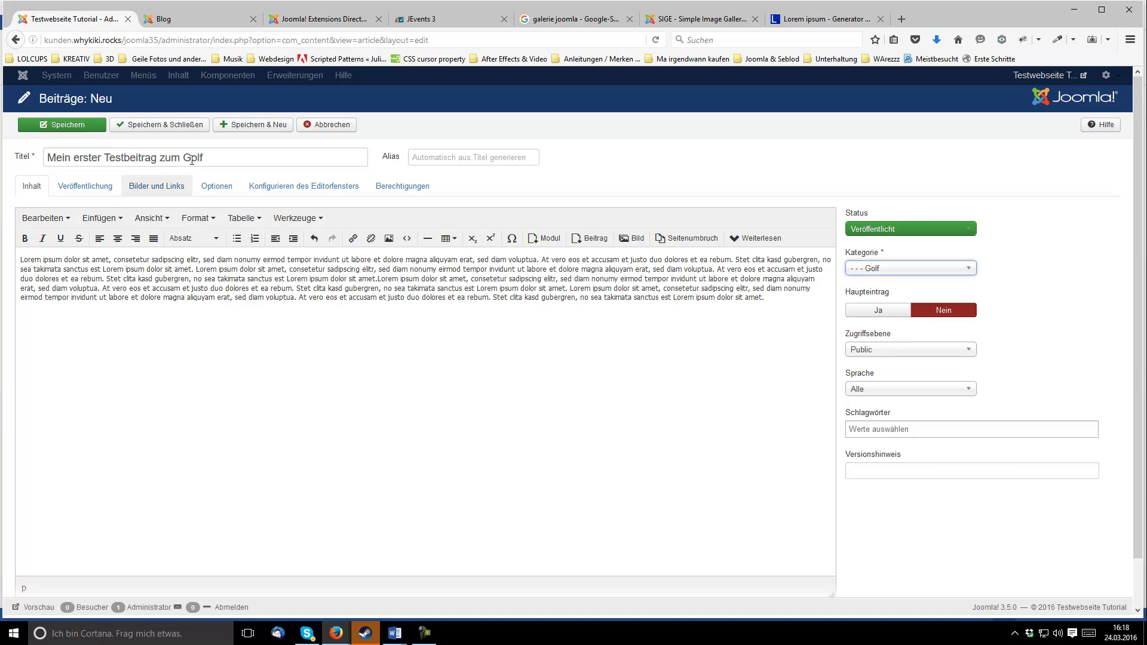
click(250, 125)
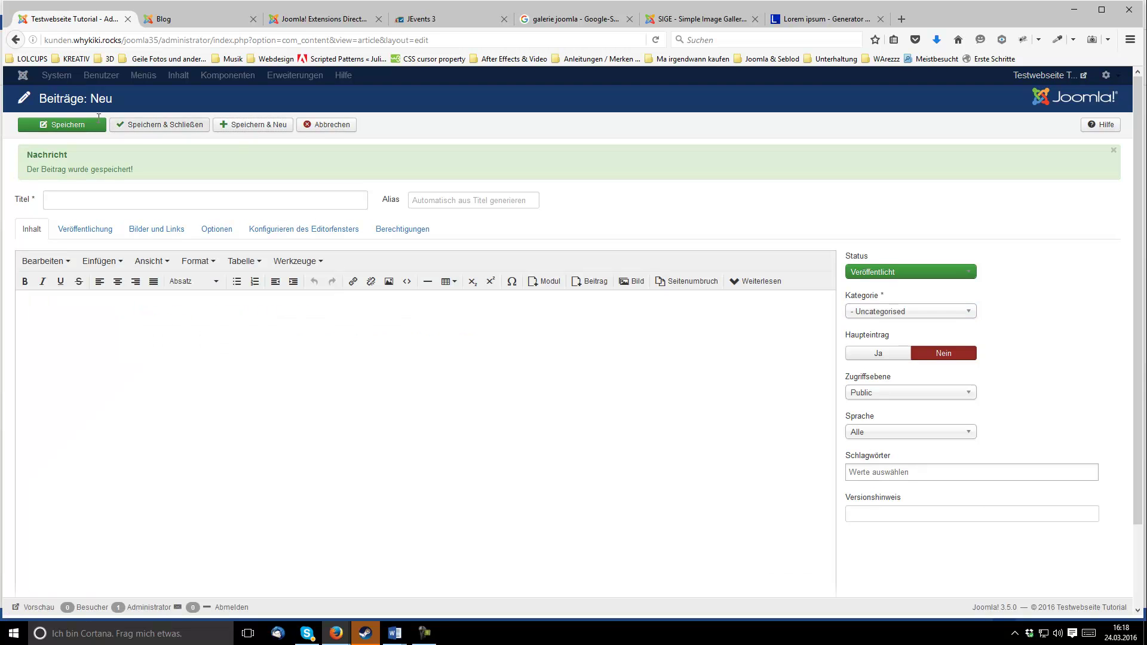
Step: Title the new article "Mein neuer Beitrag zum Golf 2" and paste the copied lorem ipsum text as its content
click(65, 203)
text(Mein neuer )
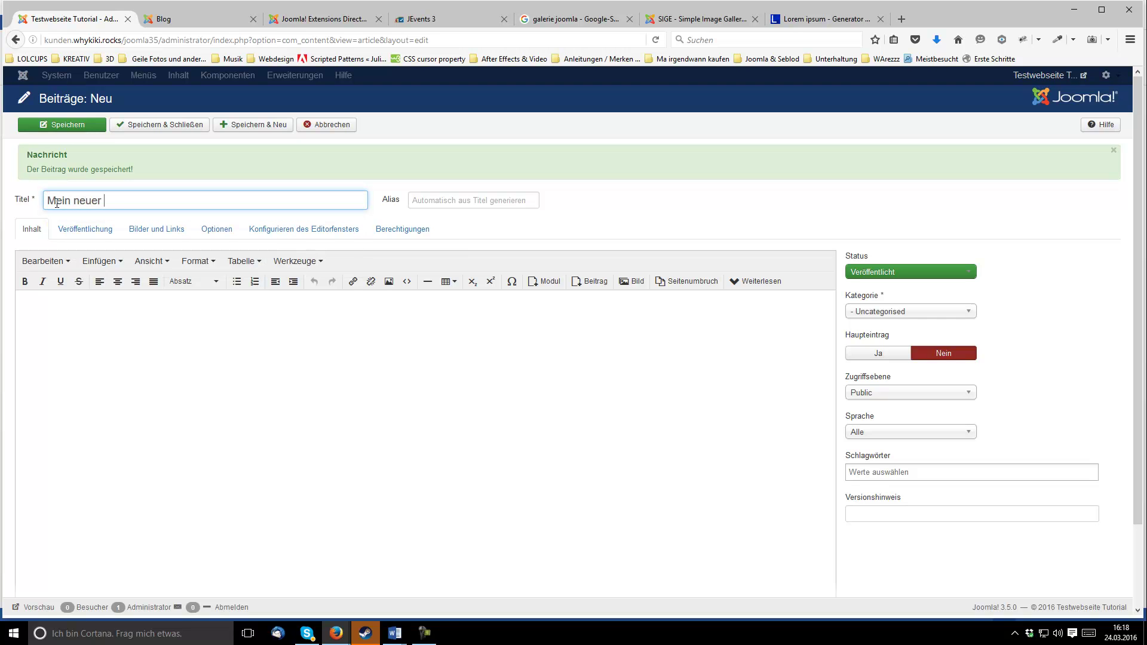
text(Beitrag zum Go)
click(149, 416)
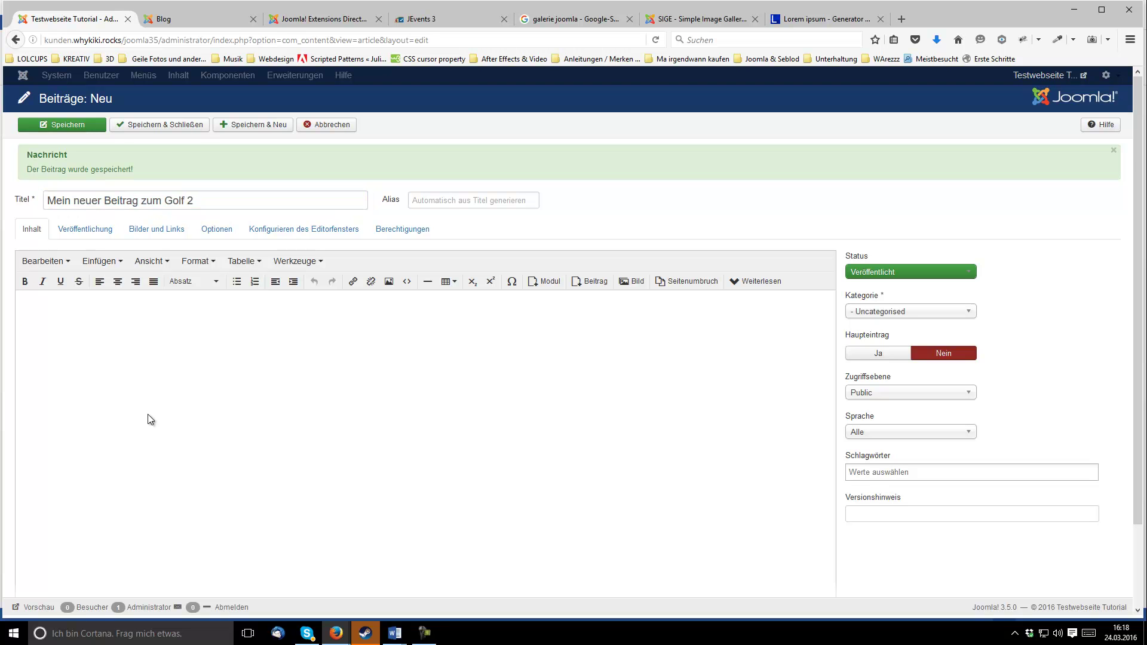
key(ctrl+v)
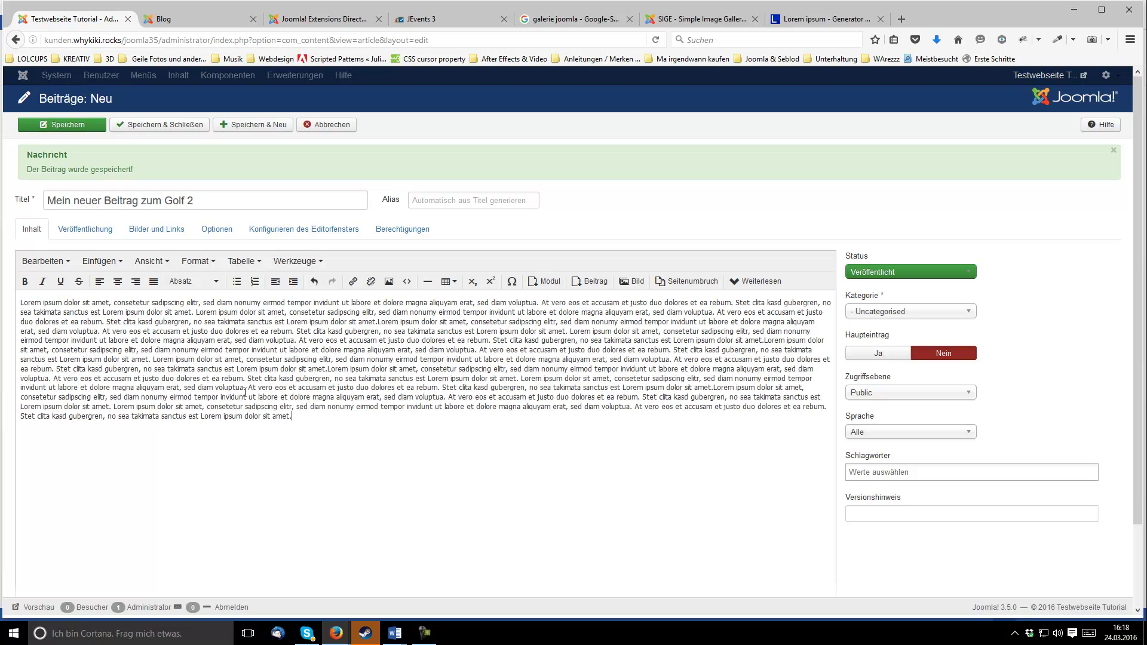
Step: Assign the "Mein neuer Beitrag zum Golf 2" article to the Golf category, save it and open a blank new article
click(915, 313)
click(893, 371)
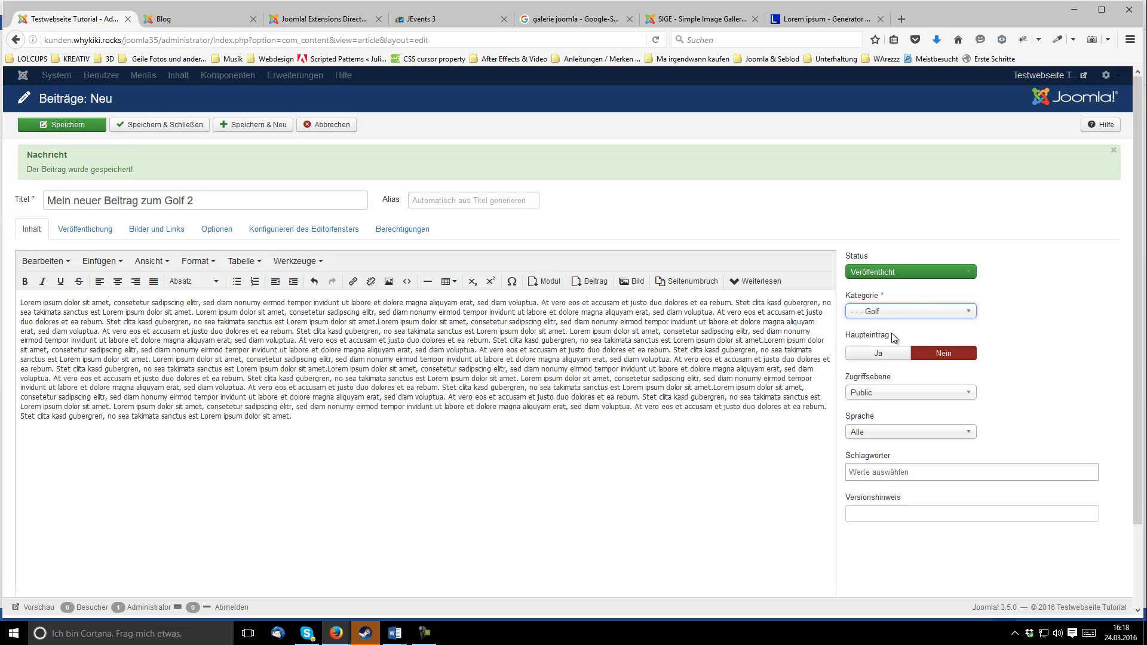
click(267, 126)
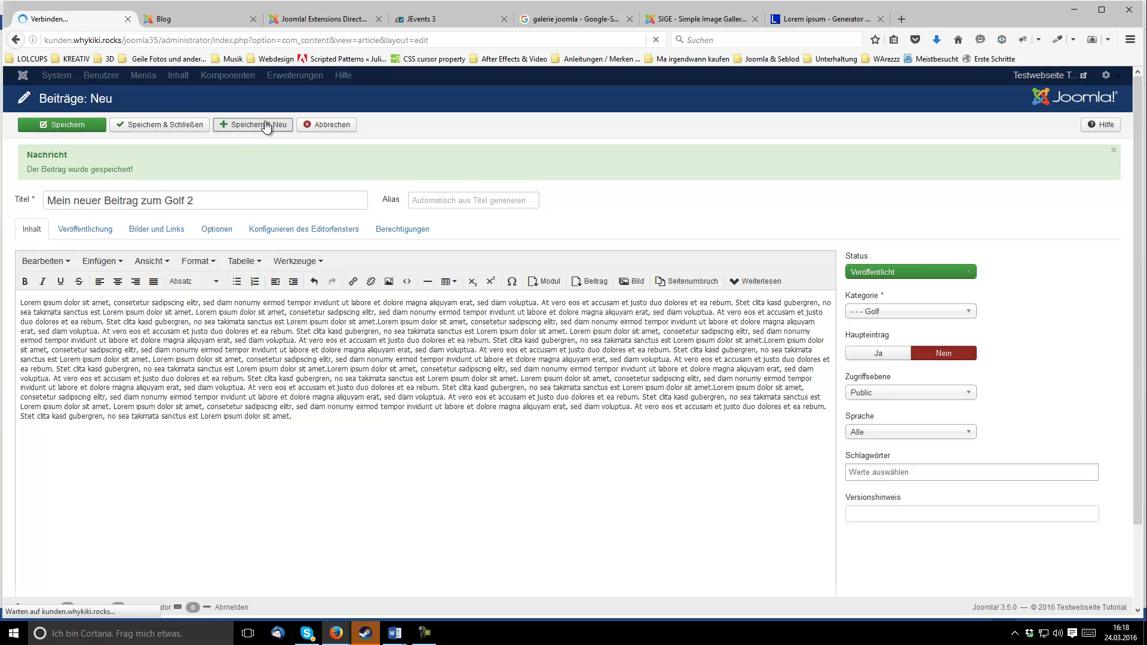
Step: Title the new article "Den nagelneuen Mondeo beim Elchtest" and paste the lorem ipsum text repeatedly as its content
click(77, 206)
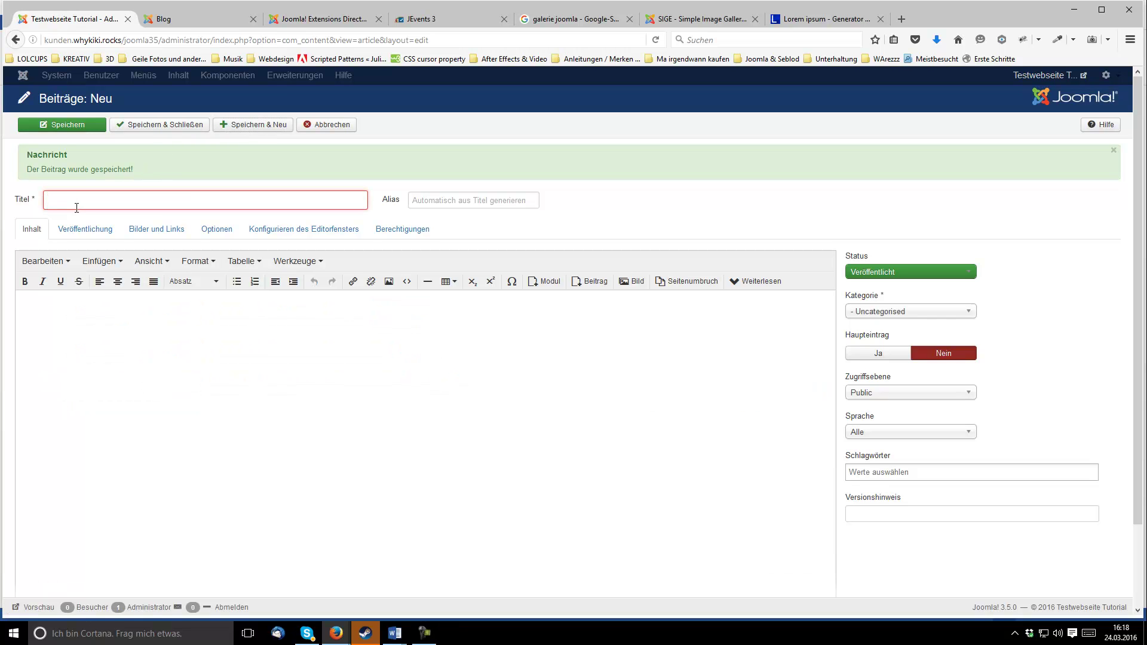
text(Den na)
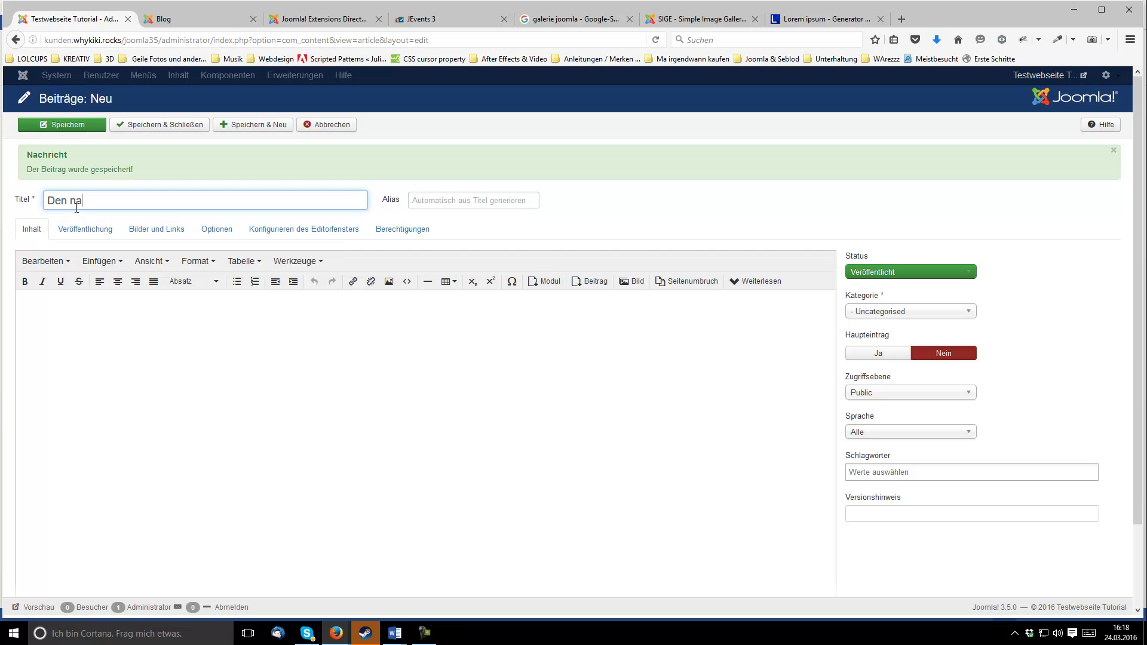
text(gelneuen Mondeo beuim Elchtest)
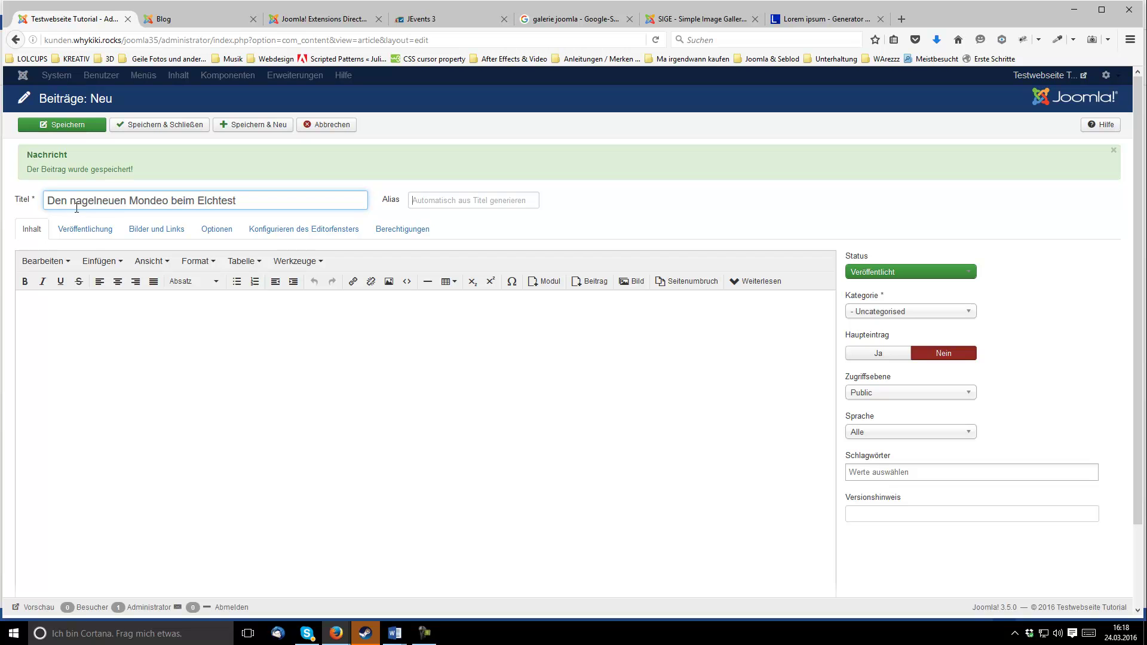
click(92, 312)
text(Lorem ipsum dolor sit amet, consetetur sadipscing elitr, sed diam nonumy eirmod tempor invidunt ut labore et dolore magna aliquyam erat, sed diam voluptua. At vero eos et accusam et justo duo dolores et ea rebum. Stet clita kasd gubergren, no sea takimata sanctus est Lorem ipsum dolor sit amet. Lorem ipsum dolor sit amet, consetetur sadipscing elitr, sed diam nonumy eirmod tempor invidunt ut labore et dolore magna aliquyam erat, sed diam voluptua. At vero eos et accusam et justo duo dolores et ea rebum. Stet clita kasd gubergren, no sea takimata sanctus est Lorem ipsum dolor sit amet.)
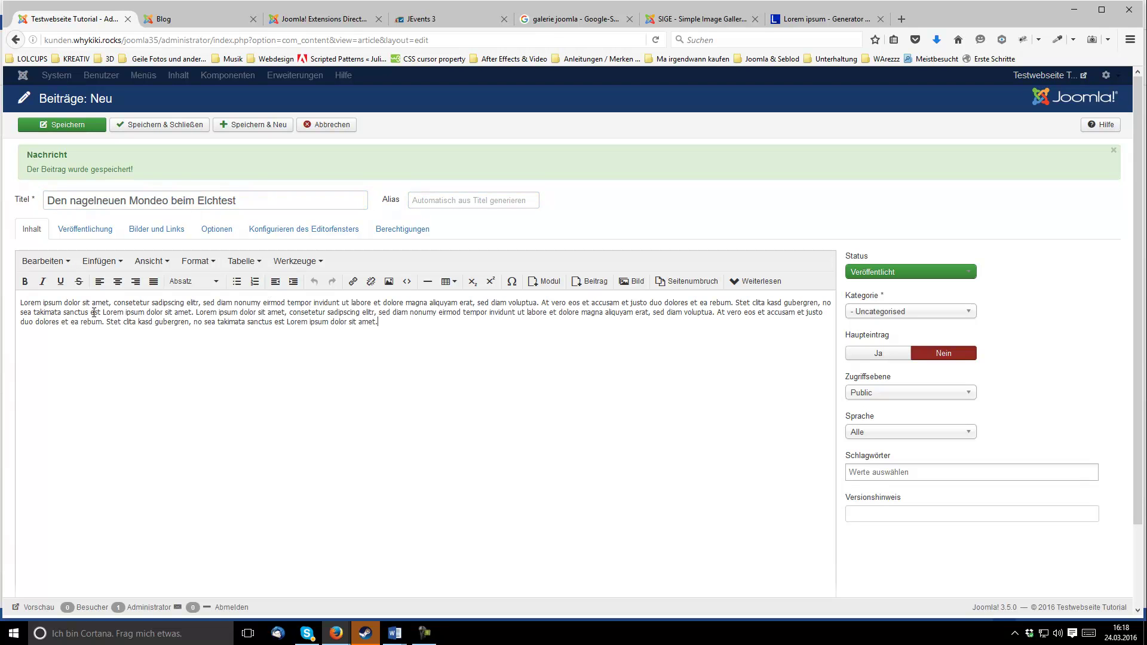
text(Lorem ipsum dolor sit amet, consetetur sadipscing elitr, sed diam nonumy eirmod tempor invidunt ut labore et dolore magna aliquyam erat, sed diam voluptua. At vero eos et accusam et justo duo dolores et ea rebum. Stet clita kasd gubergren, no sea takimata sanctus est Lorem ipsum dolor sit amet. Lorem ipsum dolor sit amet, consetetur sadipscing elitr, sed diam nonumy eirmod tempor invidunt ut labore et dolore magna aliquyam erat, sed diam voluptua. At vero eos et accusam et justo duo dolores et ea rebum. Stet clita kasd gubergren, no sea takimata sanctus est Lorem ipsum dolor sit amet.)
text(Lorem ipsum dolor sit amet, consetetur sadipscing elitr, sed diam nonumy eirmod tempor invidunt ut labore et dolore magna aliquyam erat, sed diam voluptua. At vero eos et accusam et justo duo dolores et ea rebum. Stet clita kasd gubergren, no sea takimata sanctus est Lorem ipsum dolor sit amet. Lorem ipsum dolor sit amet, consetetur sadipscing elitr, sed diam nonumy eirmod tempor invidunt ut labore et dolore magna aliquyam erat, sed diam voluptua. At vero eos et accusam et justo duo dolores et ea rebum. Stet clita kasd gubergren, no sea takimata sanctus est Lorem ipsum dolor sit amet.)
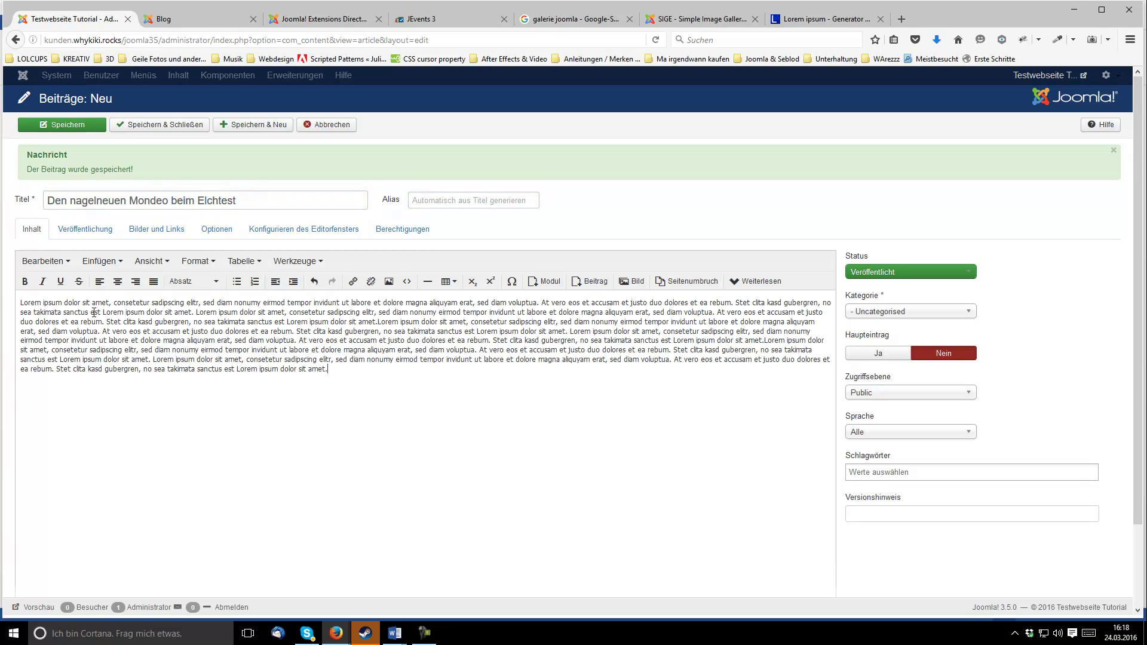
Step: Assign the article to the Mondeo category, save it and open a blank new article
click(886, 313)
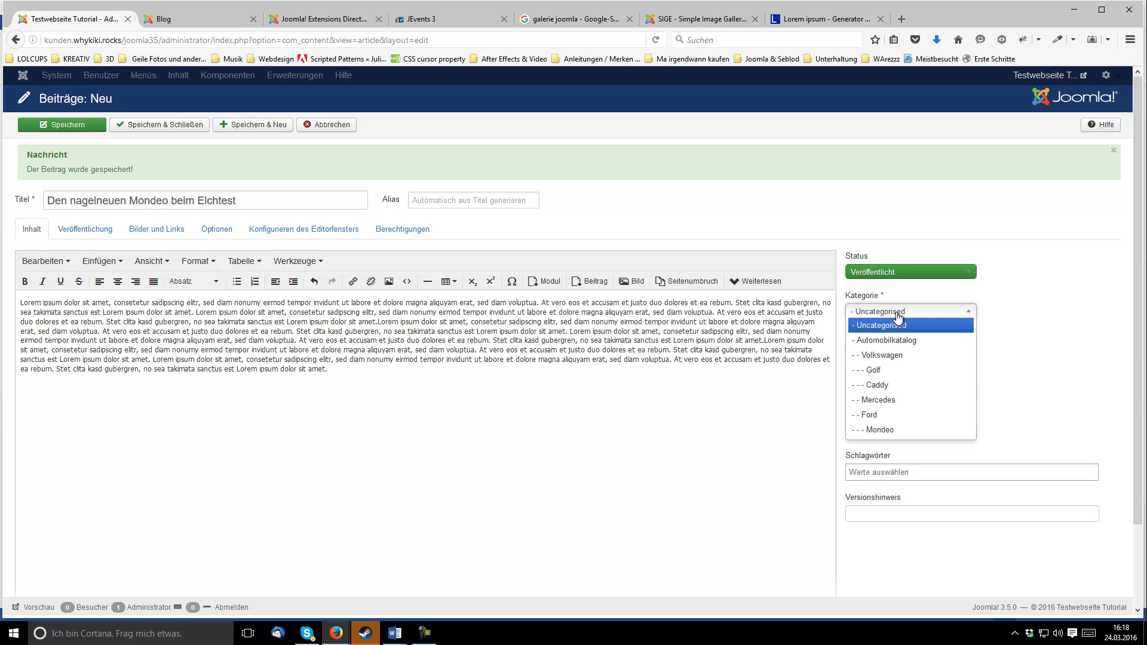
click(879, 431)
click(256, 126)
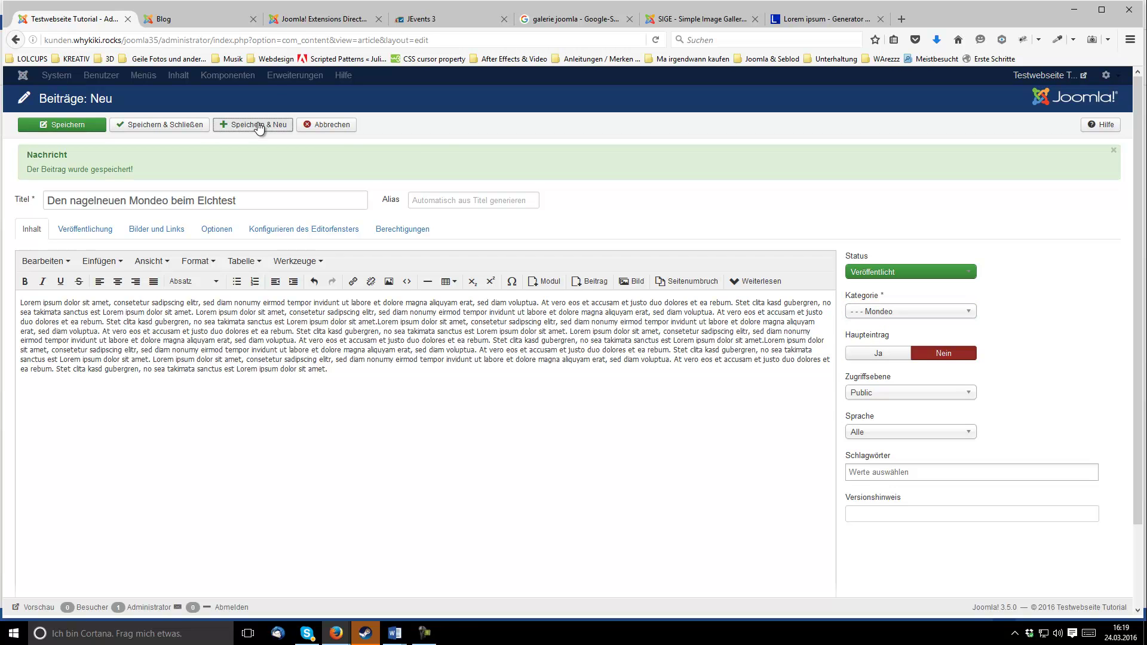
Step: Title the new article "Golf is wieder aktuell" and paste the lorem ipsum text three times as its content
click(145, 201)
text(Go)
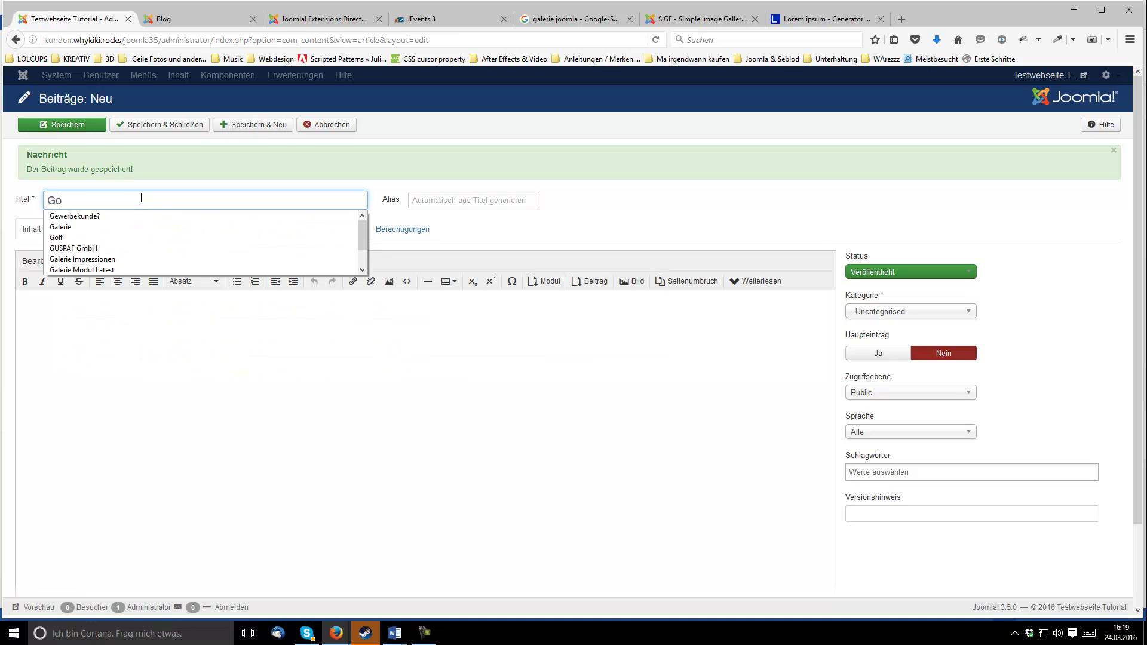
text(lf is wieder aktuell)
key(Tab)
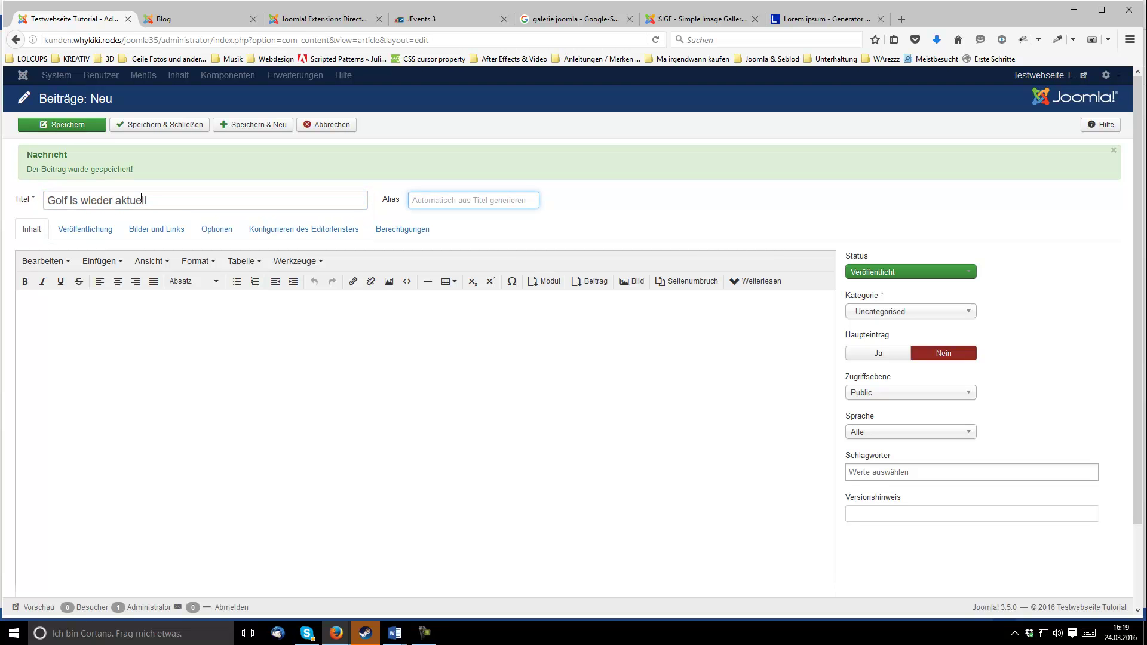
click(189, 388)
key(ctrl+v)
key(ctrl+v)
key(ctrl+v)
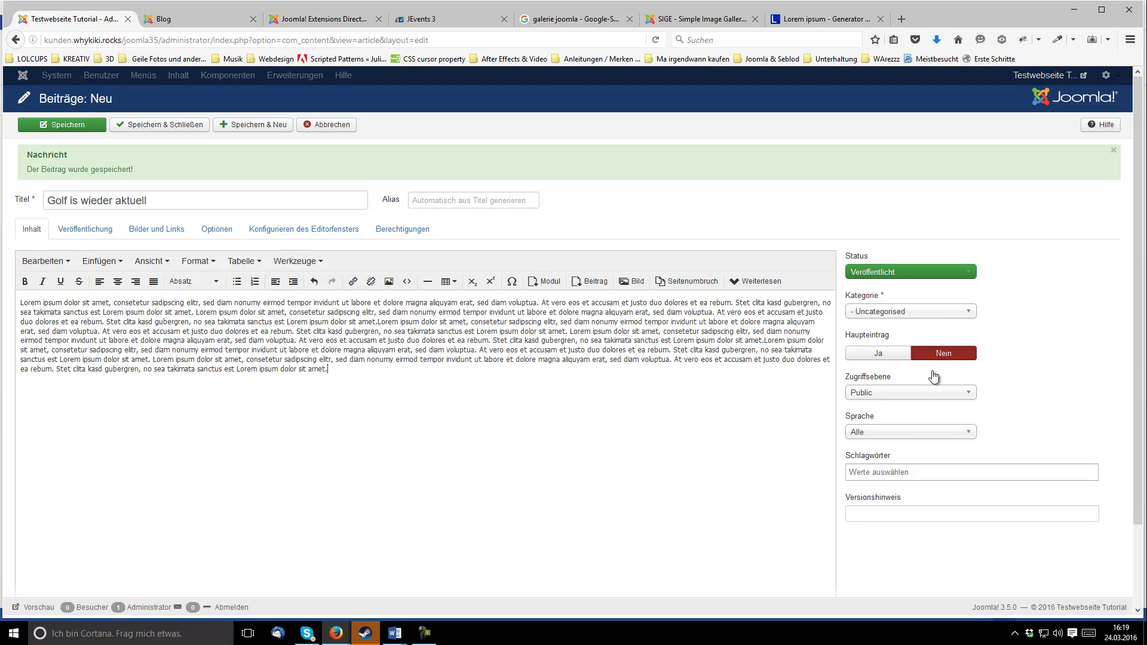
Step: Assign the "Golf is wieder aktuell" article to the Golf category, save it and open a blank new article
click(903, 312)
click(884, 372)
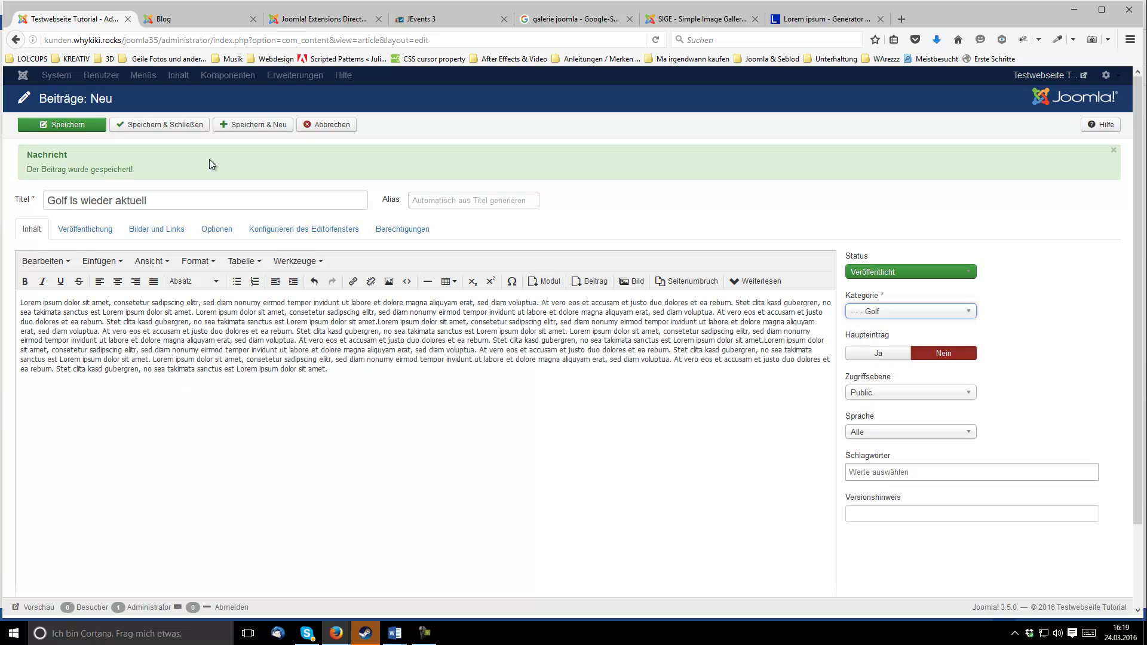
click(258, 125)
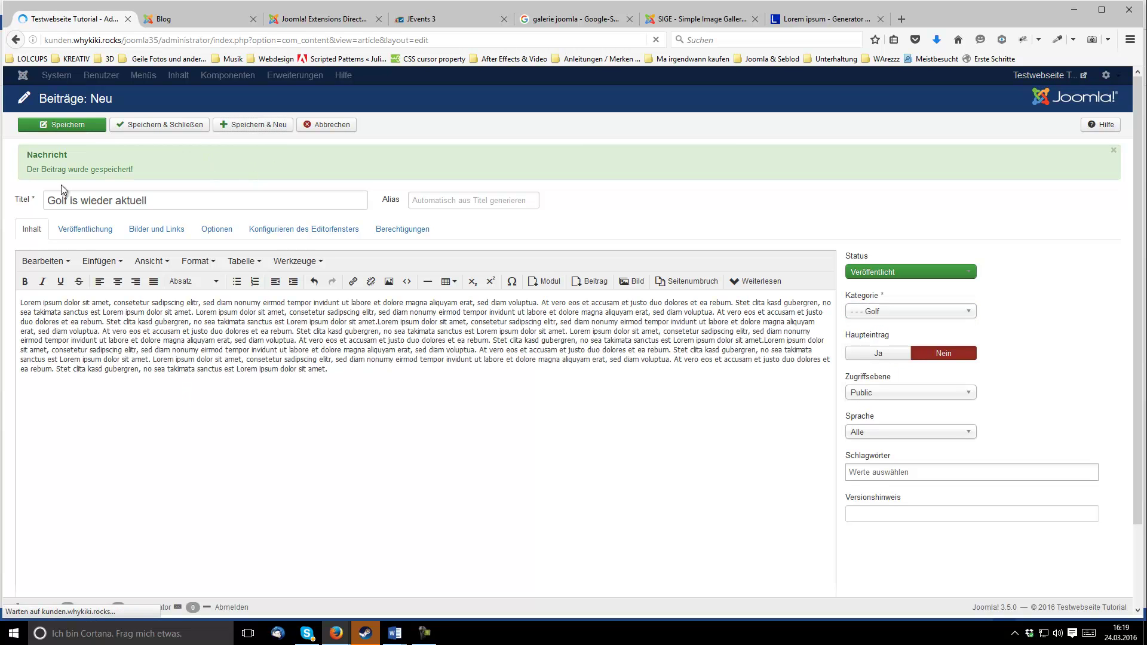
Step: Title the new article "Mercedes eher selten..." and paste the lorem ipsum text as its content
click(119, 200)
text(M)
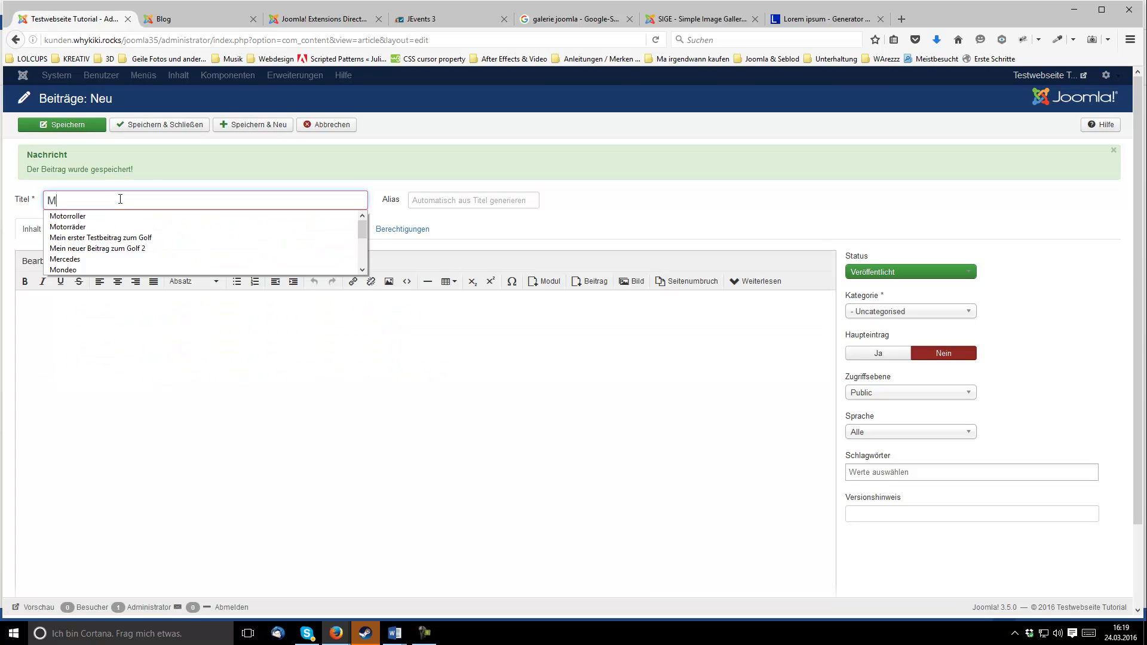
text(ercedes eh)
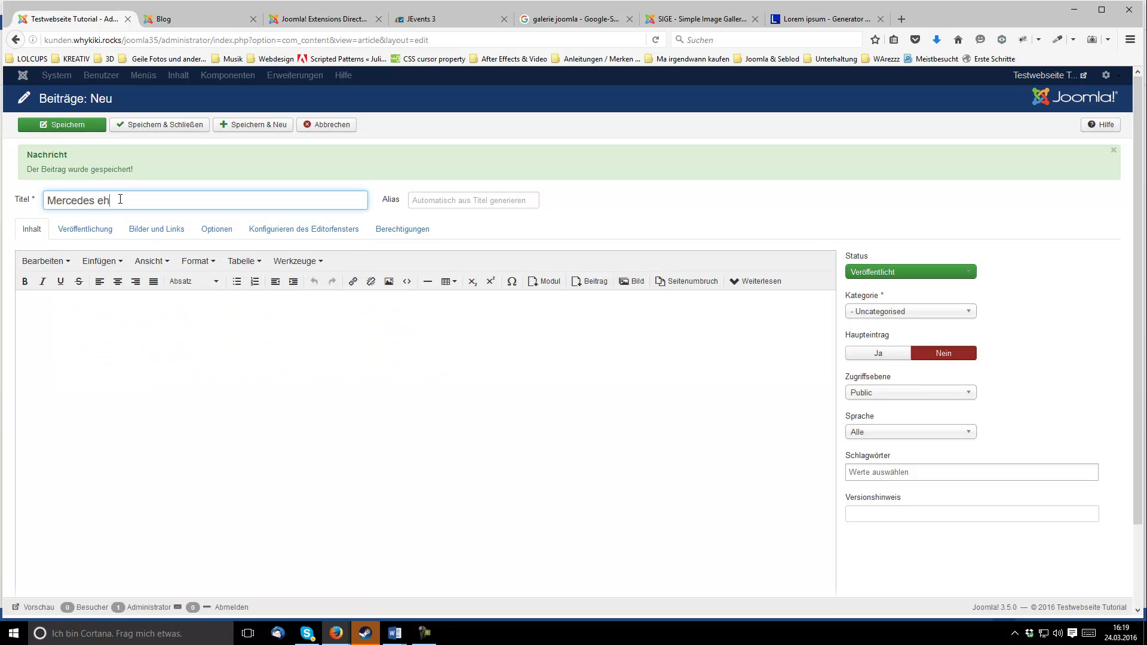
text(ersaelten.)
key(Left)
key(Left)
key(BackSpace)
click(141, 331)
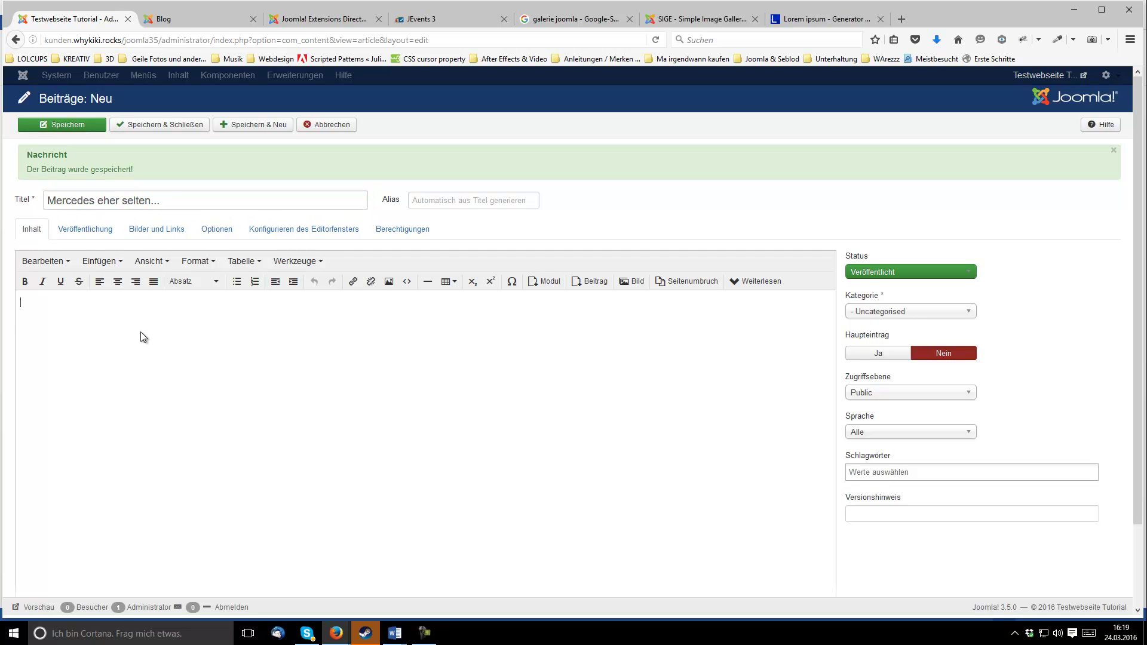
text(Lorem ipsum dolor sit amet, consetetur sadipscing elitr, sed diam nonumy eirmod tempor invidunt ut labore et dolore magna aliquyam erat, sed diam voluptua. At vero eos et accusam et justo duo dolores et ea rebum. Stet clita kasd gubergren, no sea takimata sanctus est Lorem ipsum dolor sit amet. Lorem ipsum dolor sit amet, consetetur sadipscing elitr, sed diam nonumy eirmod tempor invidunt ut labore et dolore magna aliquyam erat, sed diam voluptua. At vero eos et accusam et justo duo dolores et ea rebum. Stet clita kasd gubergren, no sea takimata sanctus est Lorem ipsum dolor sit amet.Lorem ipsum dolor sit amet, consetetur sadipscing elitr, sed diam nonumy eirmod tempor invidunt ut labore et dolore magna aliquyam erat, sed diam voluptua. At vero eos et accusam et justo duo dolores et ea rebum. Stet clita kasd gubergren, no sea takimata sanctus est Lorem ipsum dolor sit amet. Lorem ipsum dolor sit amet, consetetur sadipscing elitr, sed diam nonumy eirmod tempor invidunt ut labore et dolore magna aliquyam erat, sed diam voluptua. At vero eos et accusam et justo duo dolores et ea rebum. Stet clita kasd gubergren, no sea takimata sanctus est Lorem ipsum dolor sit amet.)
Step: Assign the article to the Mercedes category, then save and close it
click(908, 312)
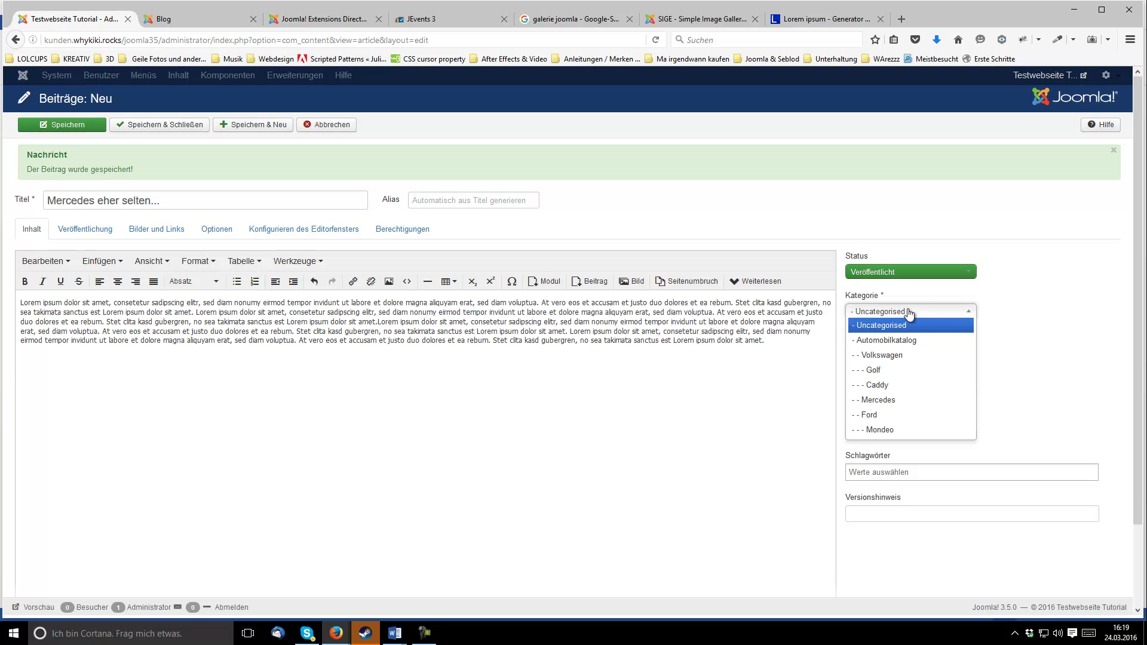
click(887, 399)
click(177, 126)
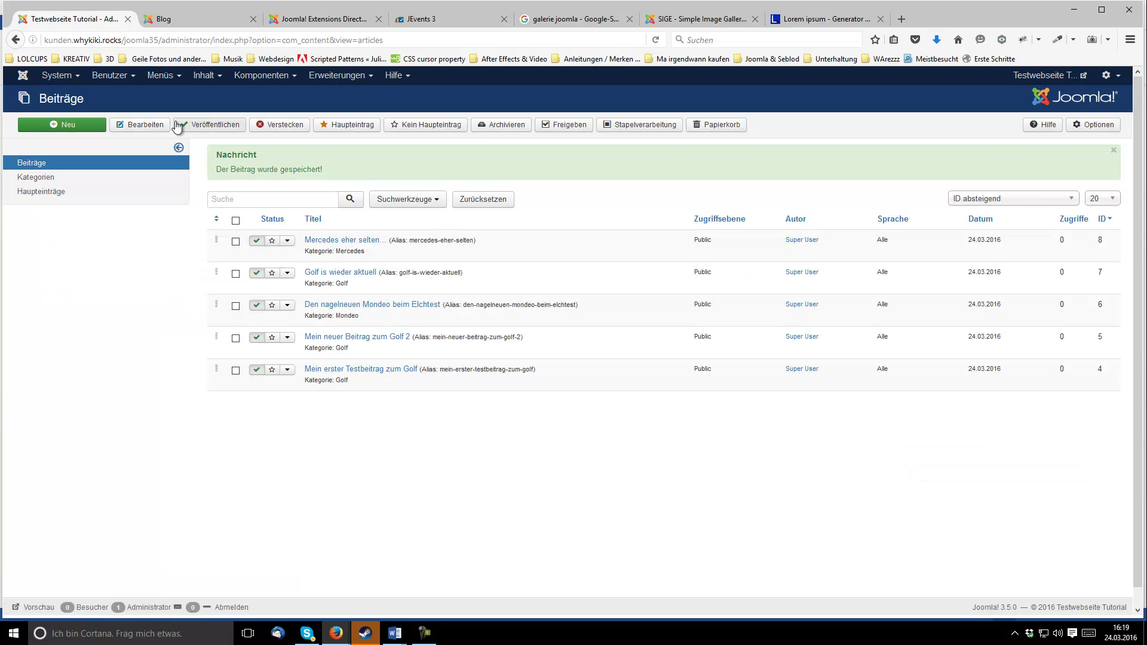
Step: Reload the article overview and check the category shown beneath the Mondeo, Golf and Mercedes articles
click(211, 81)
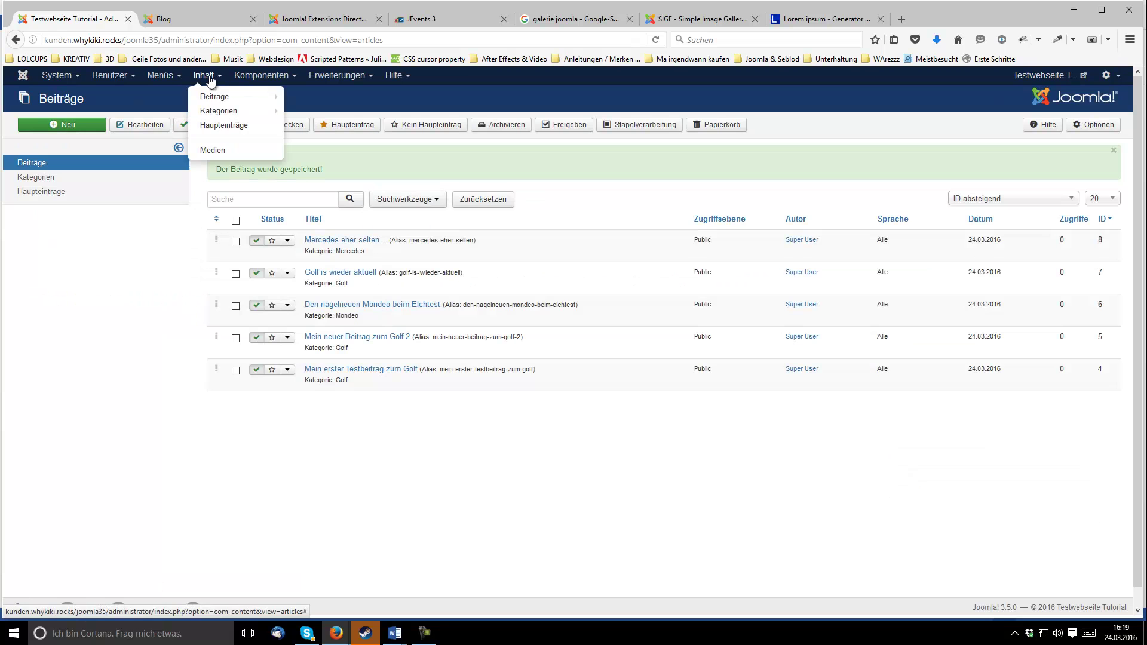
click(212, 96)
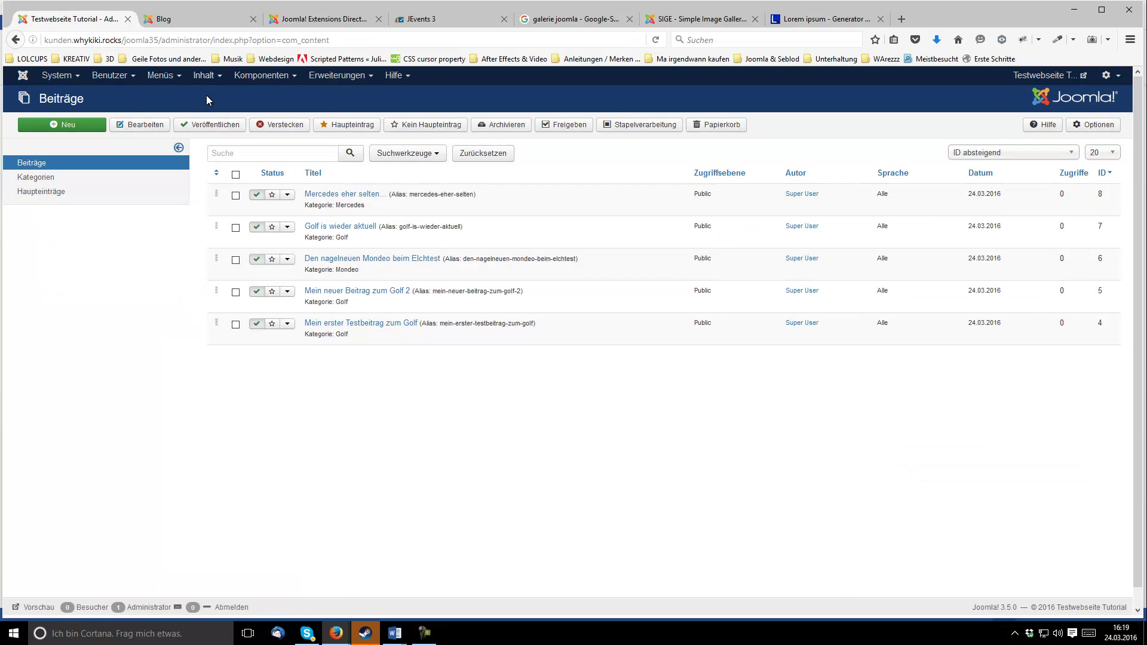
double_click(344, 270)
double_click(342, 237)
double_click(347, 205)
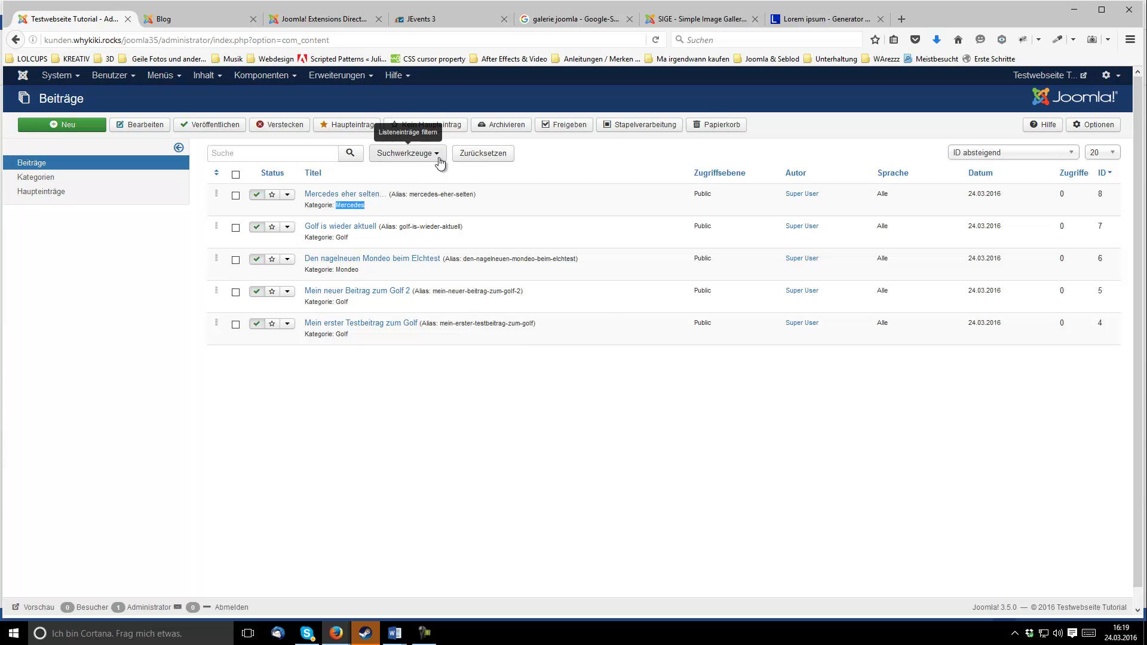
Step: Show the search tools of the article list and filter it by the Golf category
click(420, 156)
click(420, 156)
click(420, 156)
click(420, 156)
click(420, 157)
click(420, 156)
click(428, 160)
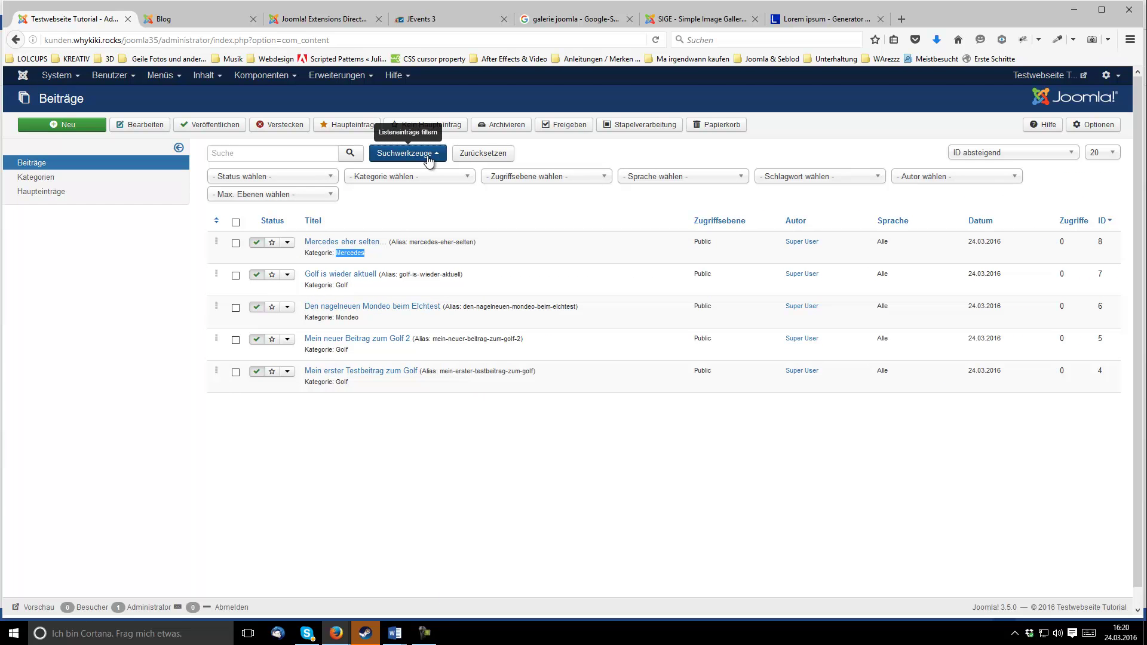
click(409, 177)
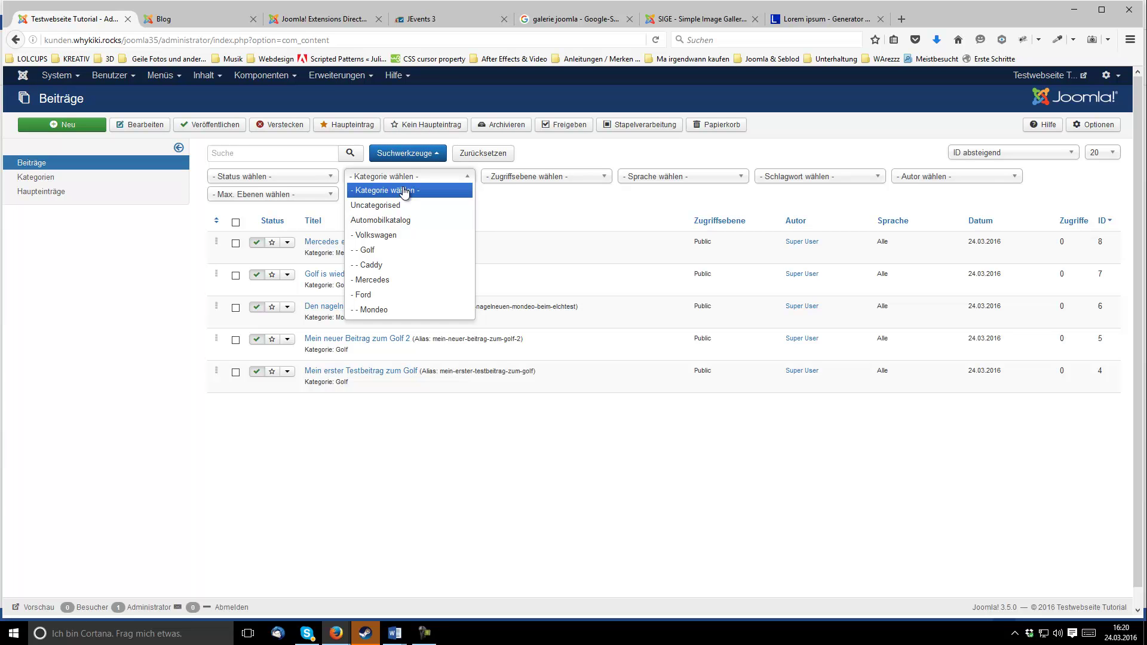
click(367, 251)
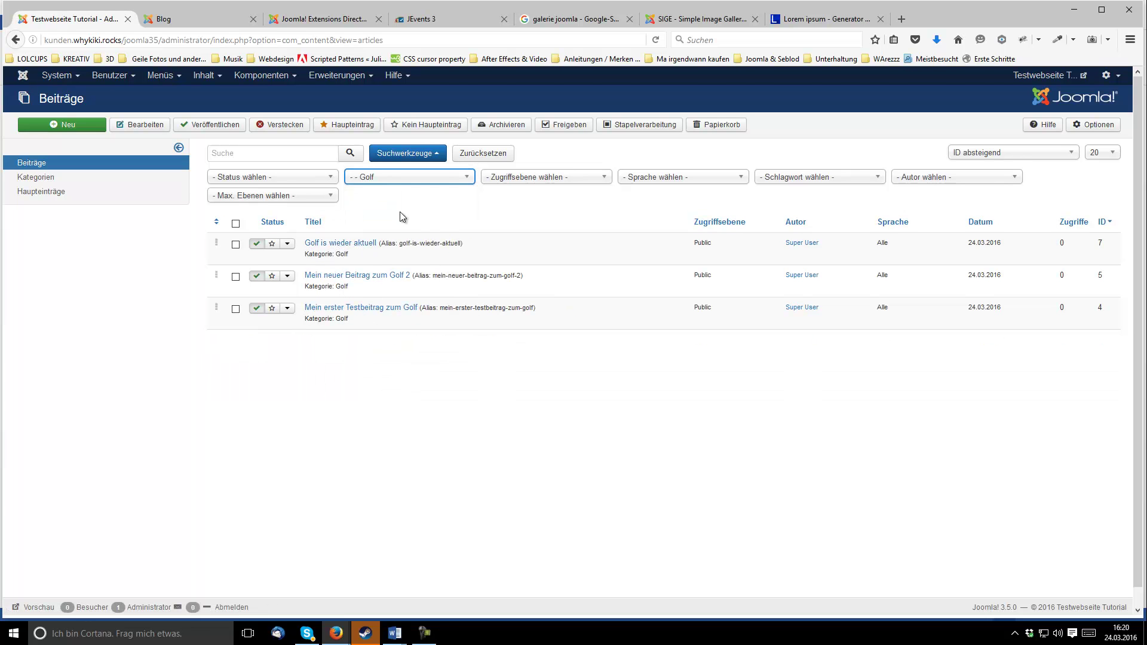
Step: Filter the article list by the Mondeo category, then clear the category filter
click(369, 170)
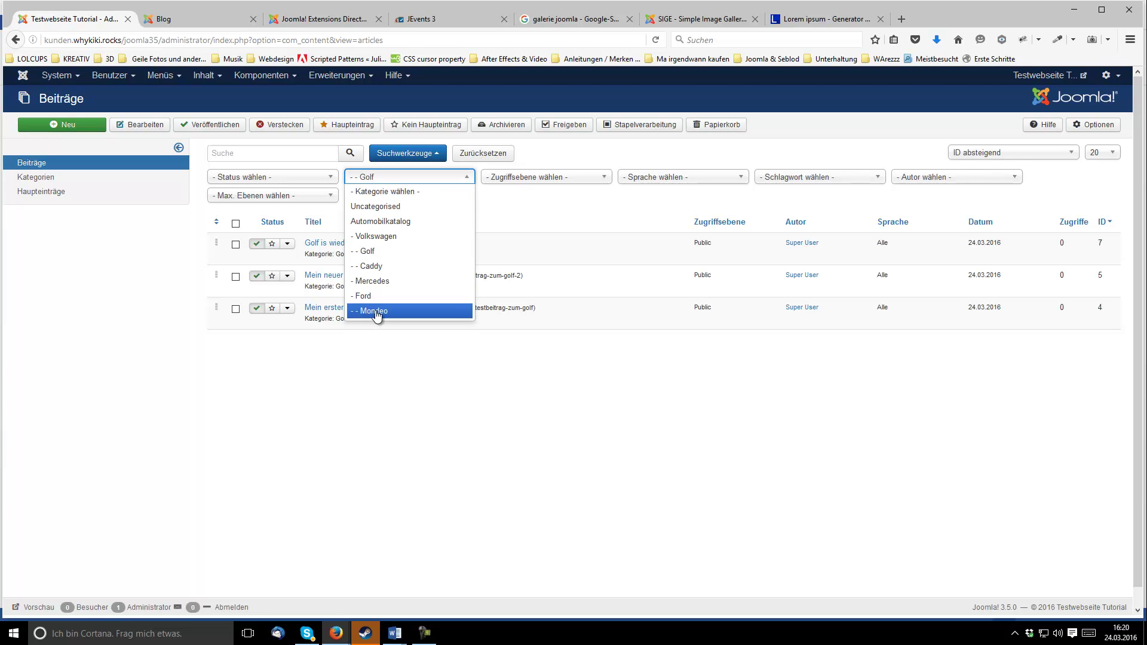
click(376, 311)
click(370, 177)
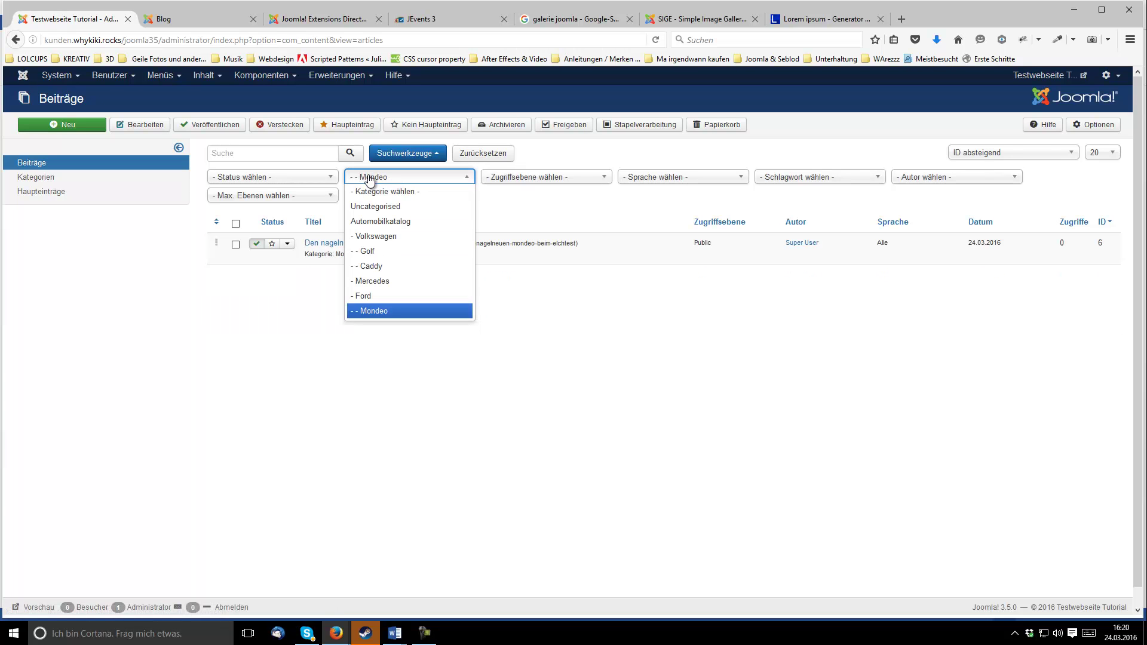
click(379, 196)
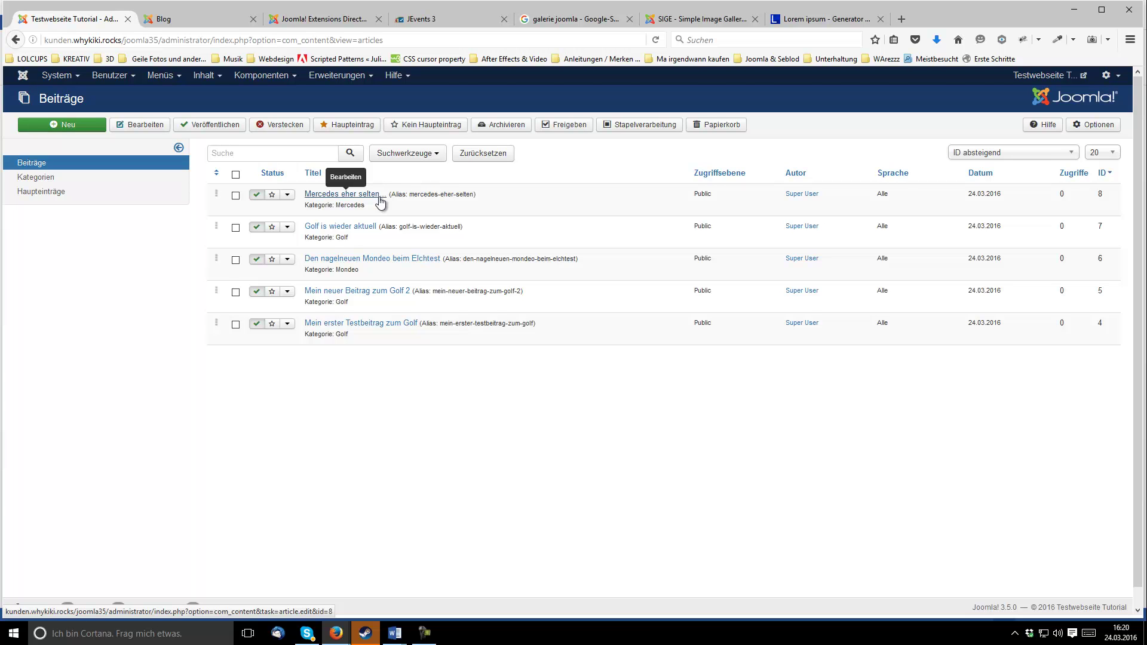
Step: Show the search tools again and examine the available category, language and tag filter options without applying any
click(437, 155)
click(418, 177)
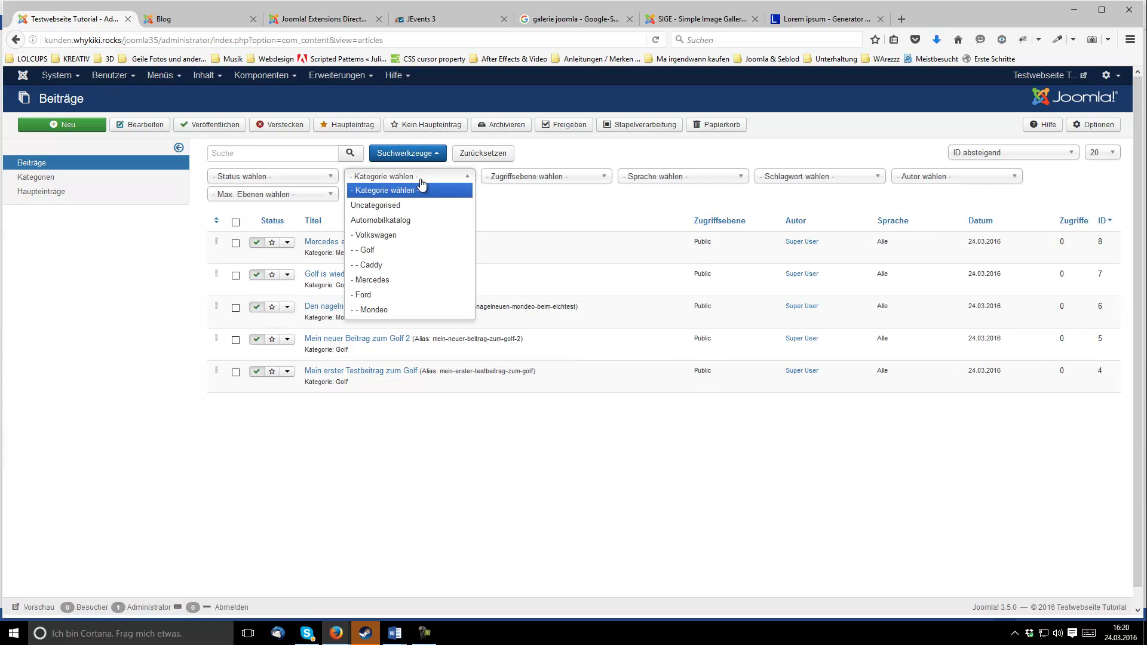
click(543, 153)
click(683, 174)
click(667, 165)
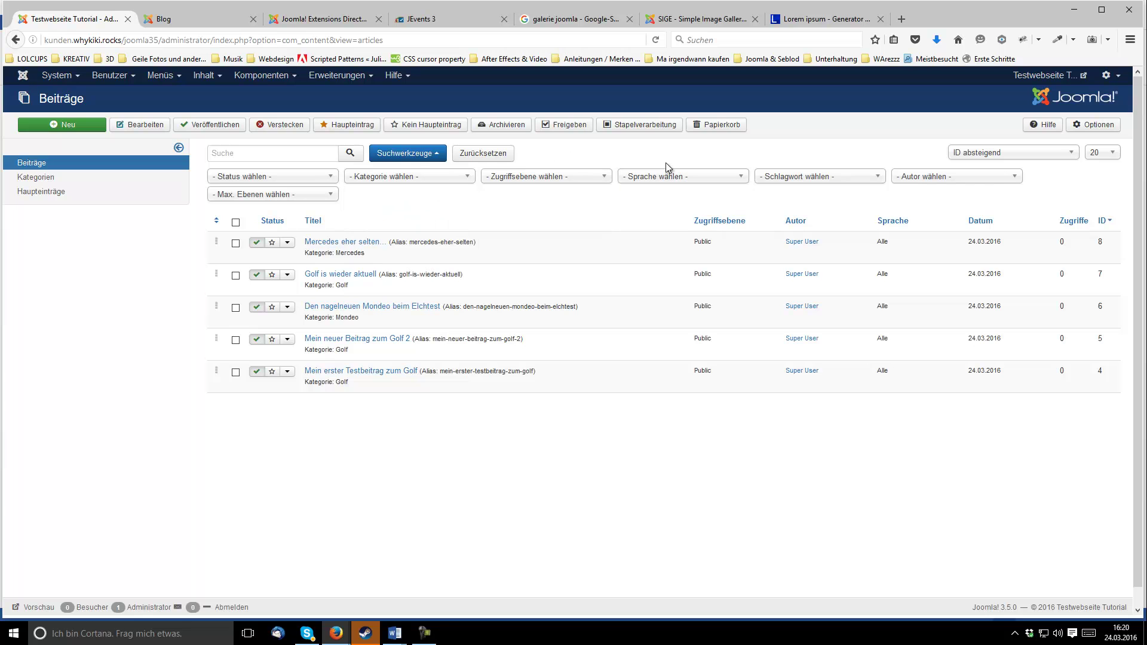
click(678, 180)
click(679, 181)
click(791, 179)
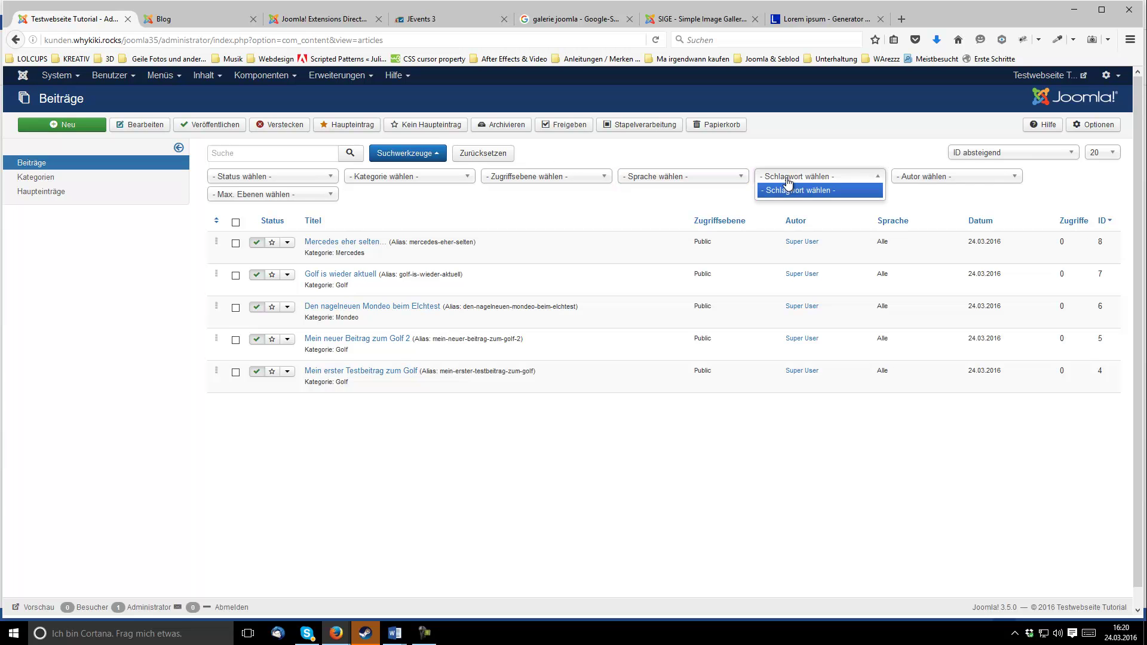
click(790, 163)
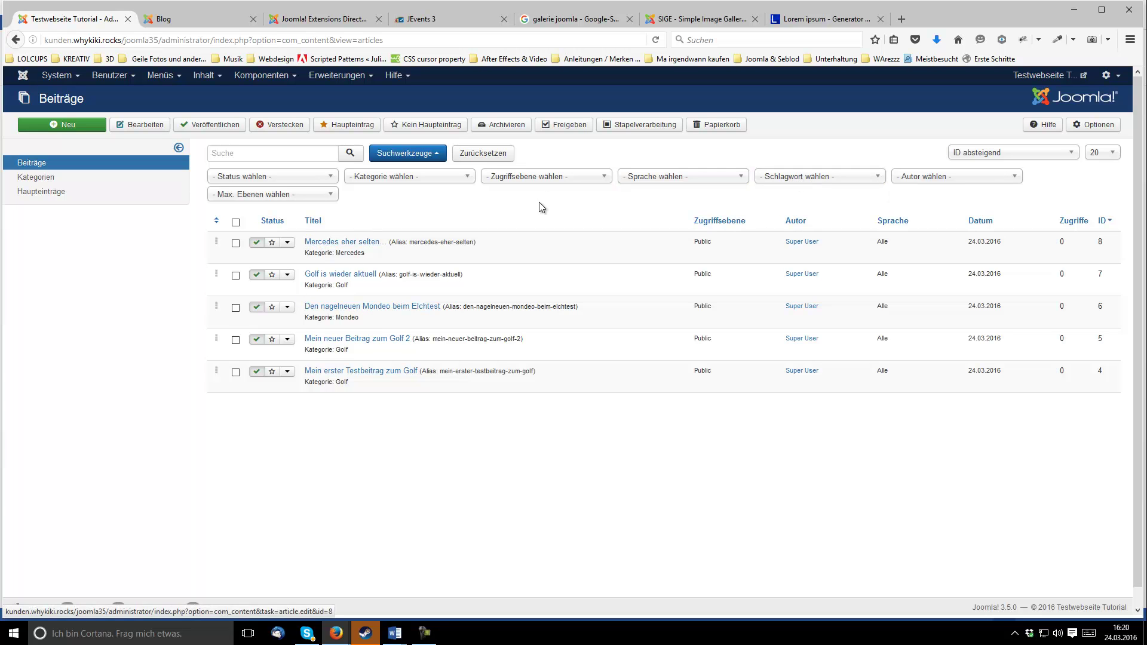
Step: Examine the author, maximum levels and status filter options of the article list without applying any
click(930, 177)
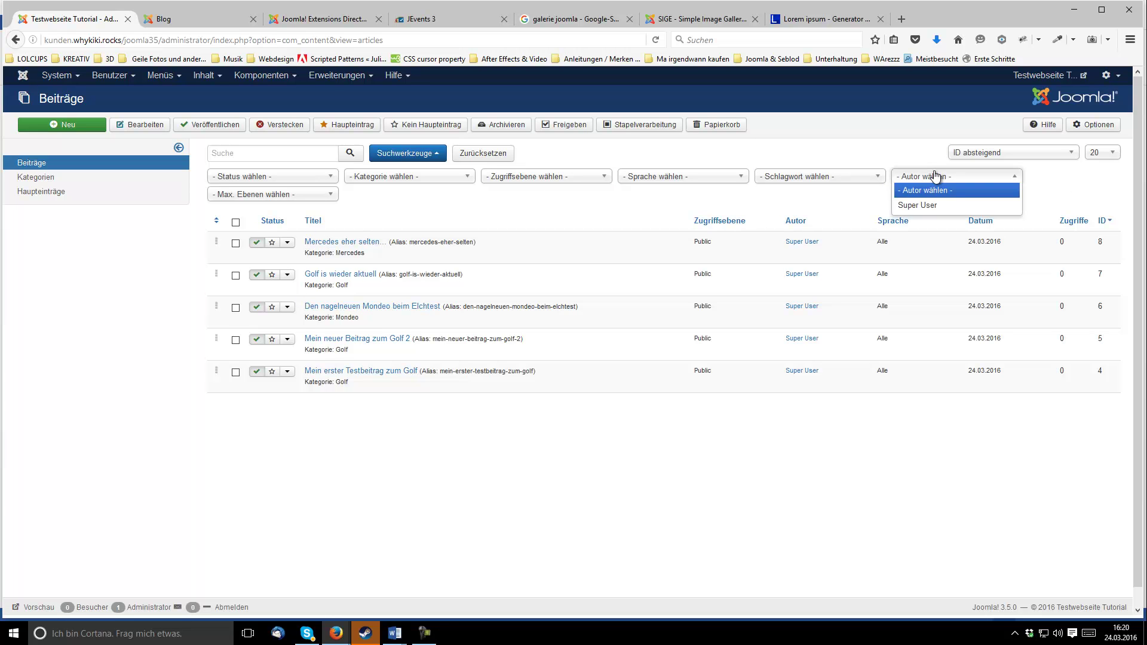
click(522, 212)
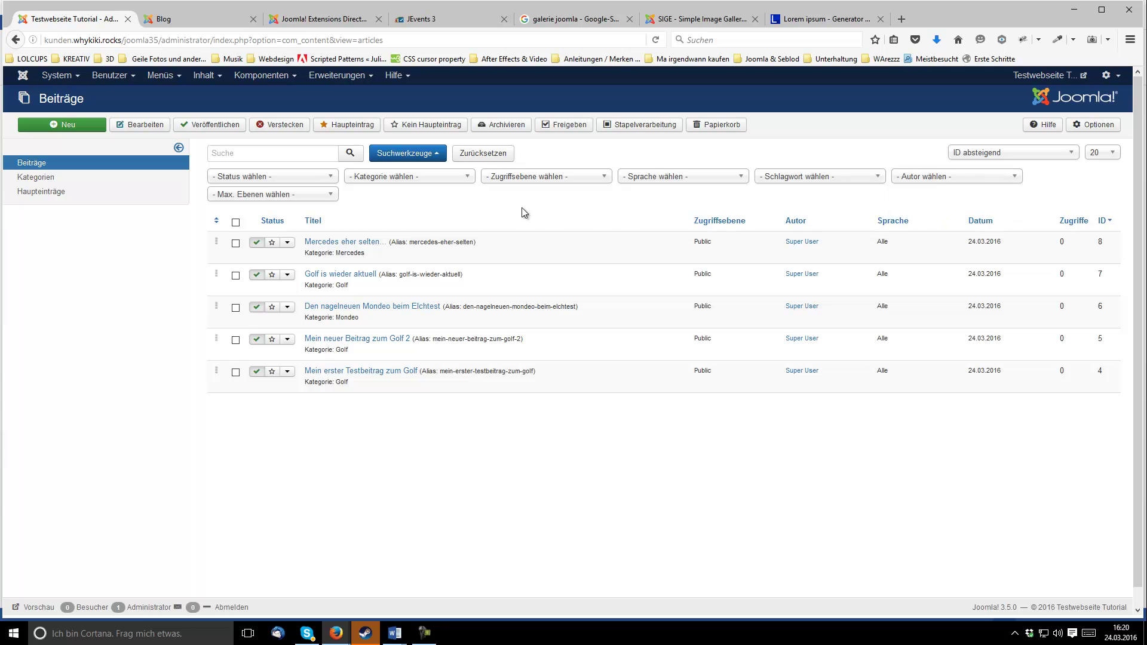
click(959, 175)
click(453, 201)
click(284, 196)
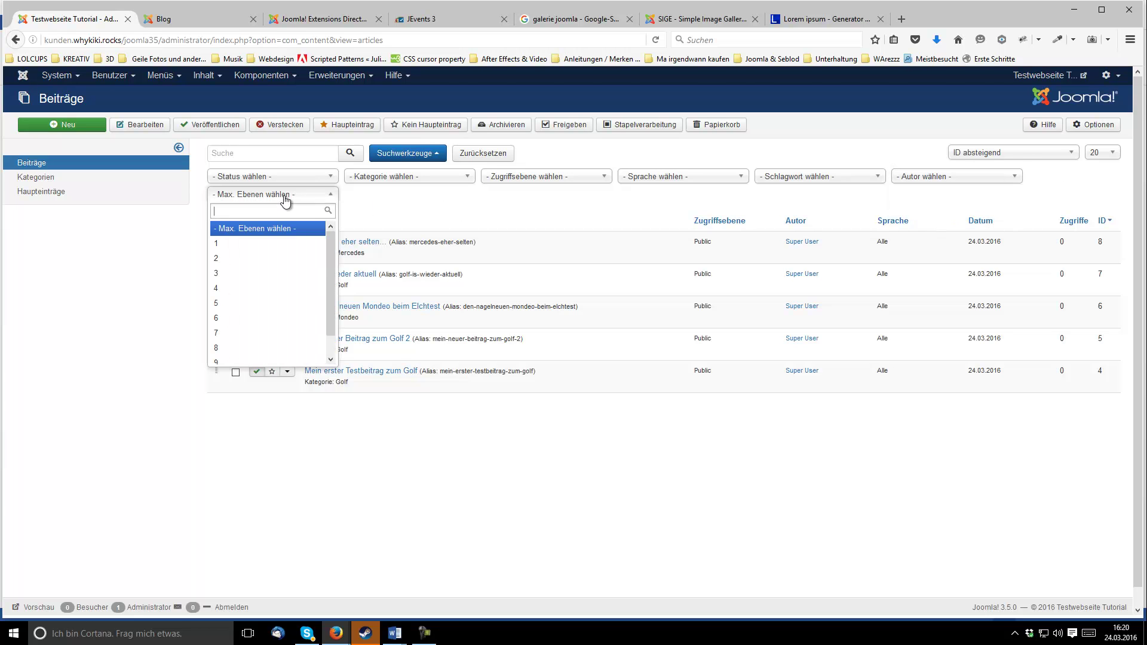
click(384, 197)
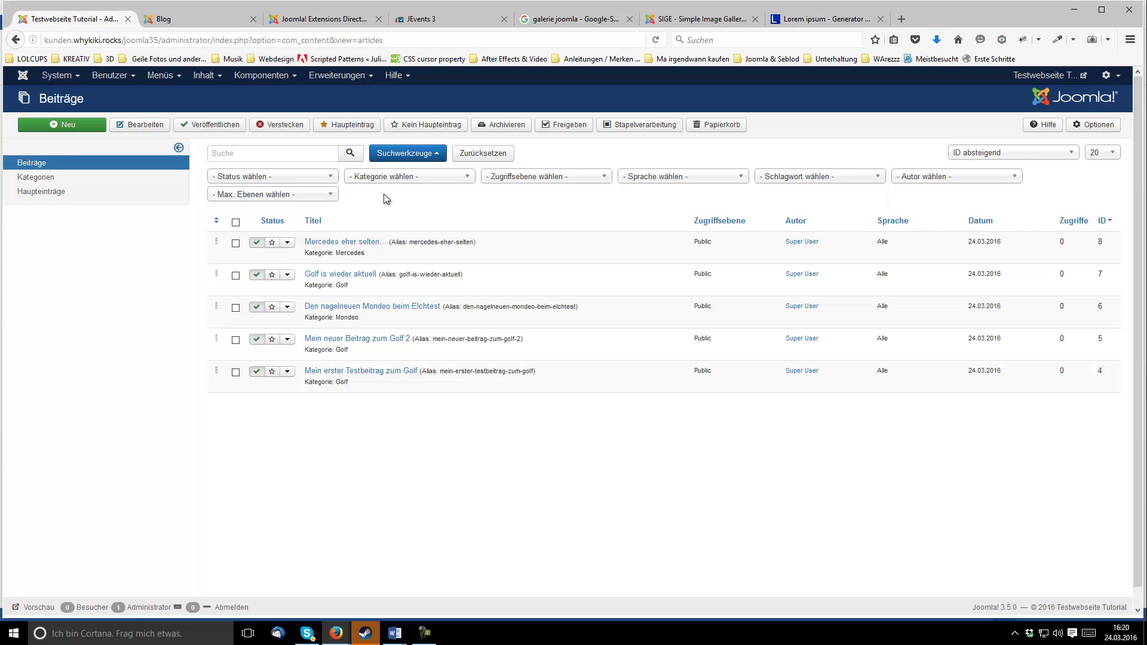
click(272, 177)
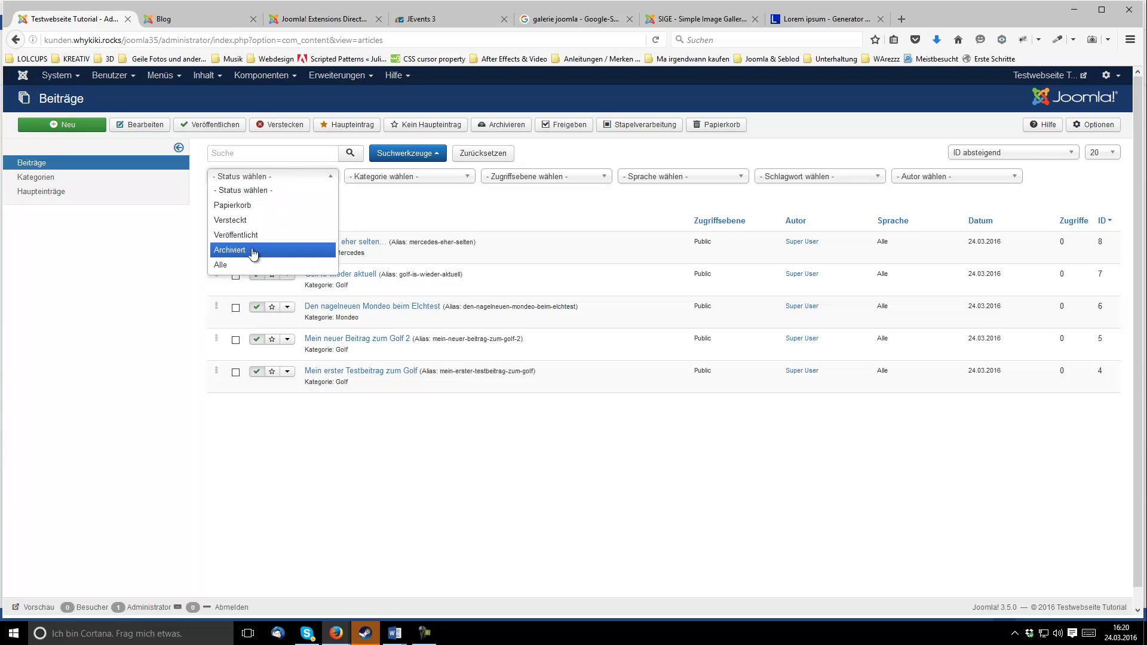
click(478, 225)
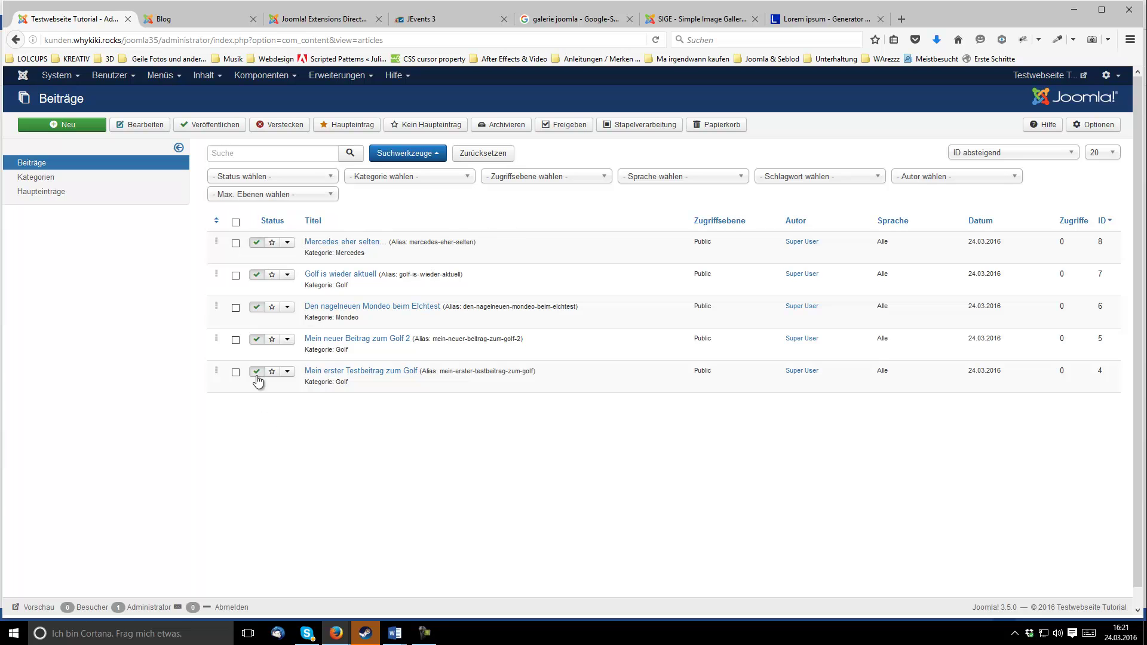
click(250, 177)
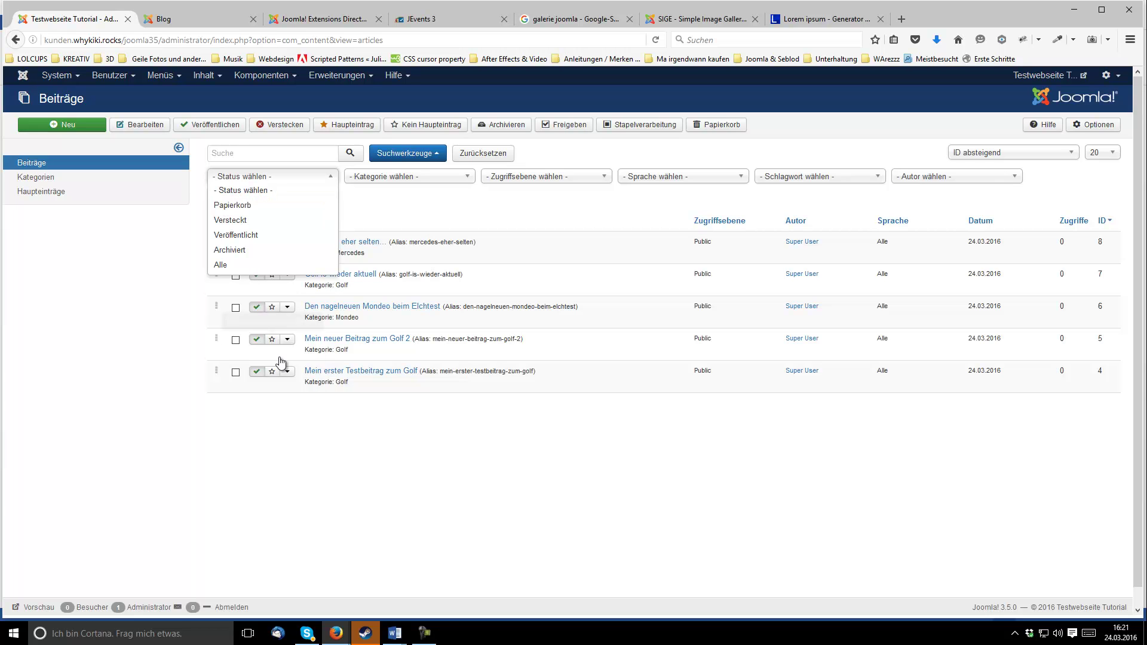
Step: Mark the article "Mein erster Testbeitrag zum Golf" and filter the article list by the Papierkorb status
click(235, 373)
click(236, 374)
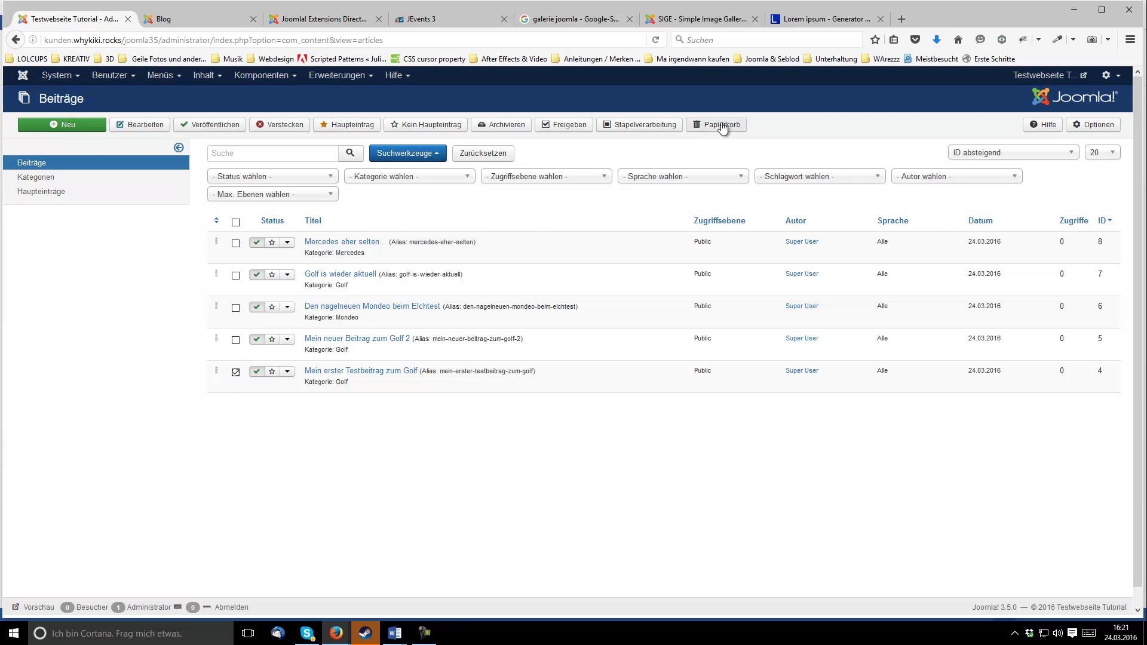
click(254, 177)
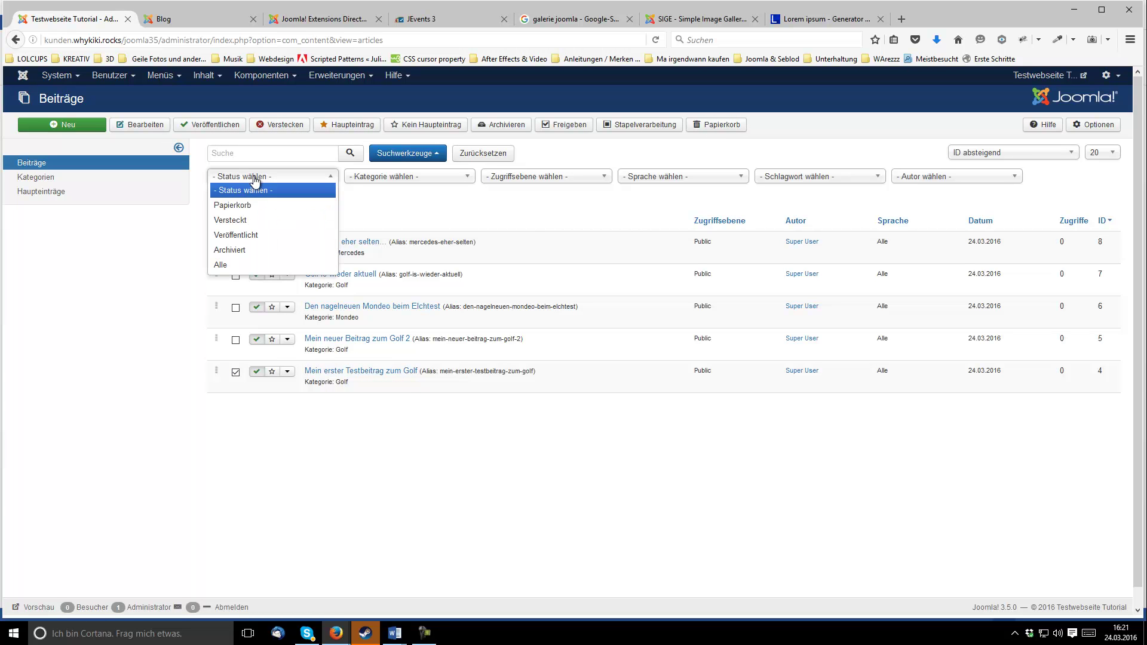
click(234, 206)
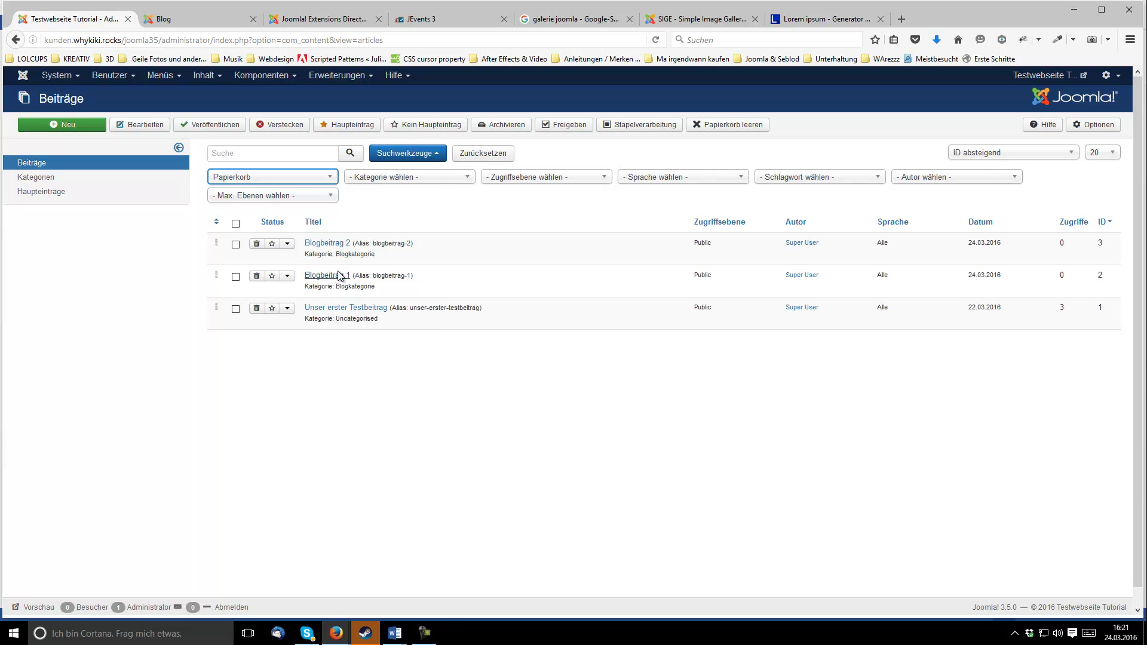
Step: Examine the status filter options and briefly hide the search tools, keeping the Papierkorb filter applied
click(276, 180)
click(275, 178)
click(275, 178)
click(274, 179)
click(410, 154)
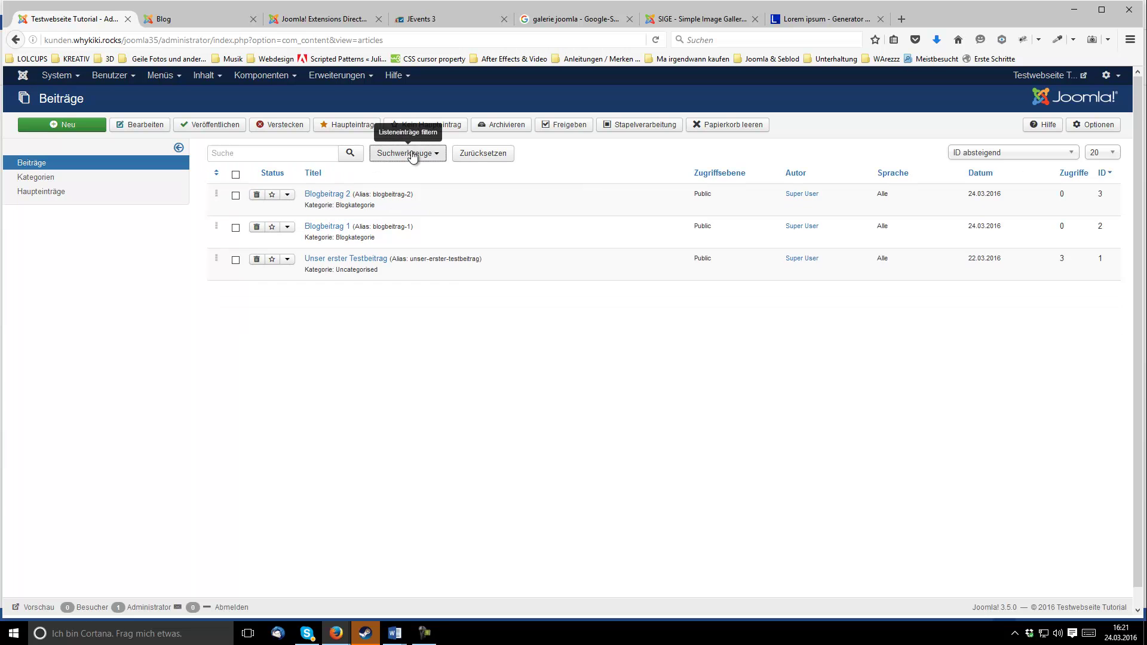
click(411, 156)
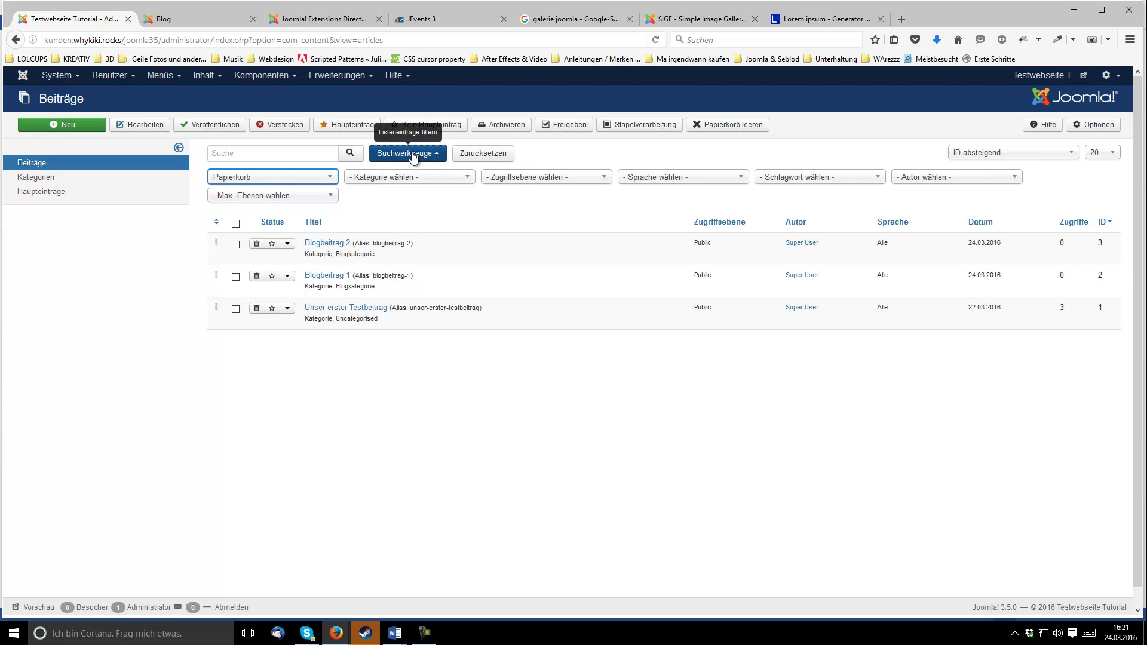
click(257, 177)
click(254, 179)
click(254, 181)
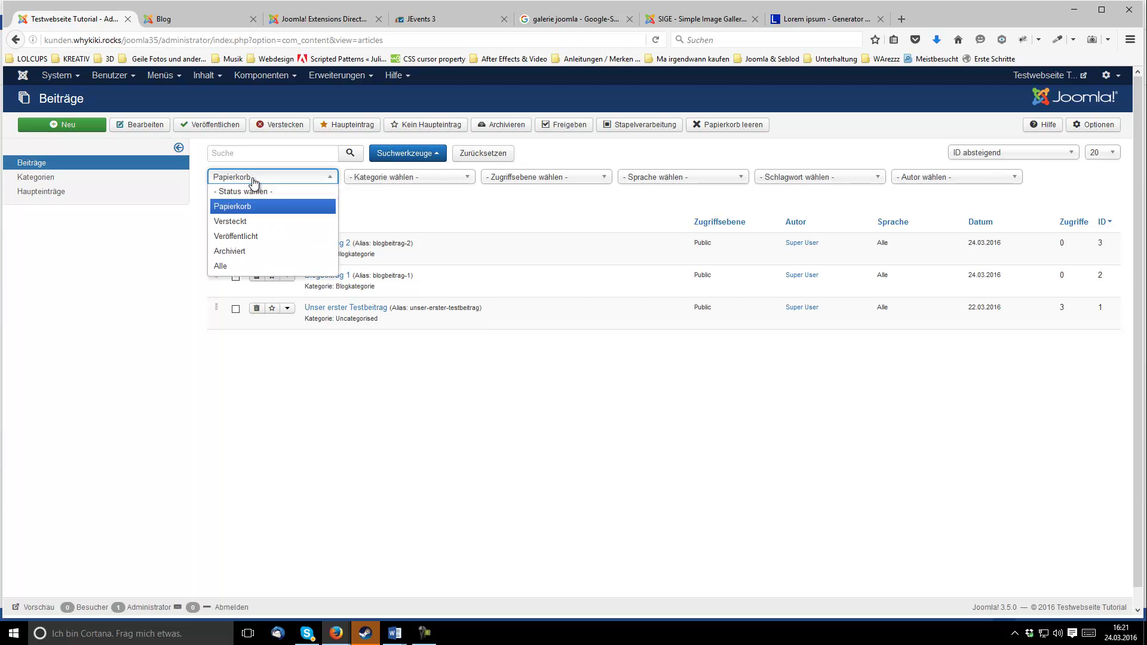
click(254, 182)
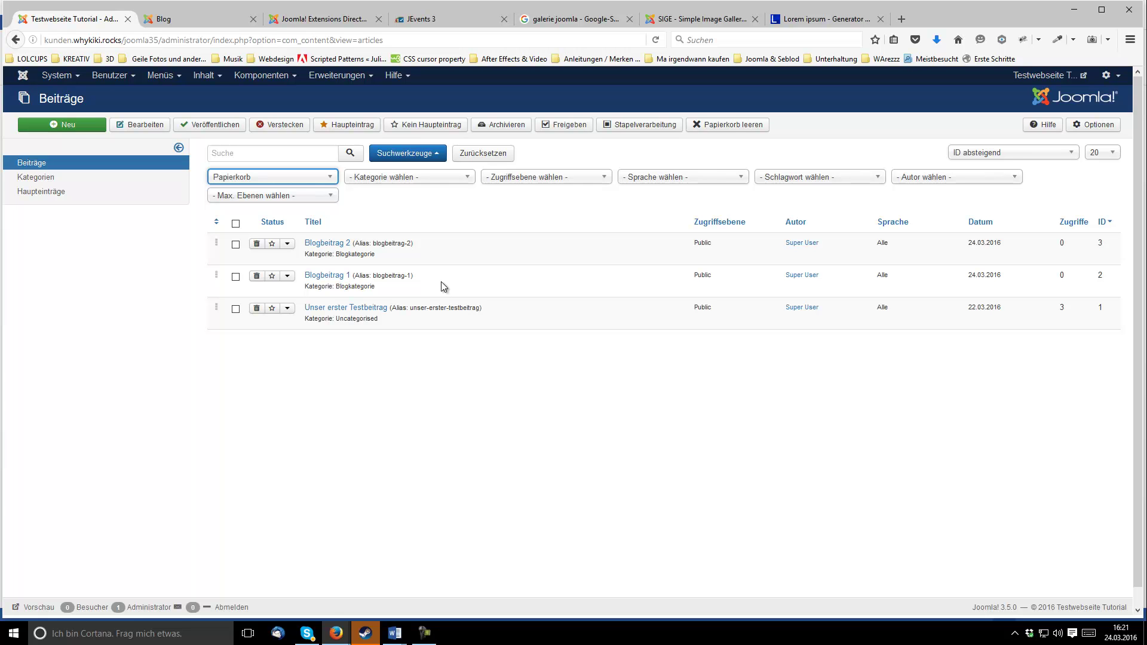
Step: Select all trashed articles, empty the trash to delete them permanently, and reset the status filter
click(236, 224)
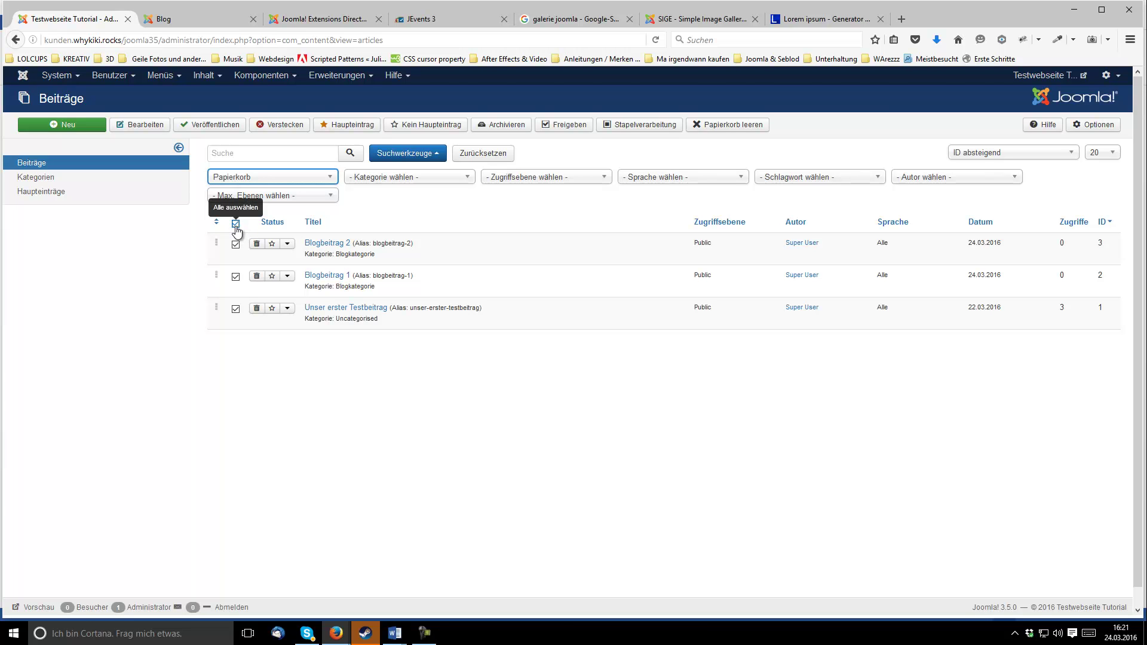
click(747, 127)
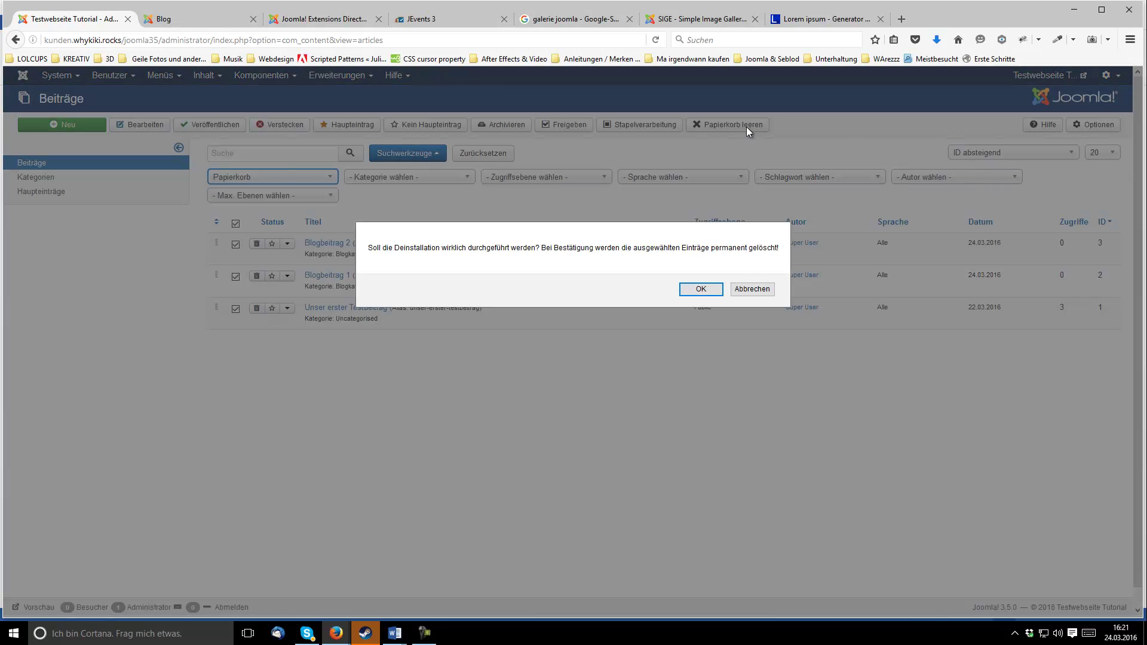
click(693, 290)
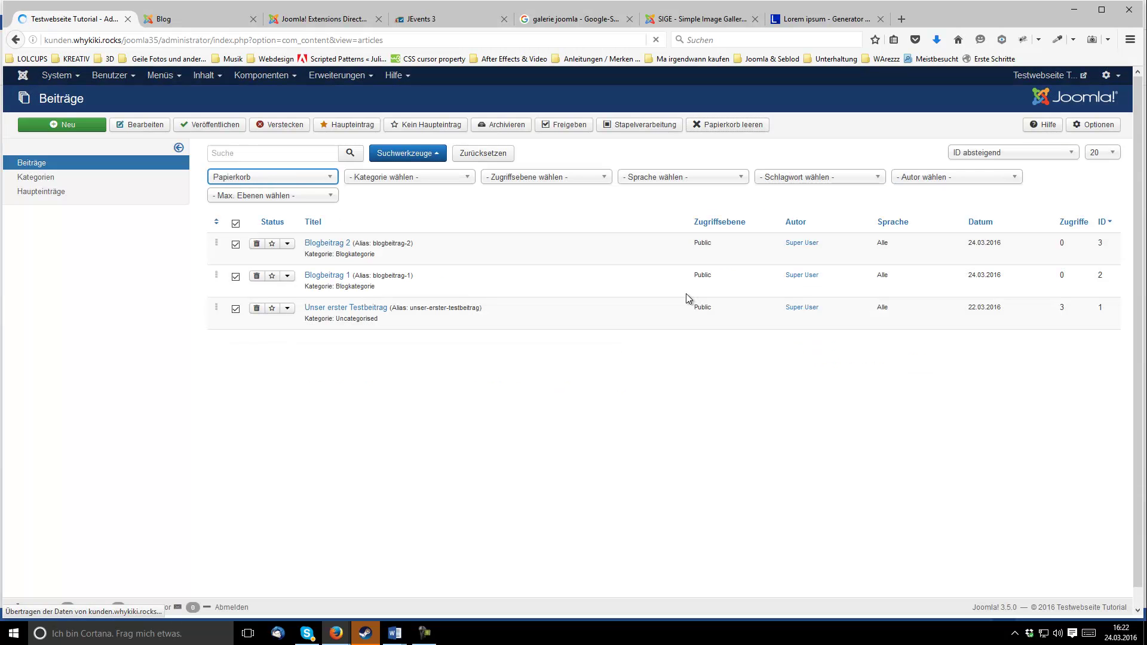
click(226, 227)
click(231, 234)
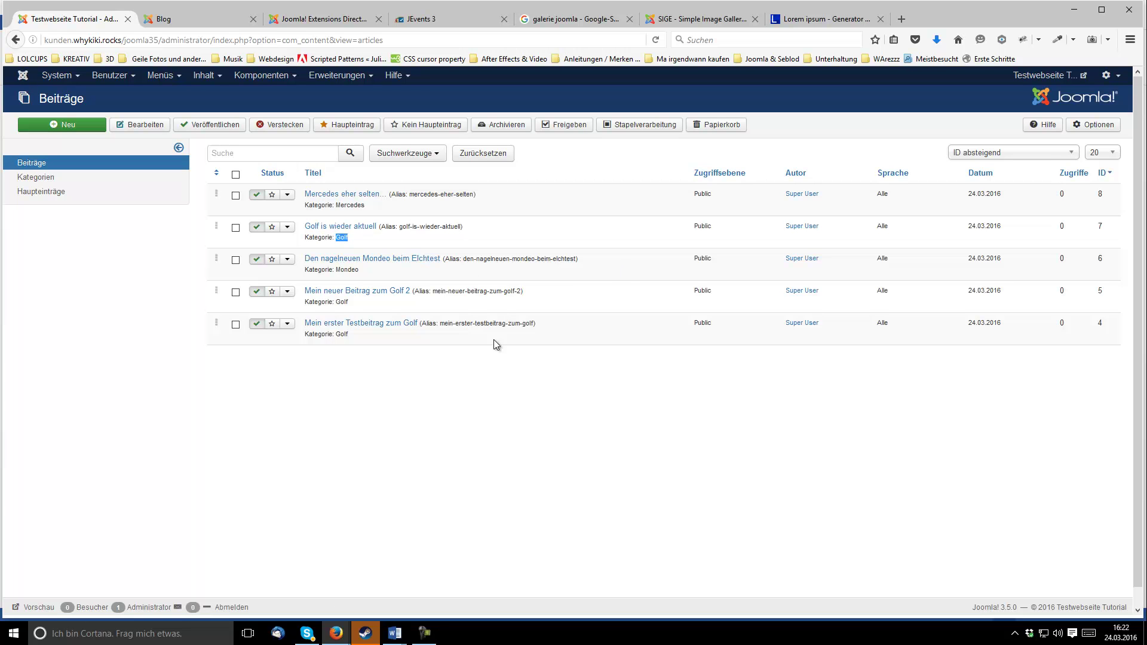
Step: Filter the article list by the Golf category and open batch processing for all listed articles
click(403, 154)
click(406, 177)
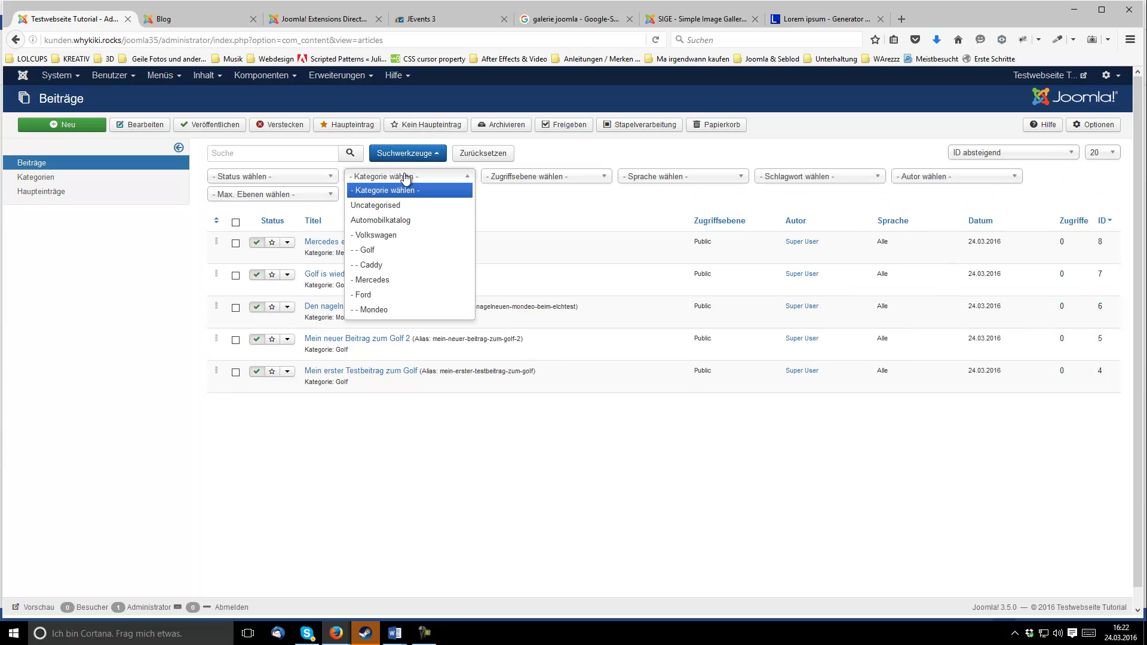
click(389, 251)
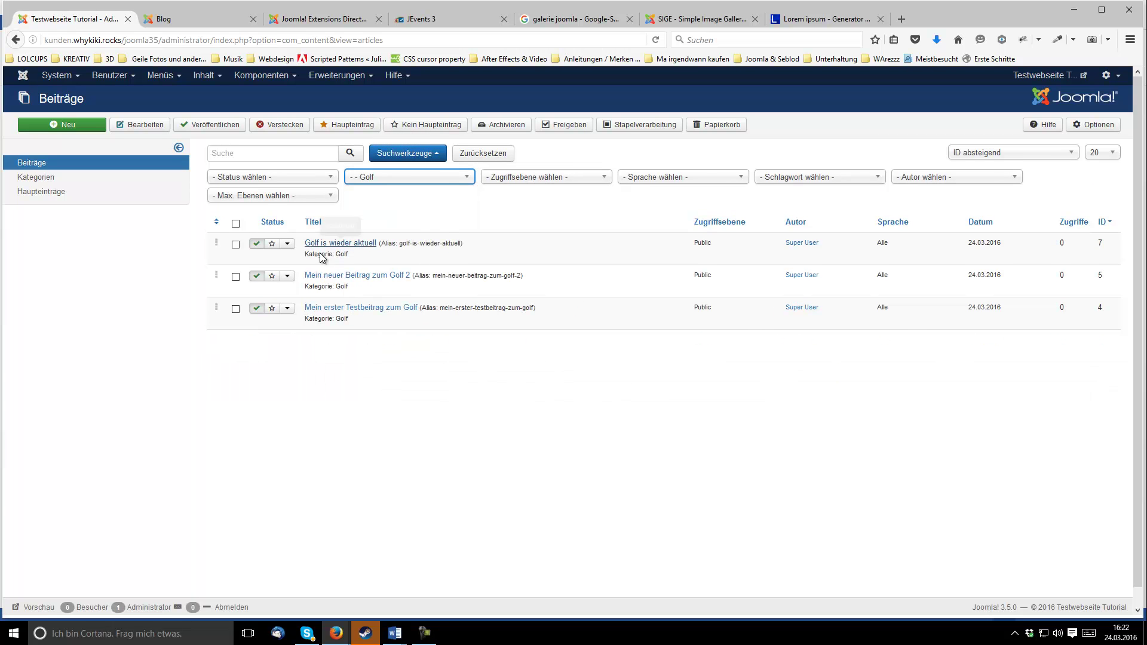
click(236, 225)
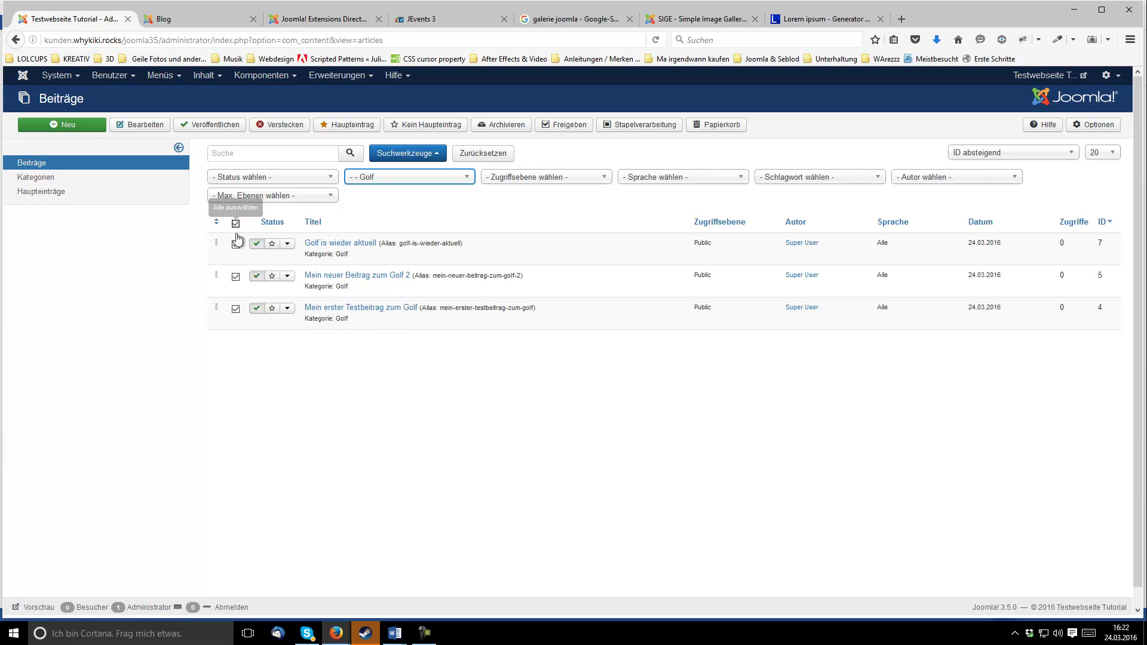
click(618, 123)
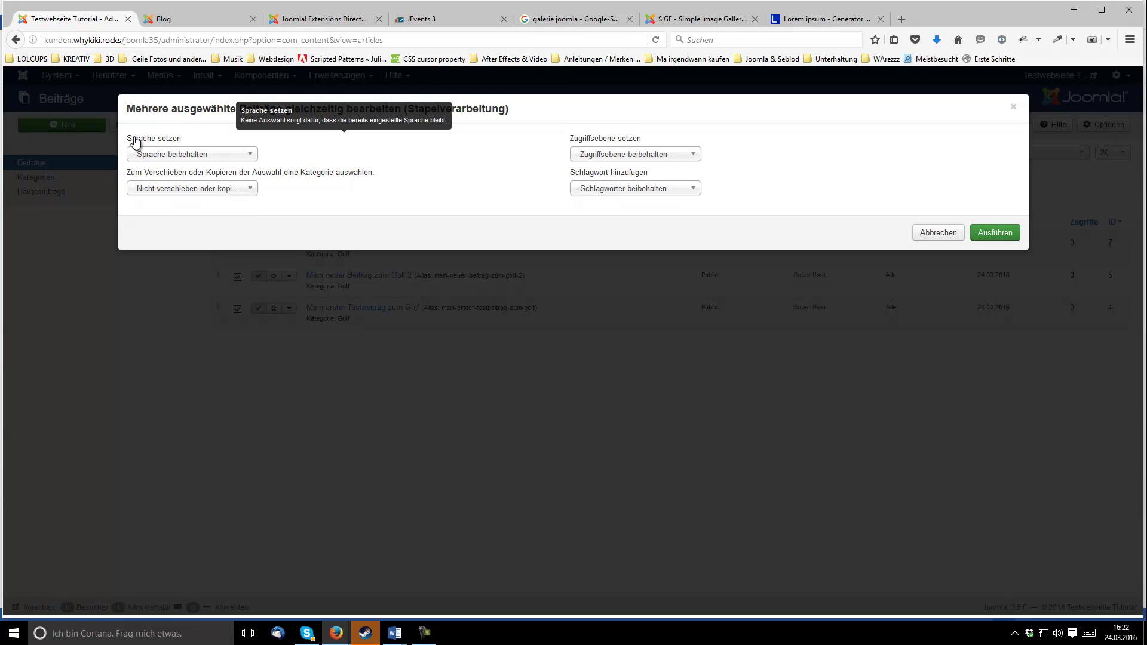
Step: Examine the batch processing options for language, target category and access level without changing any
click(152, 158)
click(152, 157)
click(152, 157)
click(153, 157)
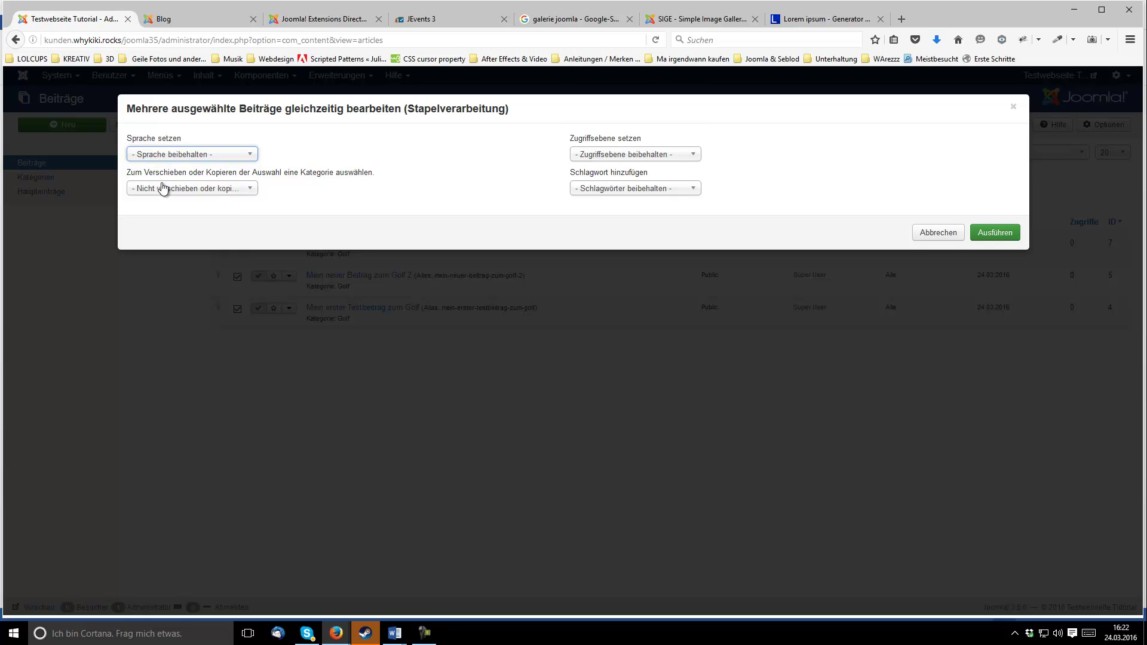
click(163, 188)
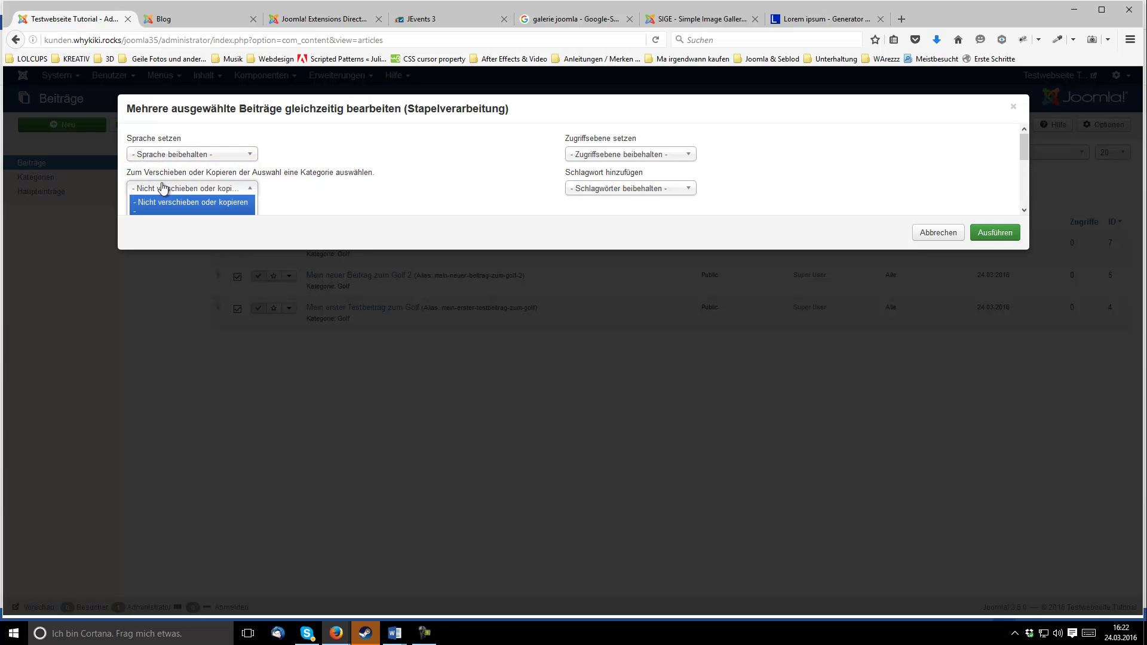
click(204, 206)
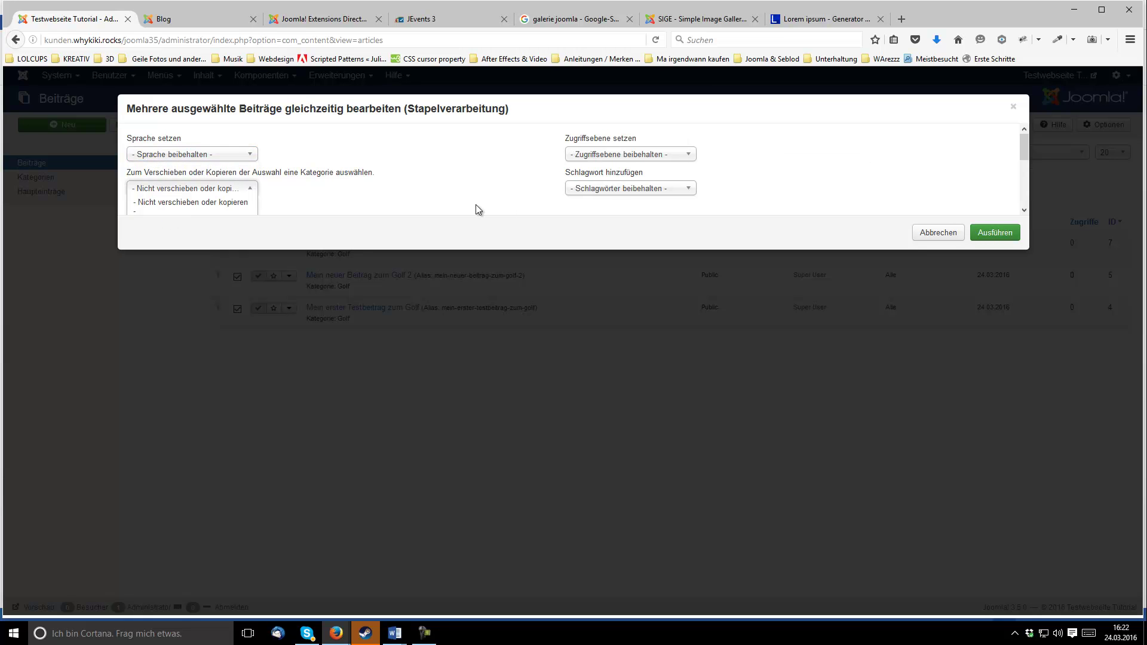
click(598, 154)
scroll(603, 185, down, 2)
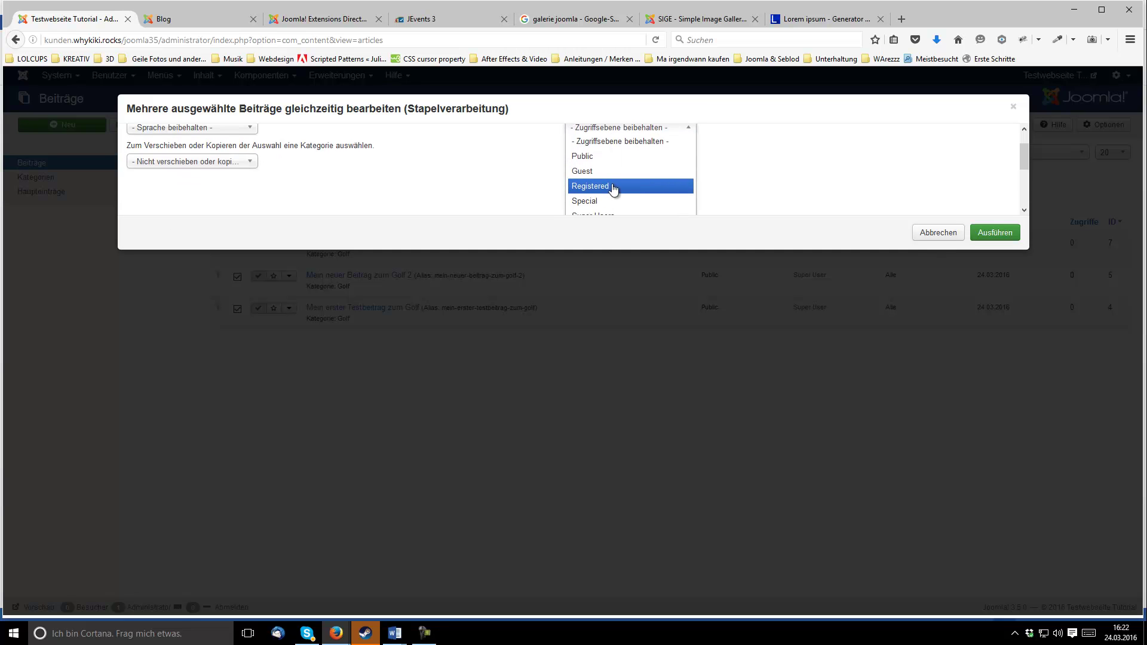
scroll(593, 181, up, 2)
scroll(360, 181, up, 1)
scroll(371, 173, down, 2)
scroll(371, 174, down, 1)
scroll(372, 172, up, 2)
scroll(892, 166, down, 3)
scroll(889, 171, up, 3)
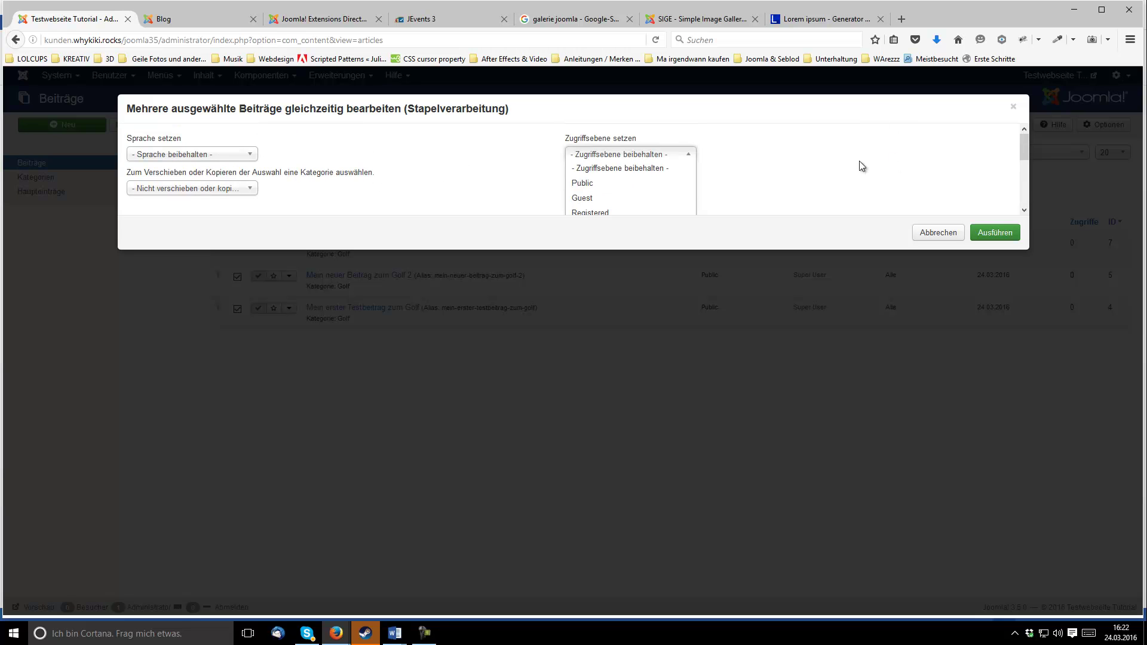
Step: Batch-move the selected Golf articles to the Caddy category with Verschieben, keeping their tags, language and access level
click(207, 188)
scroll(336, 172, down, 3)
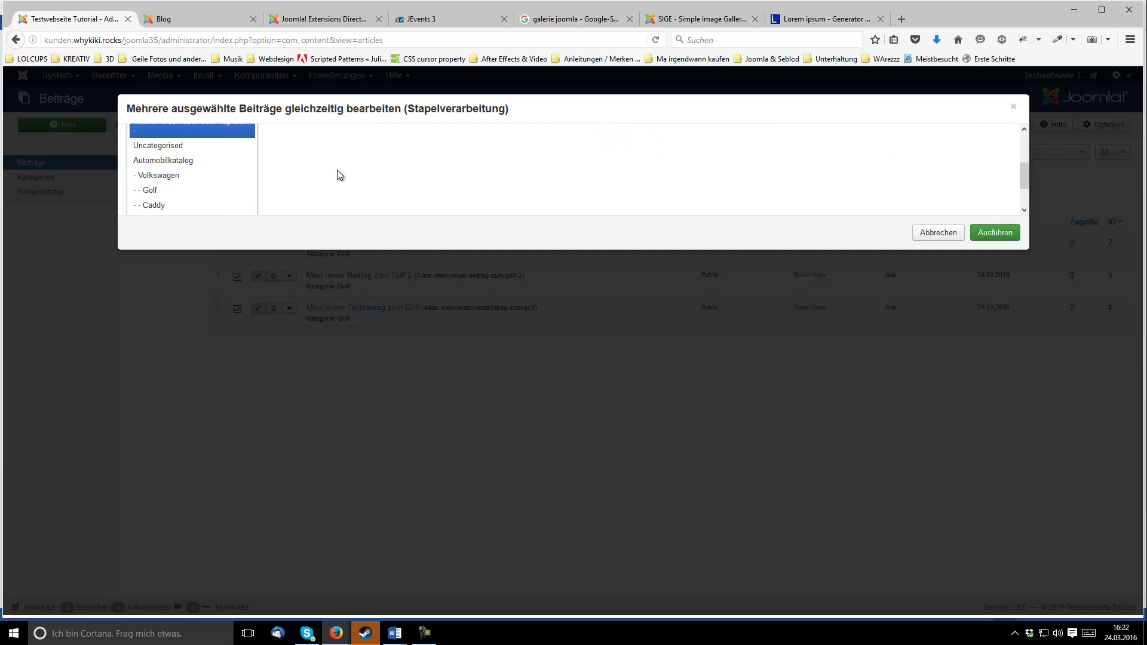
scroll(338, 174, down, 1)
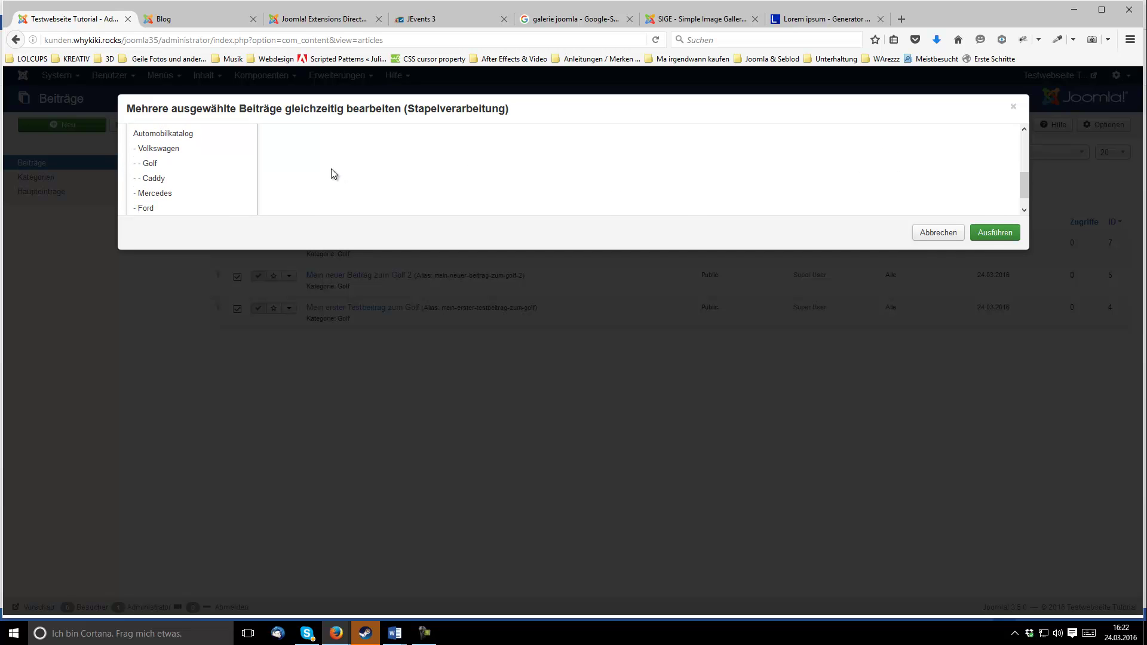
click(162, 178)
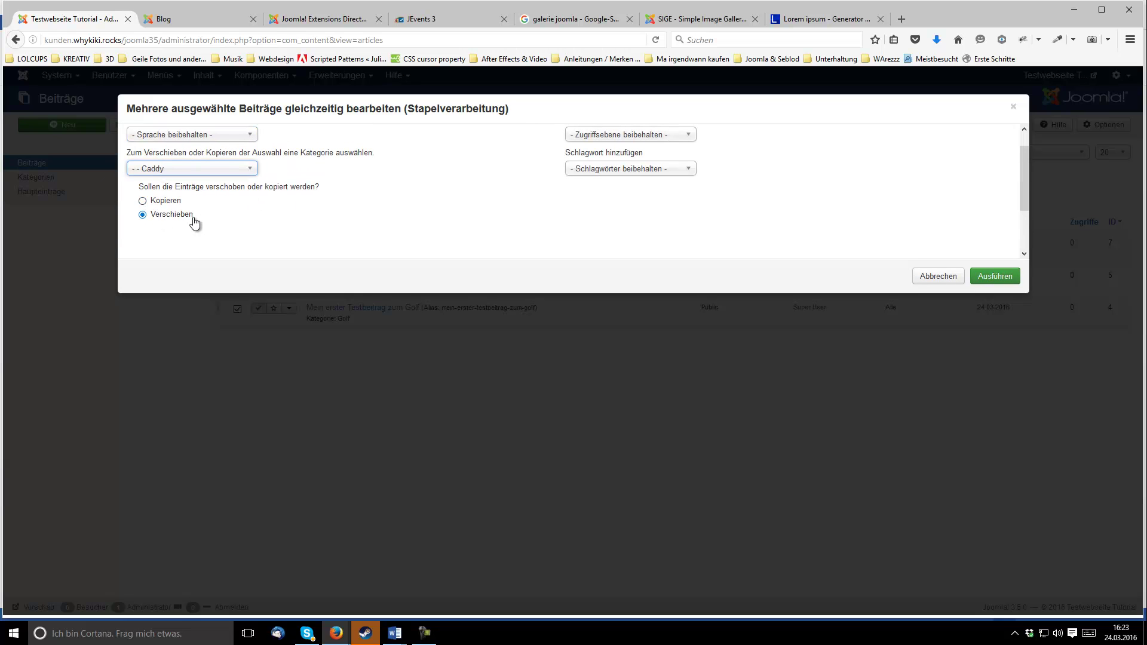
scroll(359, 225, up, 1)
click(625, 189)
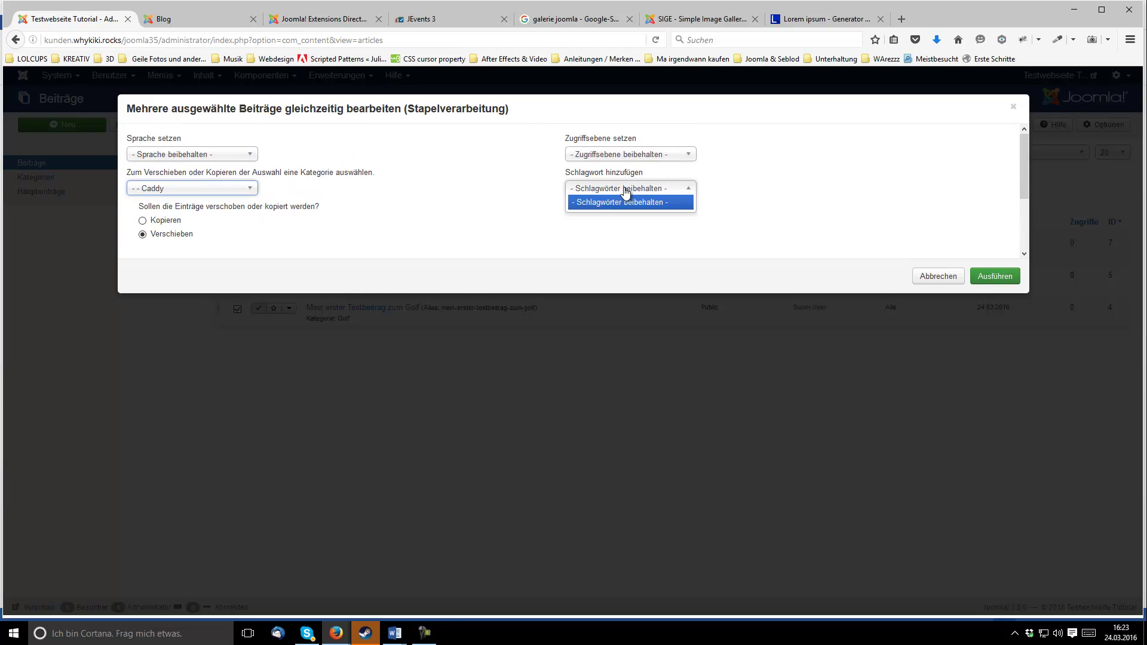
click(621, 190)
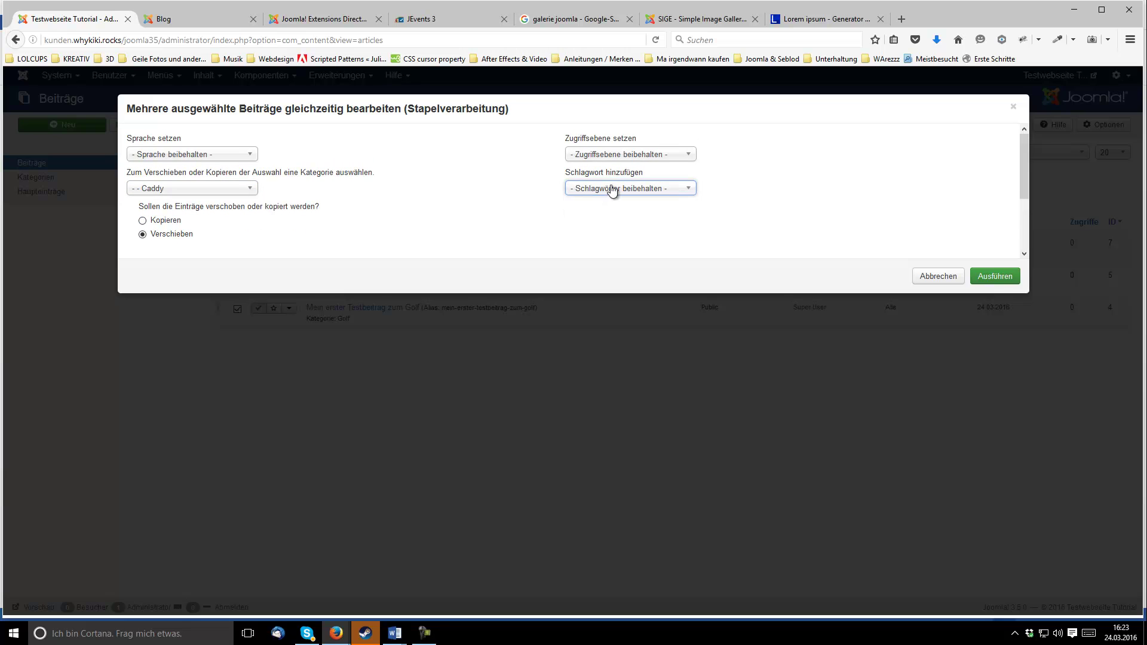
click(996, 277)
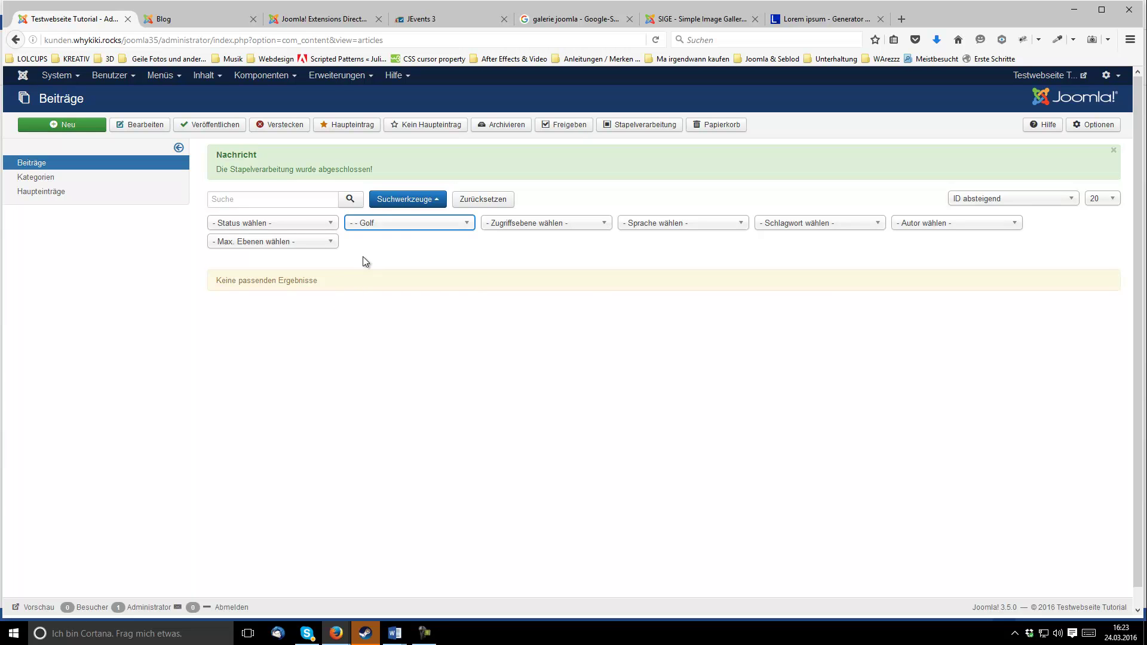
Step: Switch the article list's category filter to Caddy
click(379, 224)
click(379, 224)
click(379, 224)
click(374, 227)
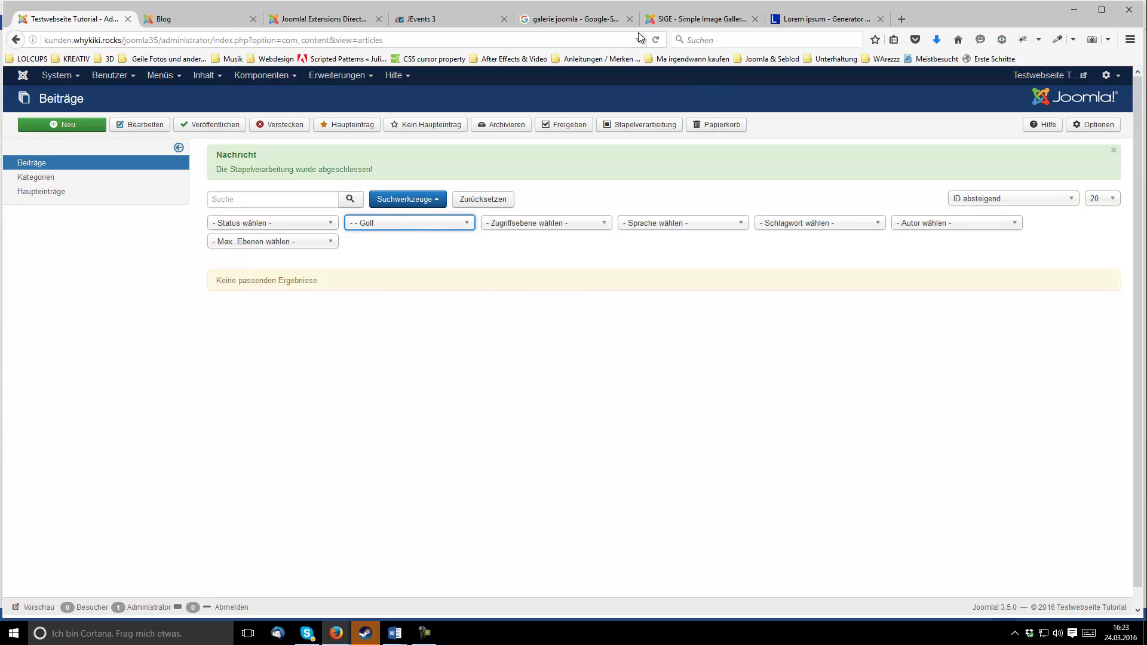
click(386, 227)
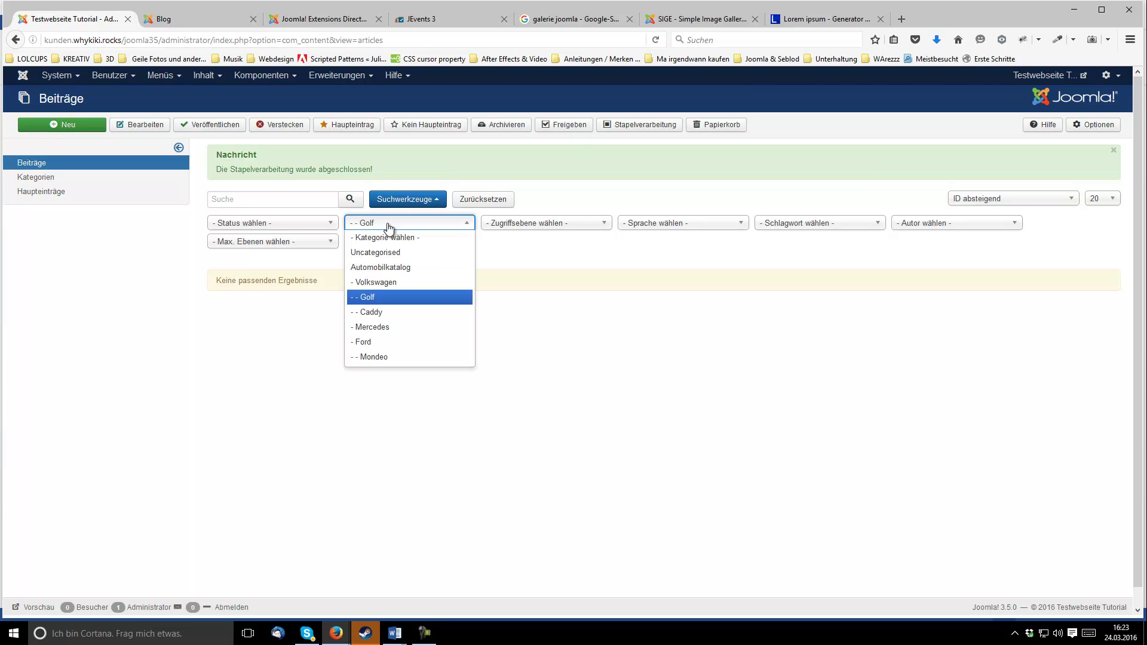
click(386, 314)
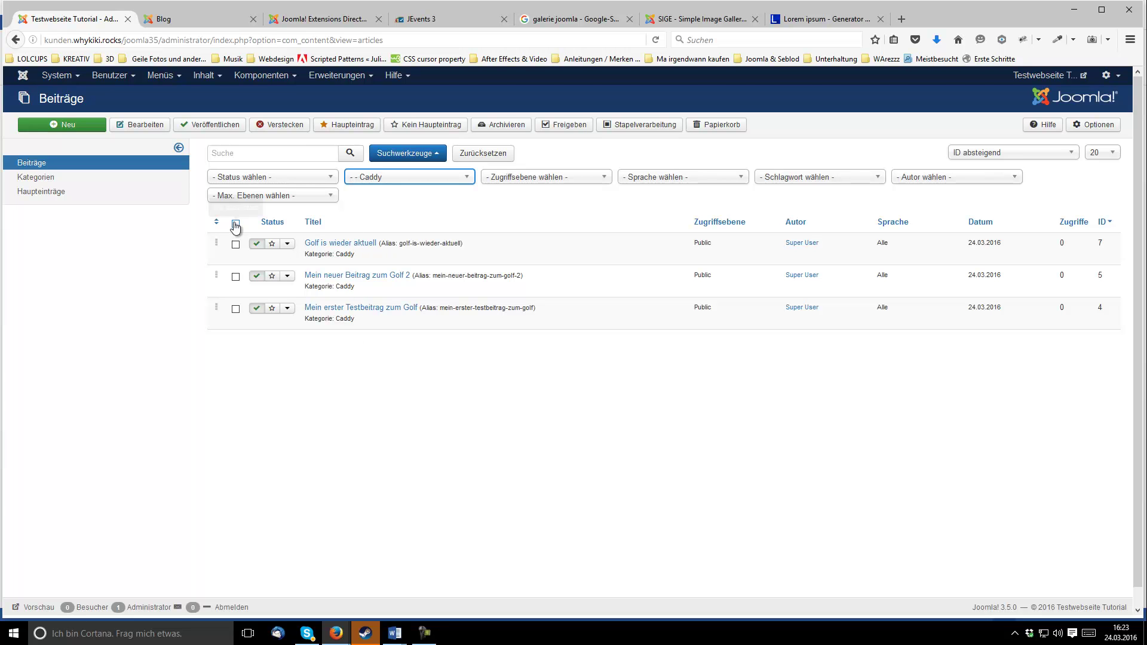
Step: Select all listed Caddy articles and batch-move them to the Golf category with Verschieben
click(237, 226)
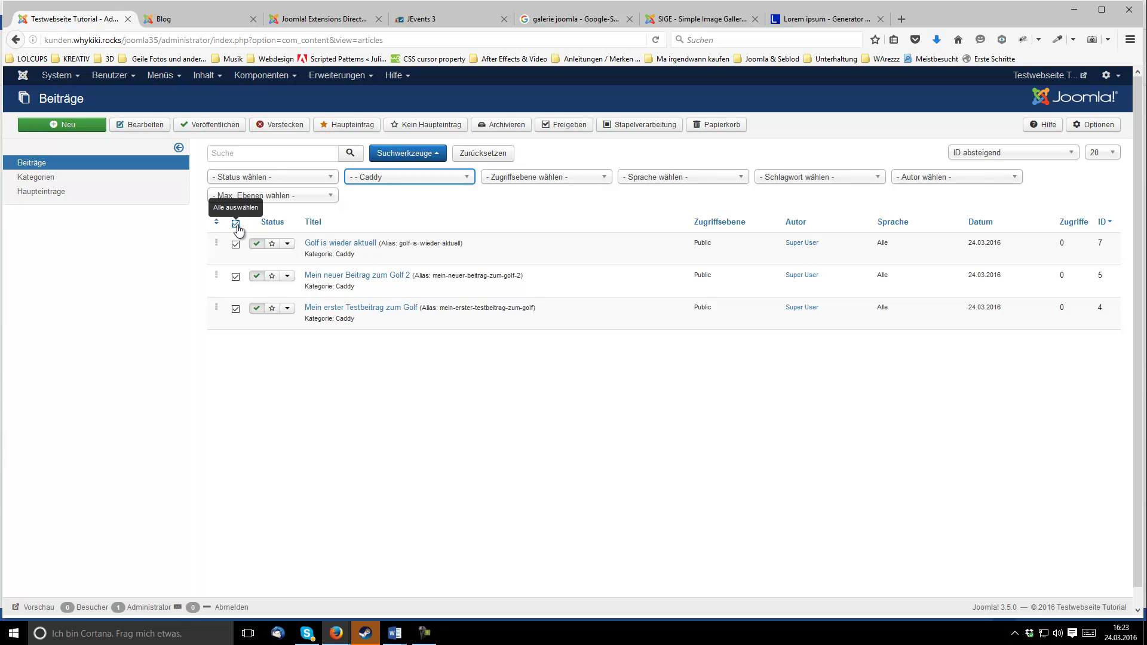
click(632, 123)
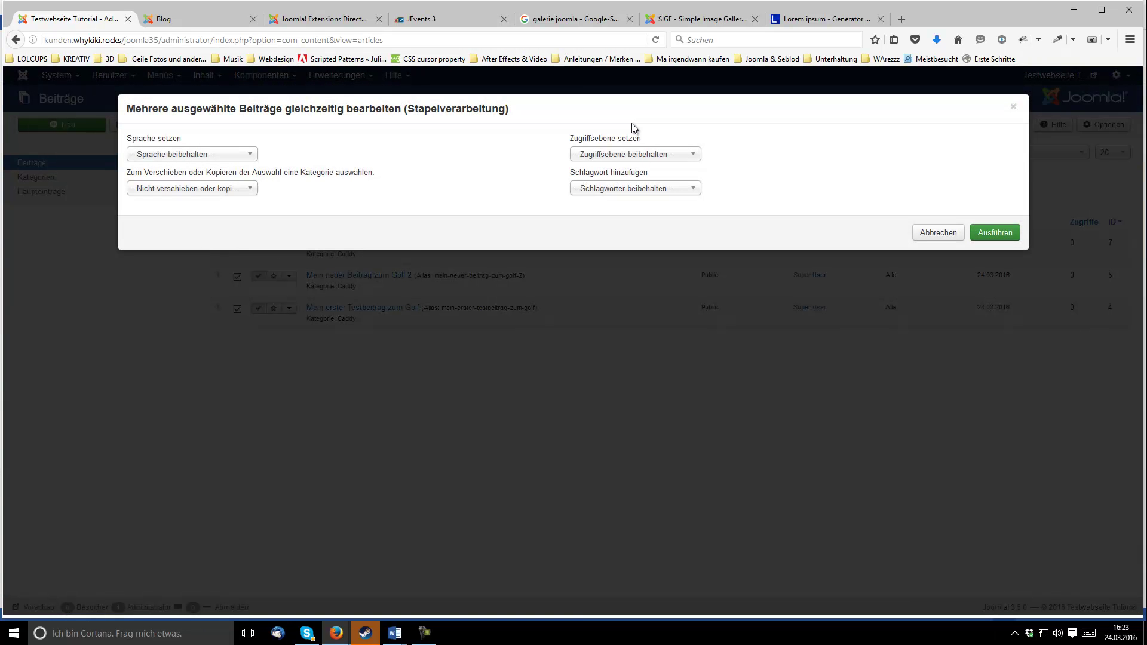
click(180, 188)
scroll(304, 184, down, 1)
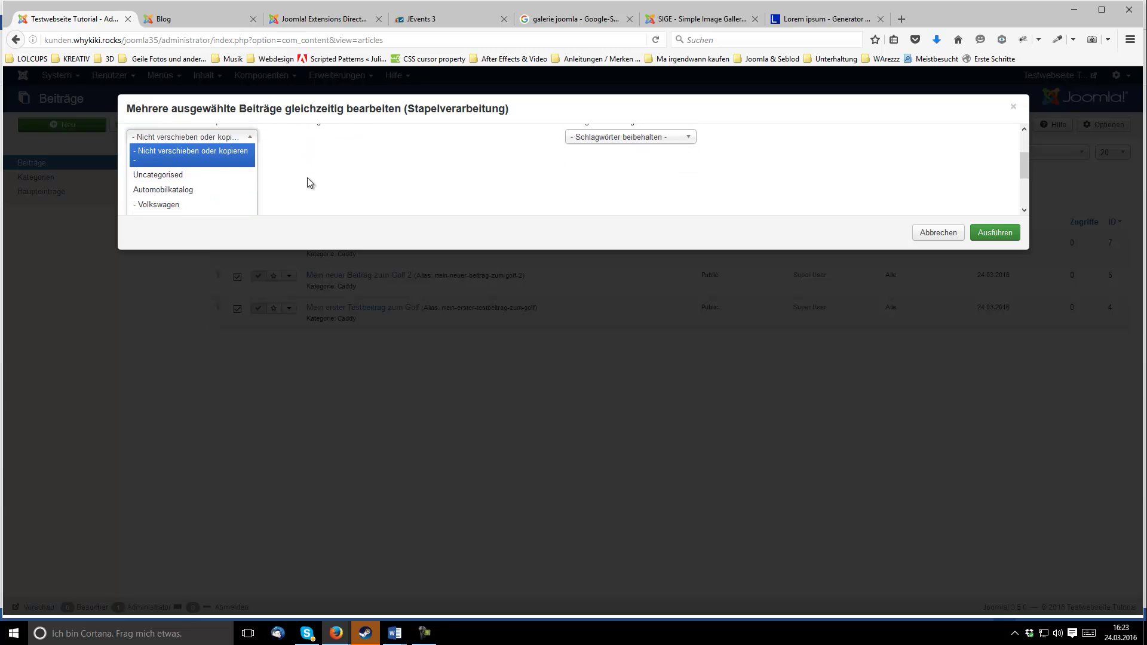
scroll(310, 183, up, 1)
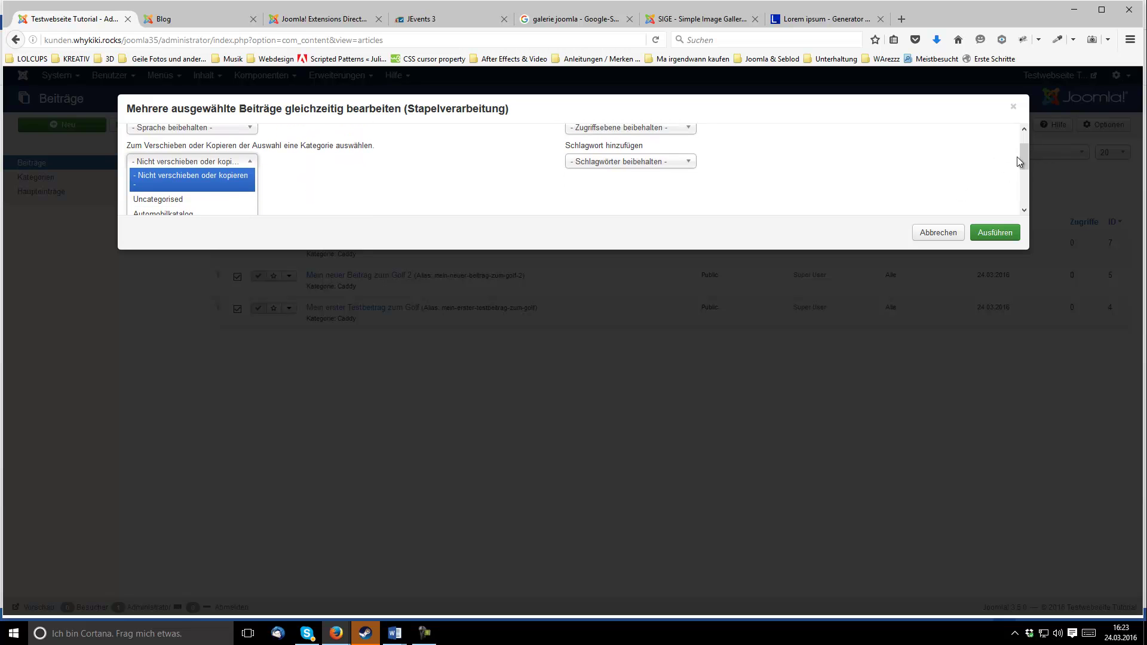
scroll(436, 170, down, 3)
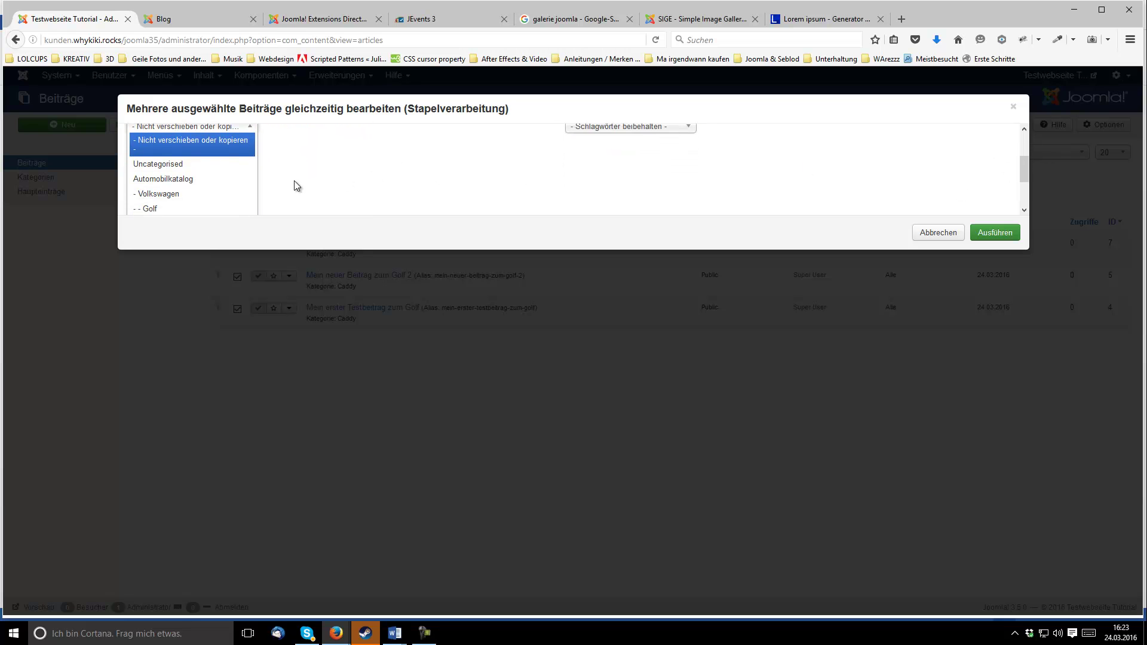
click(153, 162)
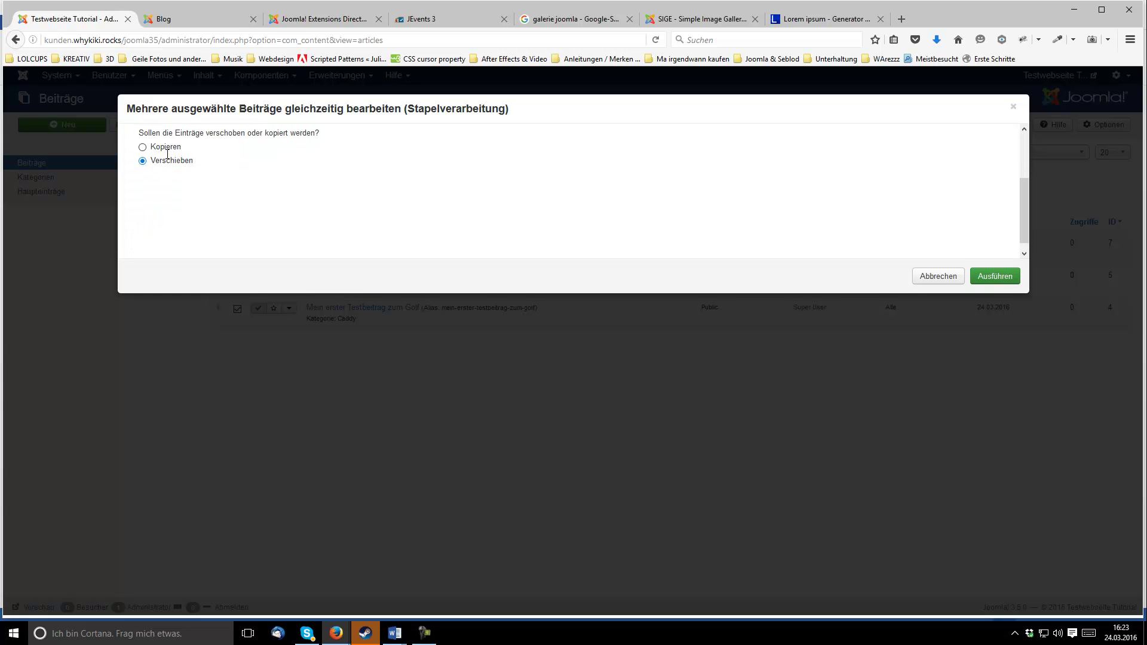
click(996, 282)
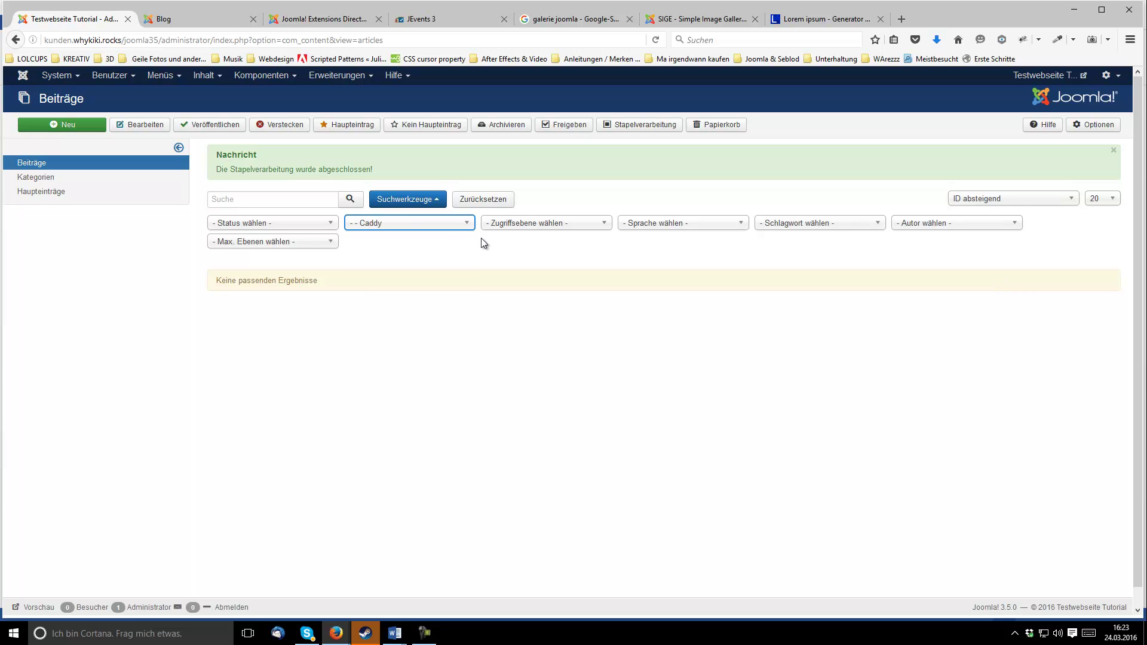
Step: Filter the article list by Golf and batch-copy all listed articles to the Caddy category with Kopieren
click(369, 225)
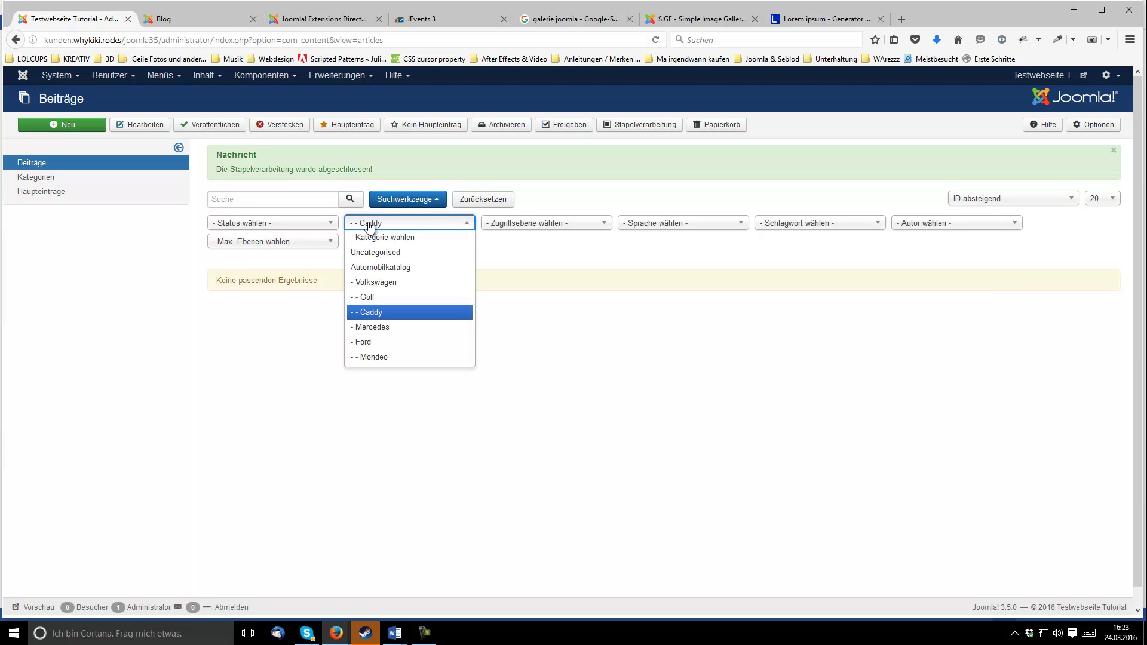
click(370, 297)
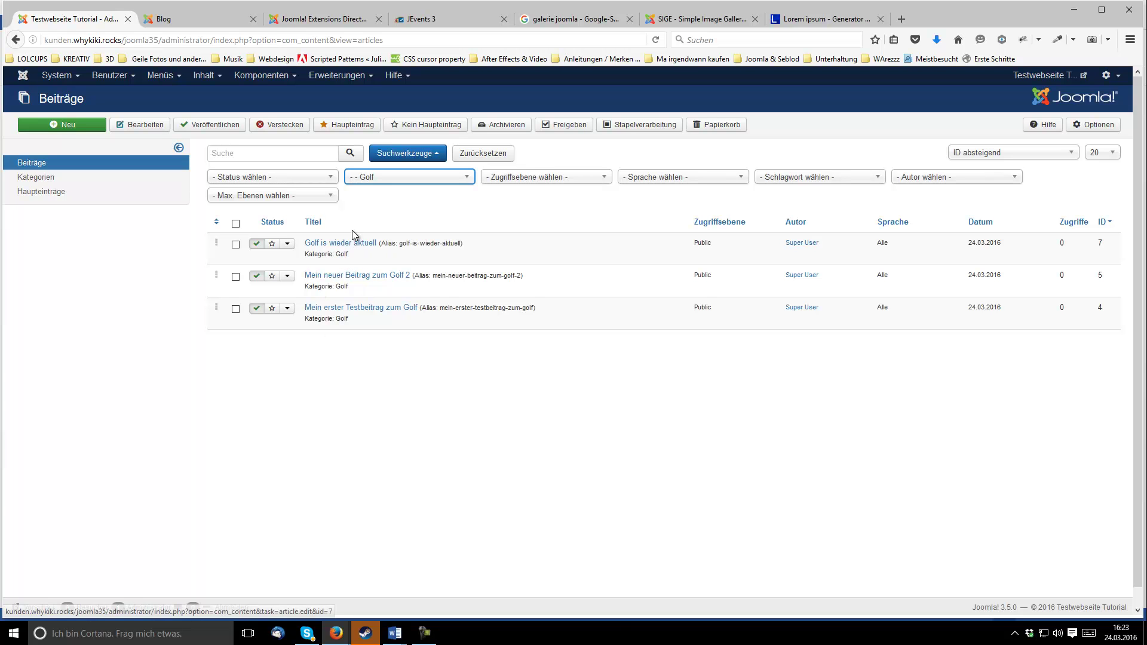
click(236, 224)
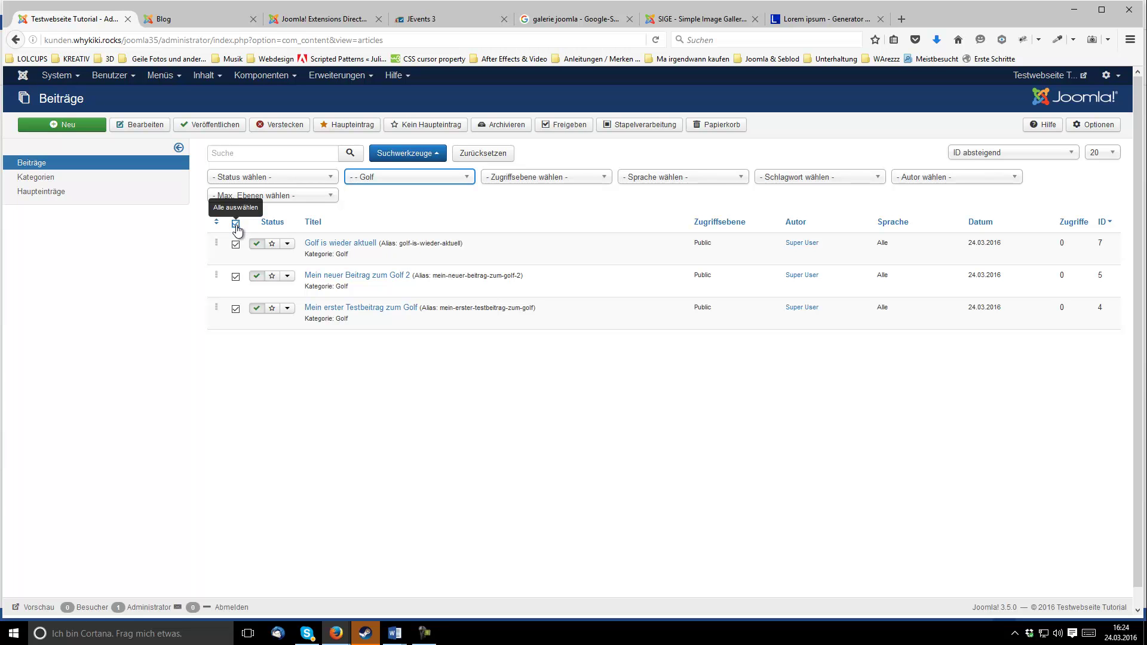
click(637, 126)
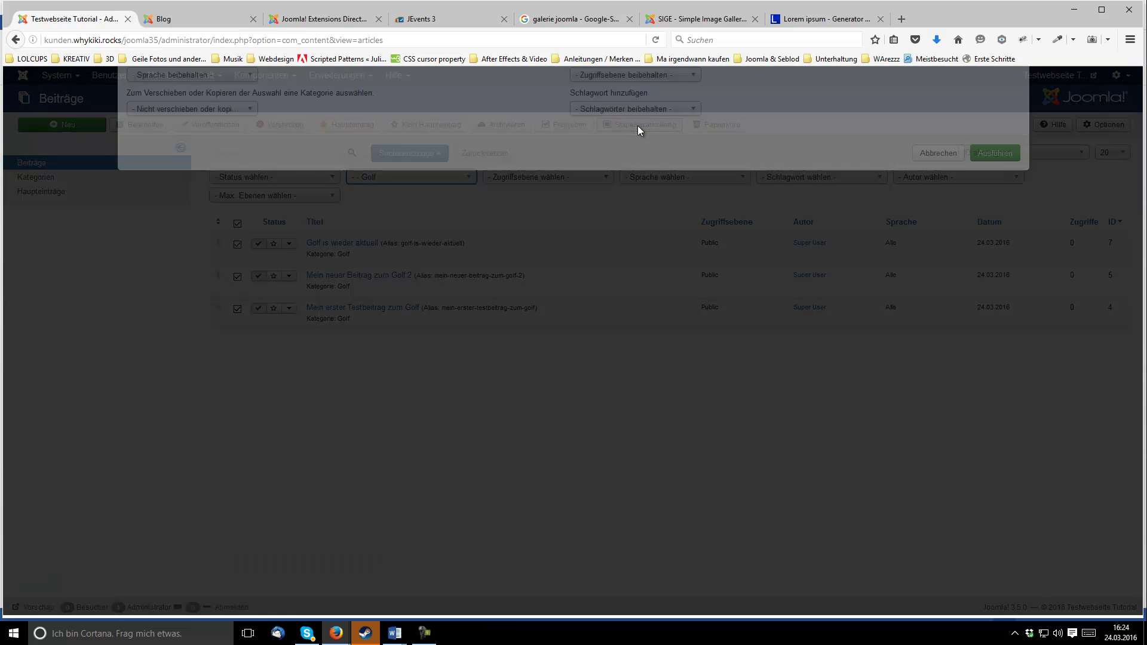
click(188, 188)
scroll(300, 185, down, 2)
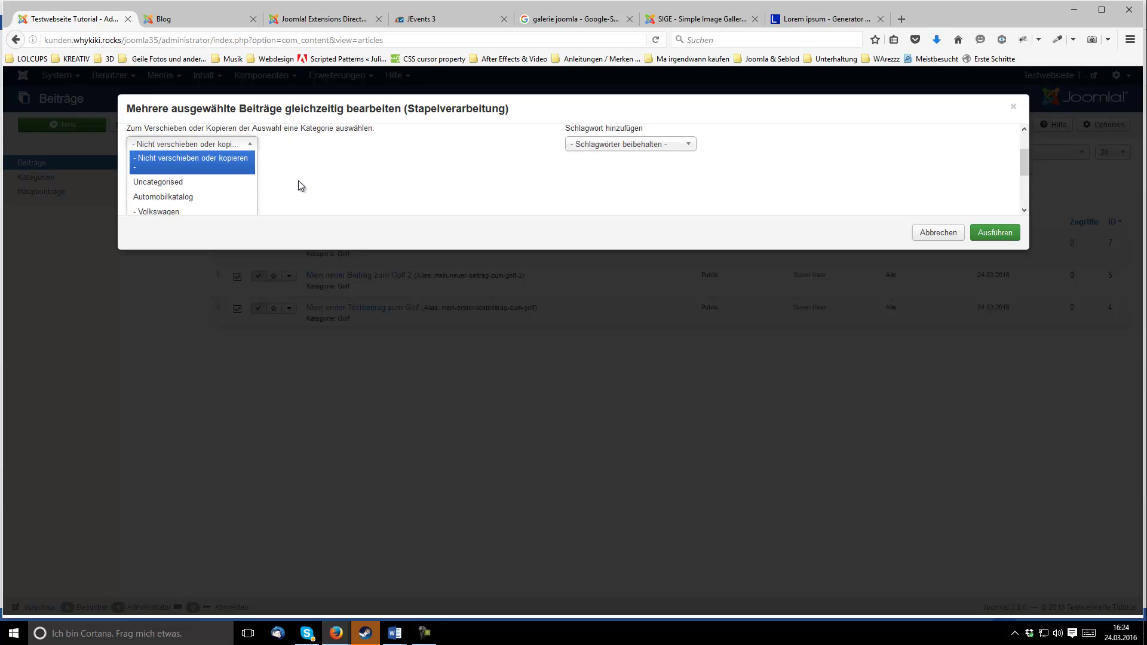
scroll(210, 187, down, 3)
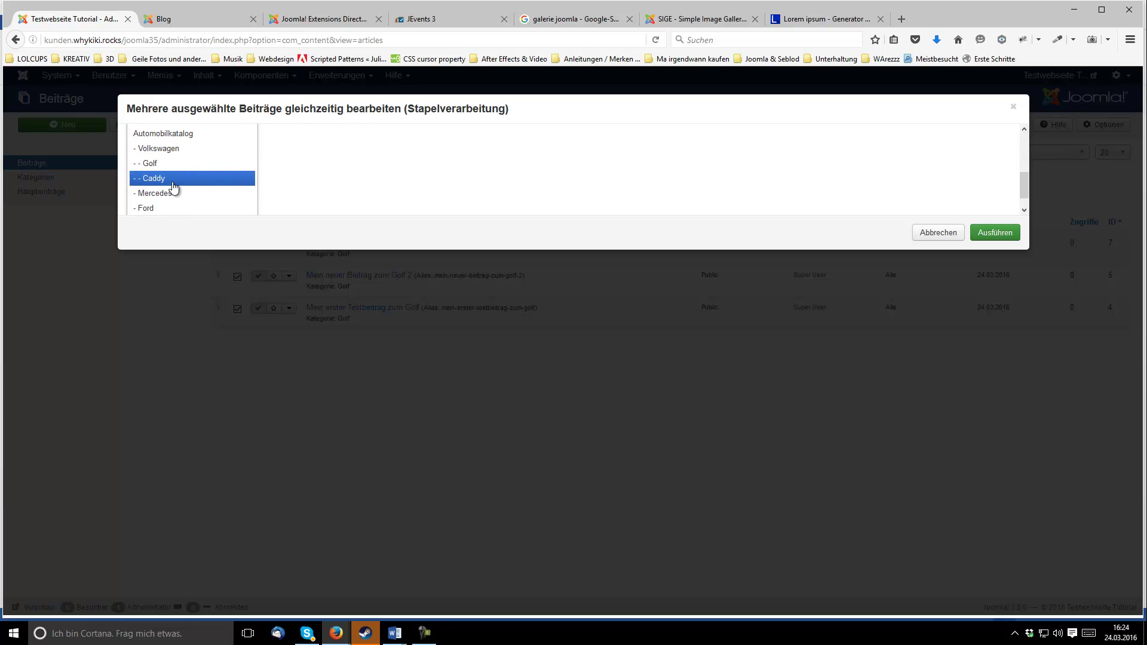
click(176, 185)
click(175, 151)
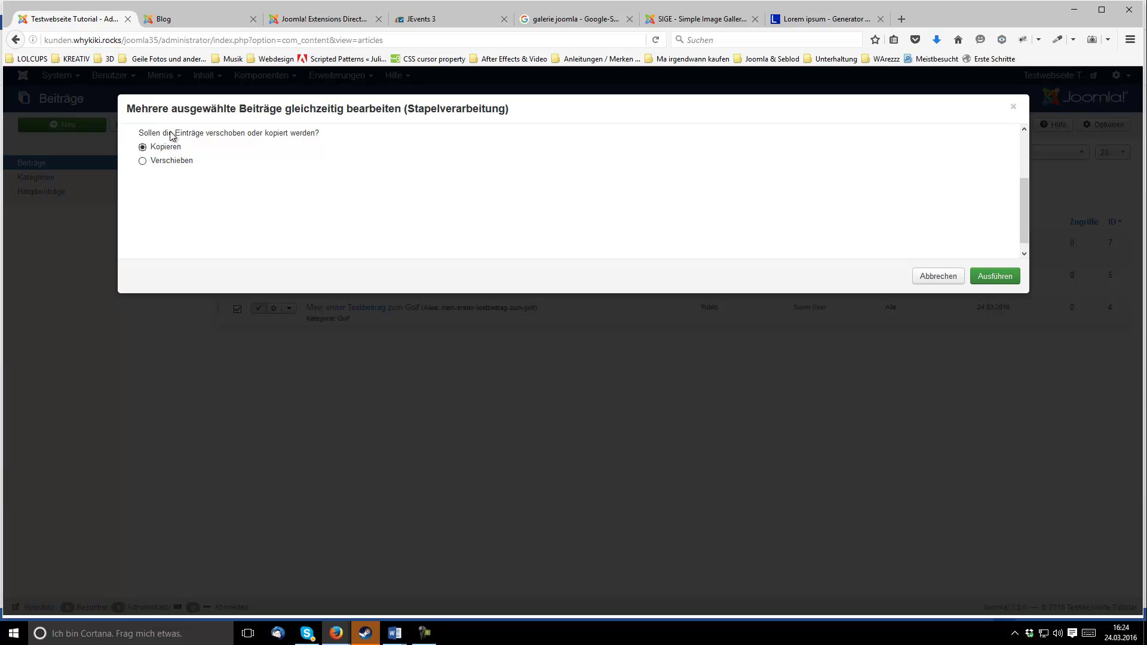
click(982, 276)
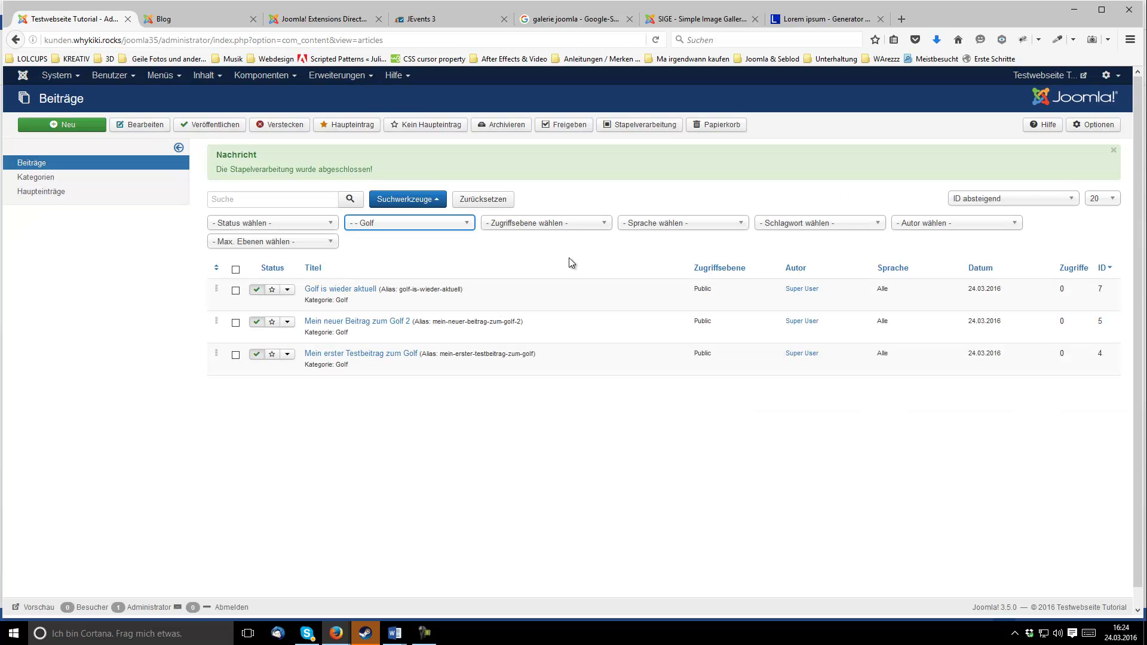
Step: Reset the category filter to list the articles of all categories, and open the overview of article categories
click(390, 227)
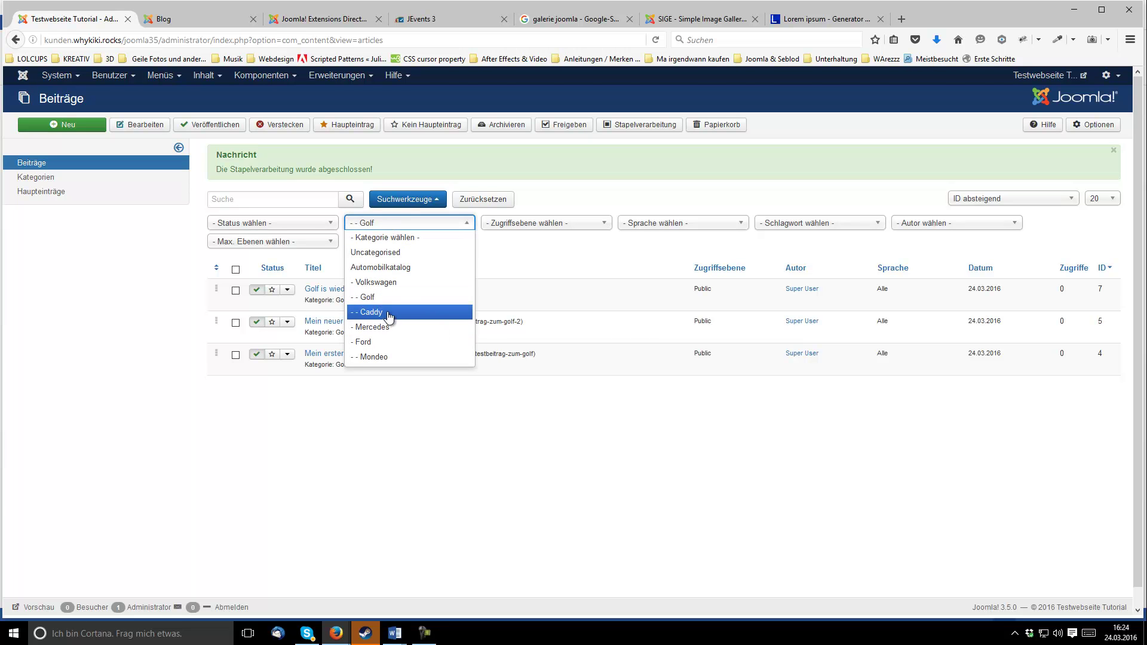
click(387, 238)
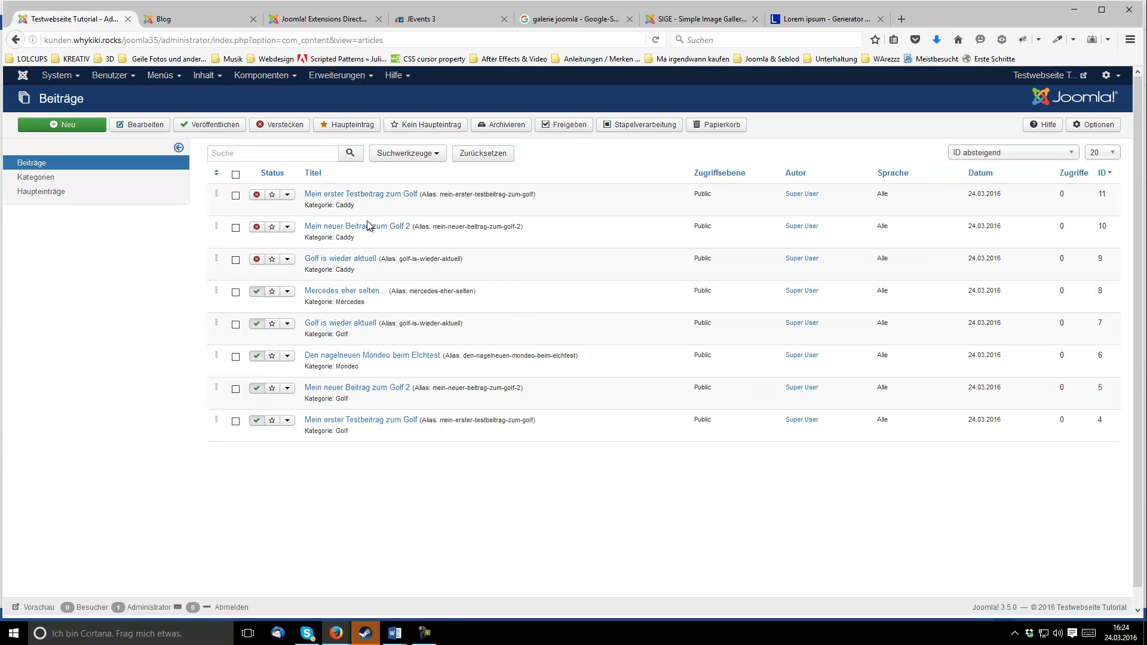
double_click(346, 270)
click(204, 76)
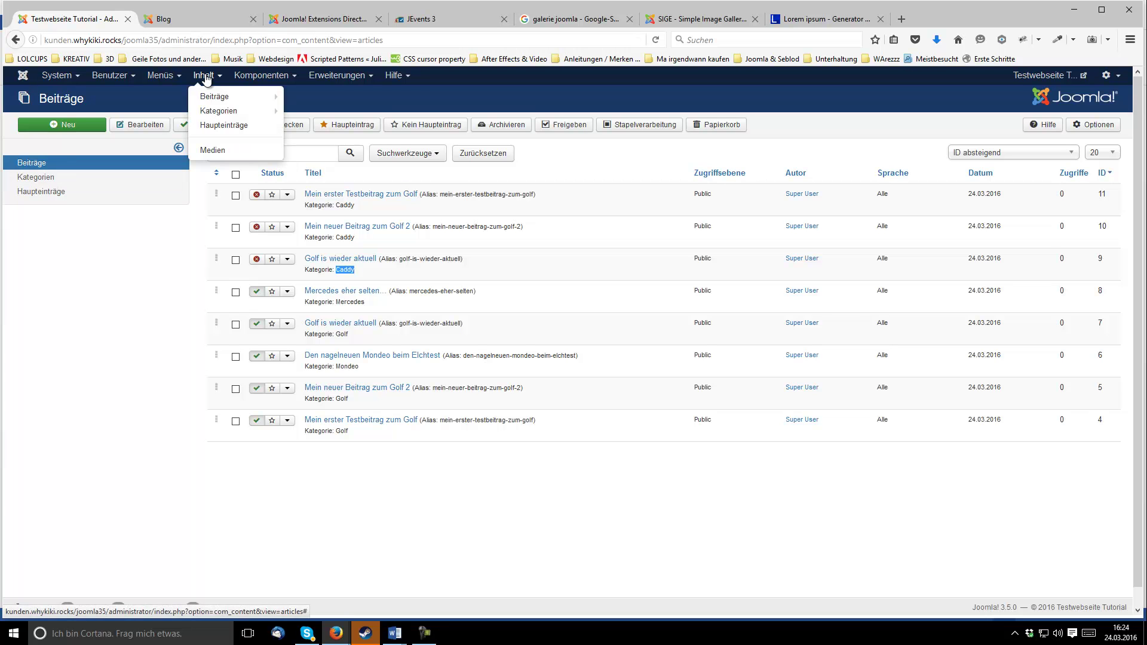
click(221, 112)
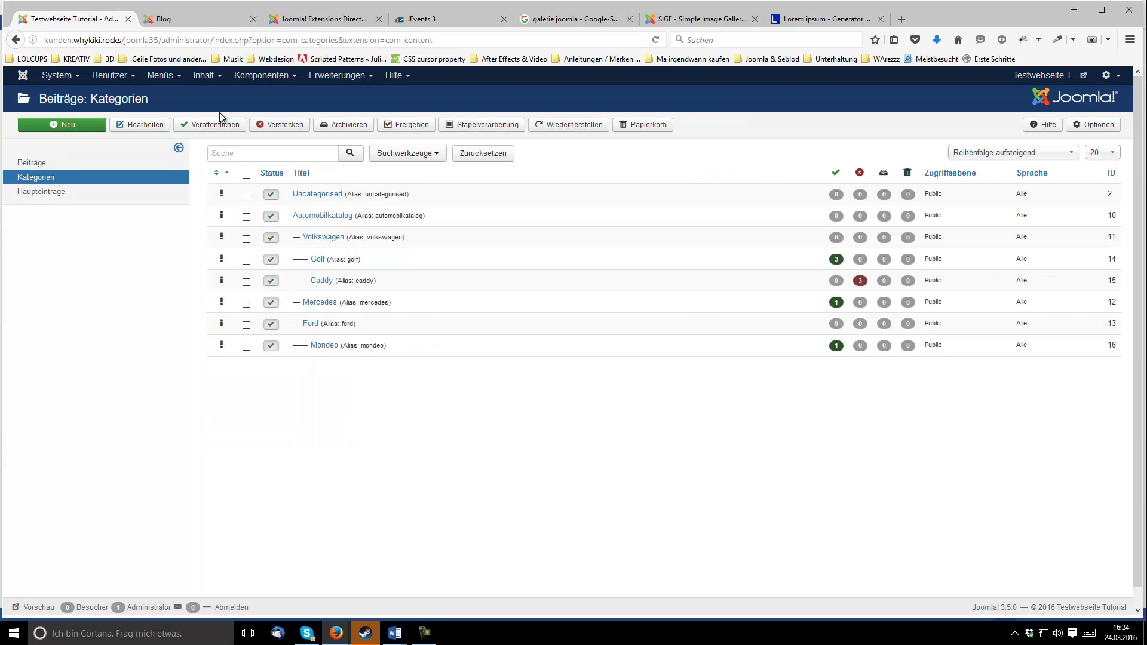